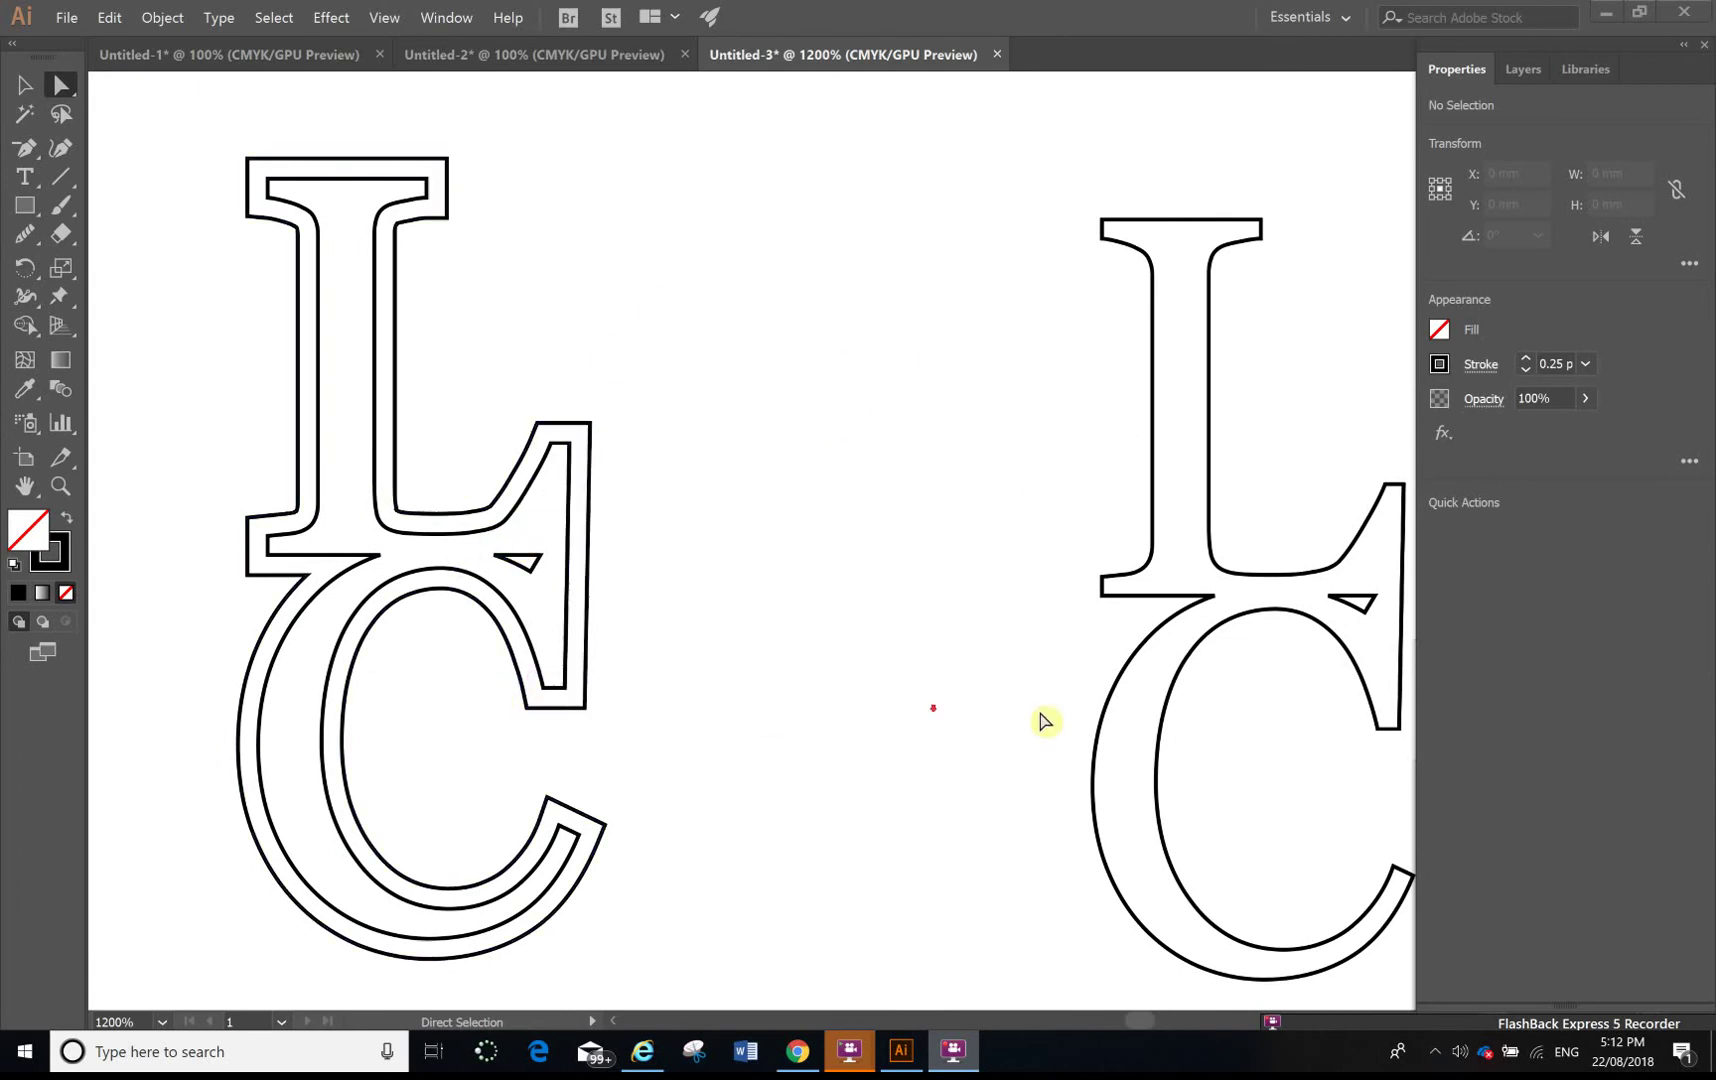
# Pan to the plain LC outline and select the whole LC letter group with the Selection tool.
pyautogui.press('space')
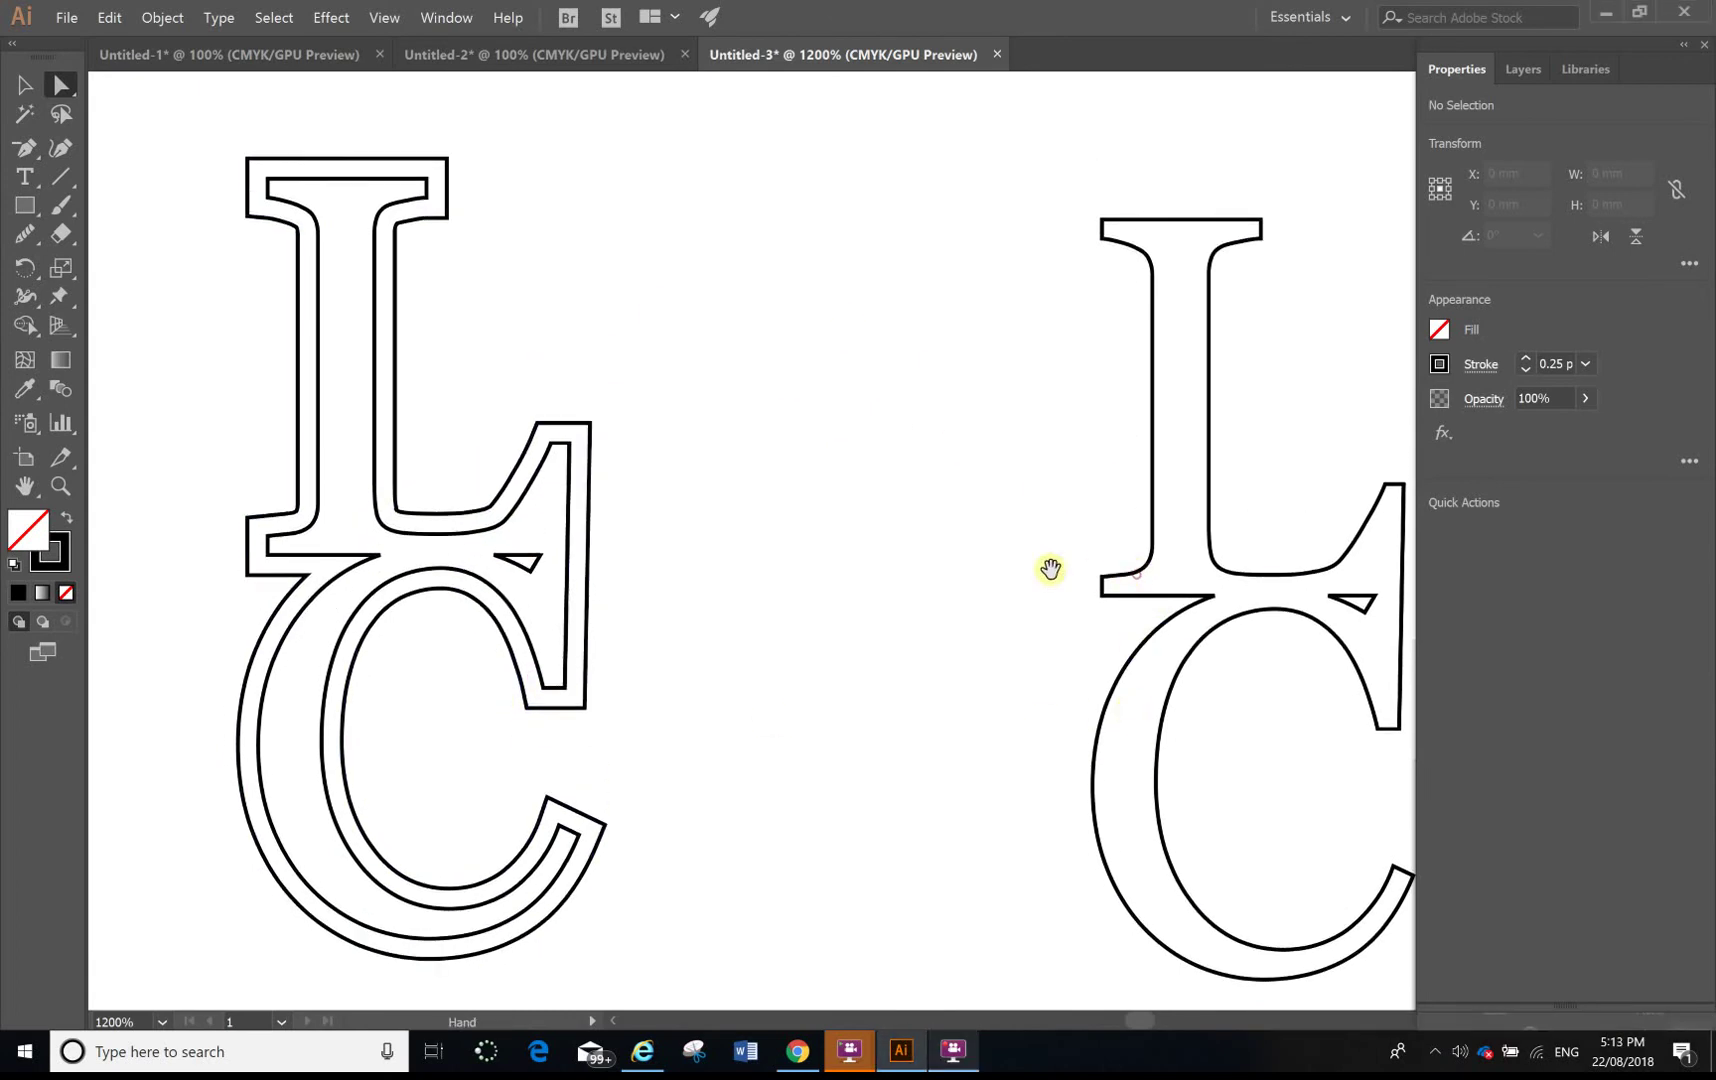
pyautogui.moveTo(976, 471); pyautogui.dragTo(1057, 417)
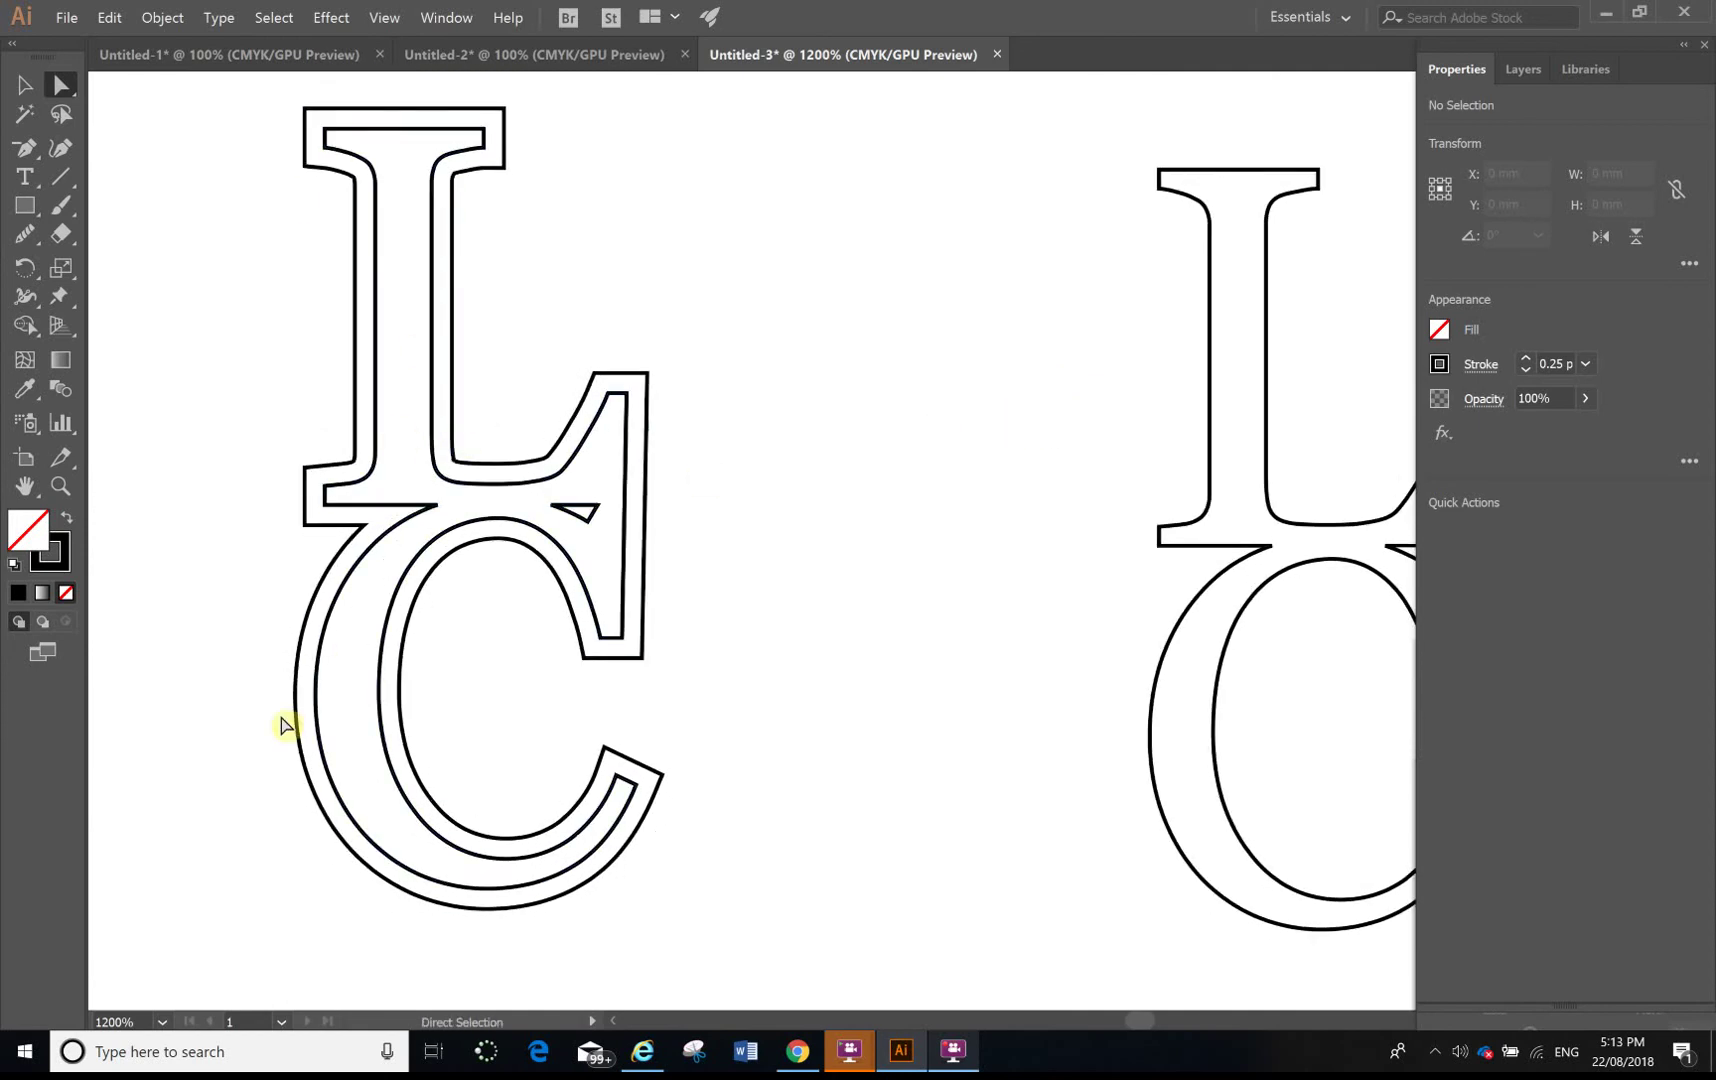
pyautogui.moveTo(389, 178); pyautogui.dragTo(355, 185)
pyautogui.moveTo(942, 525); pyautogui.dragTo(490, 475)
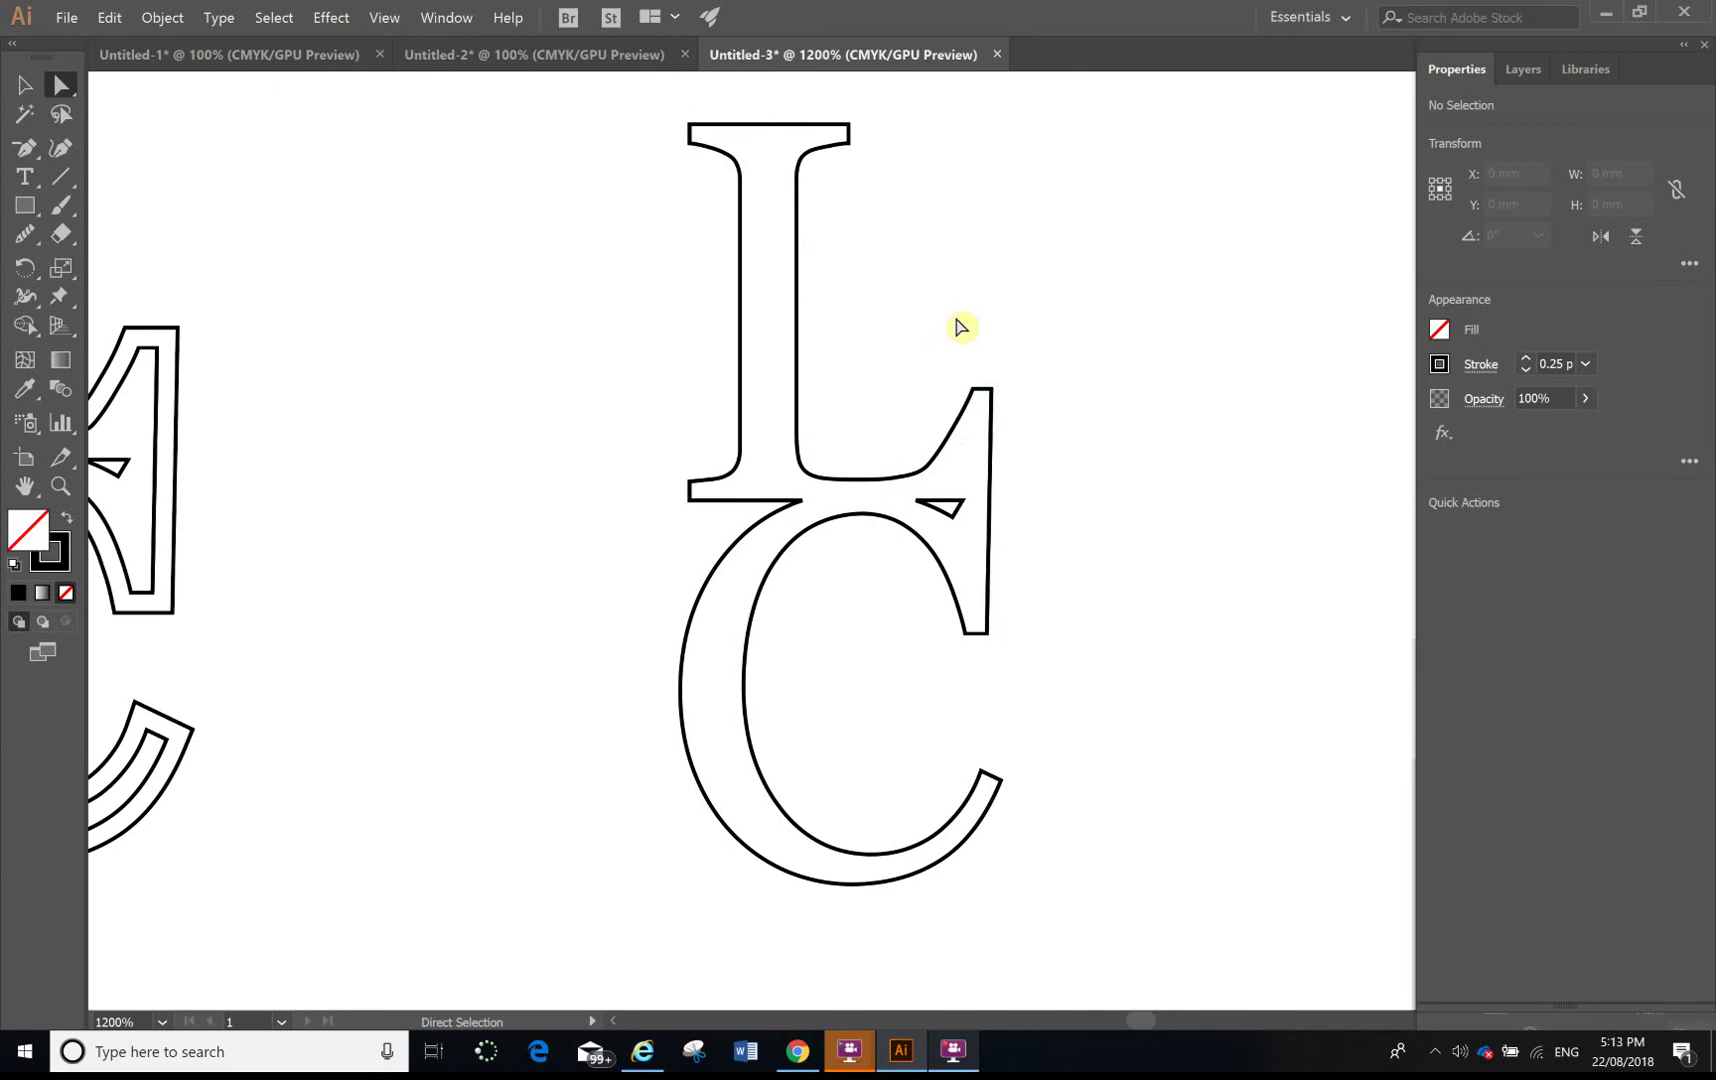
pyautogui.moveTo(930, 329); pyautogui.dragTo(856, 348)
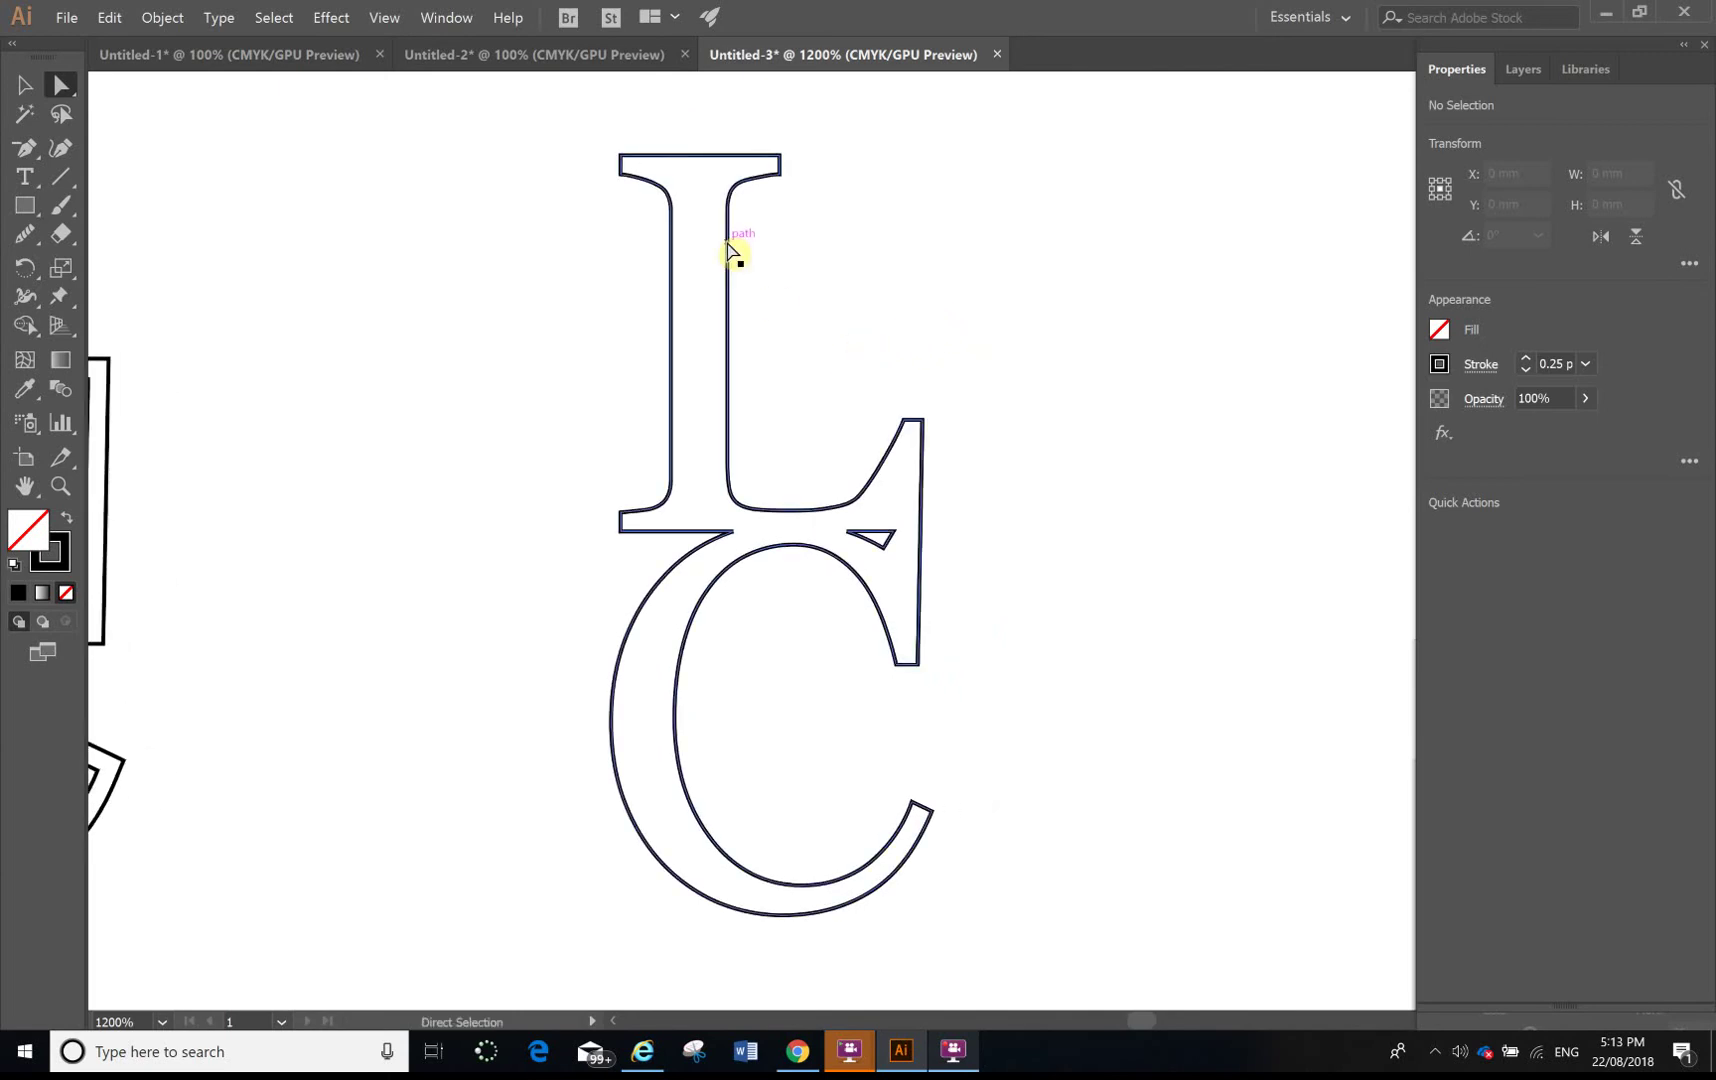
pyautogui.click(731, 250)
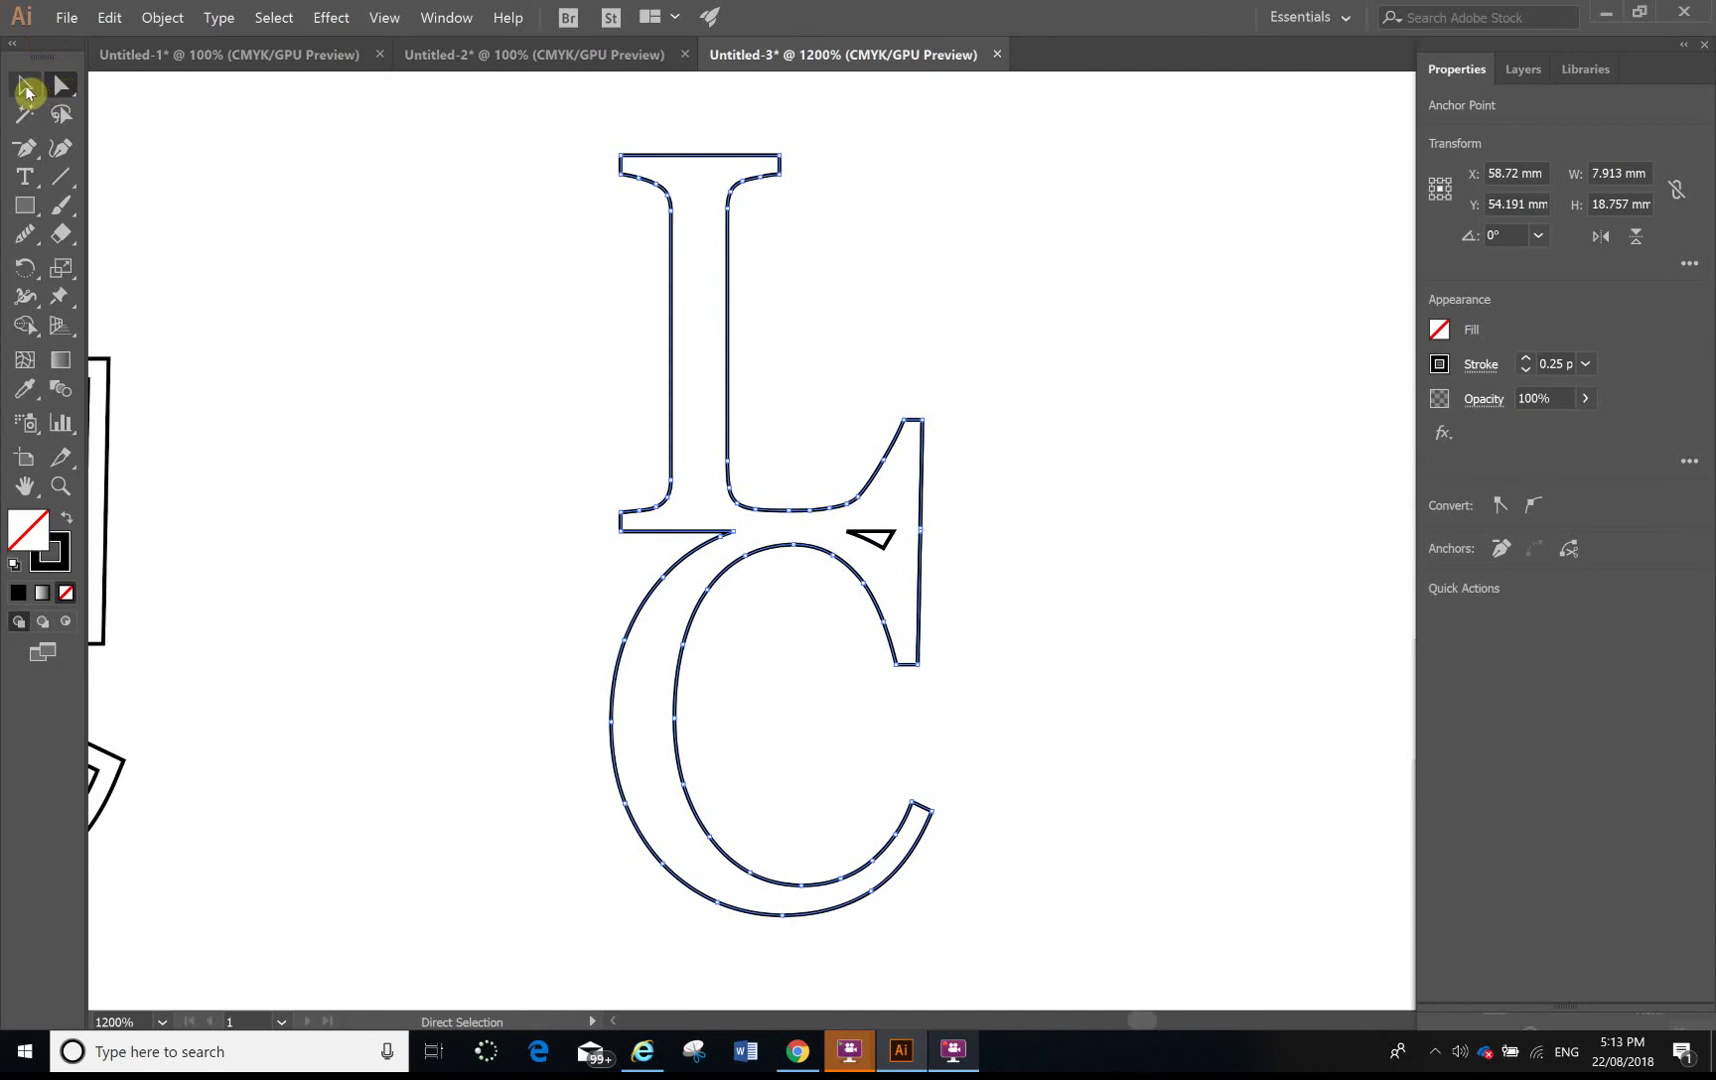
pyautogui.click(25, 88)
pyautogui.click(1187, 429)
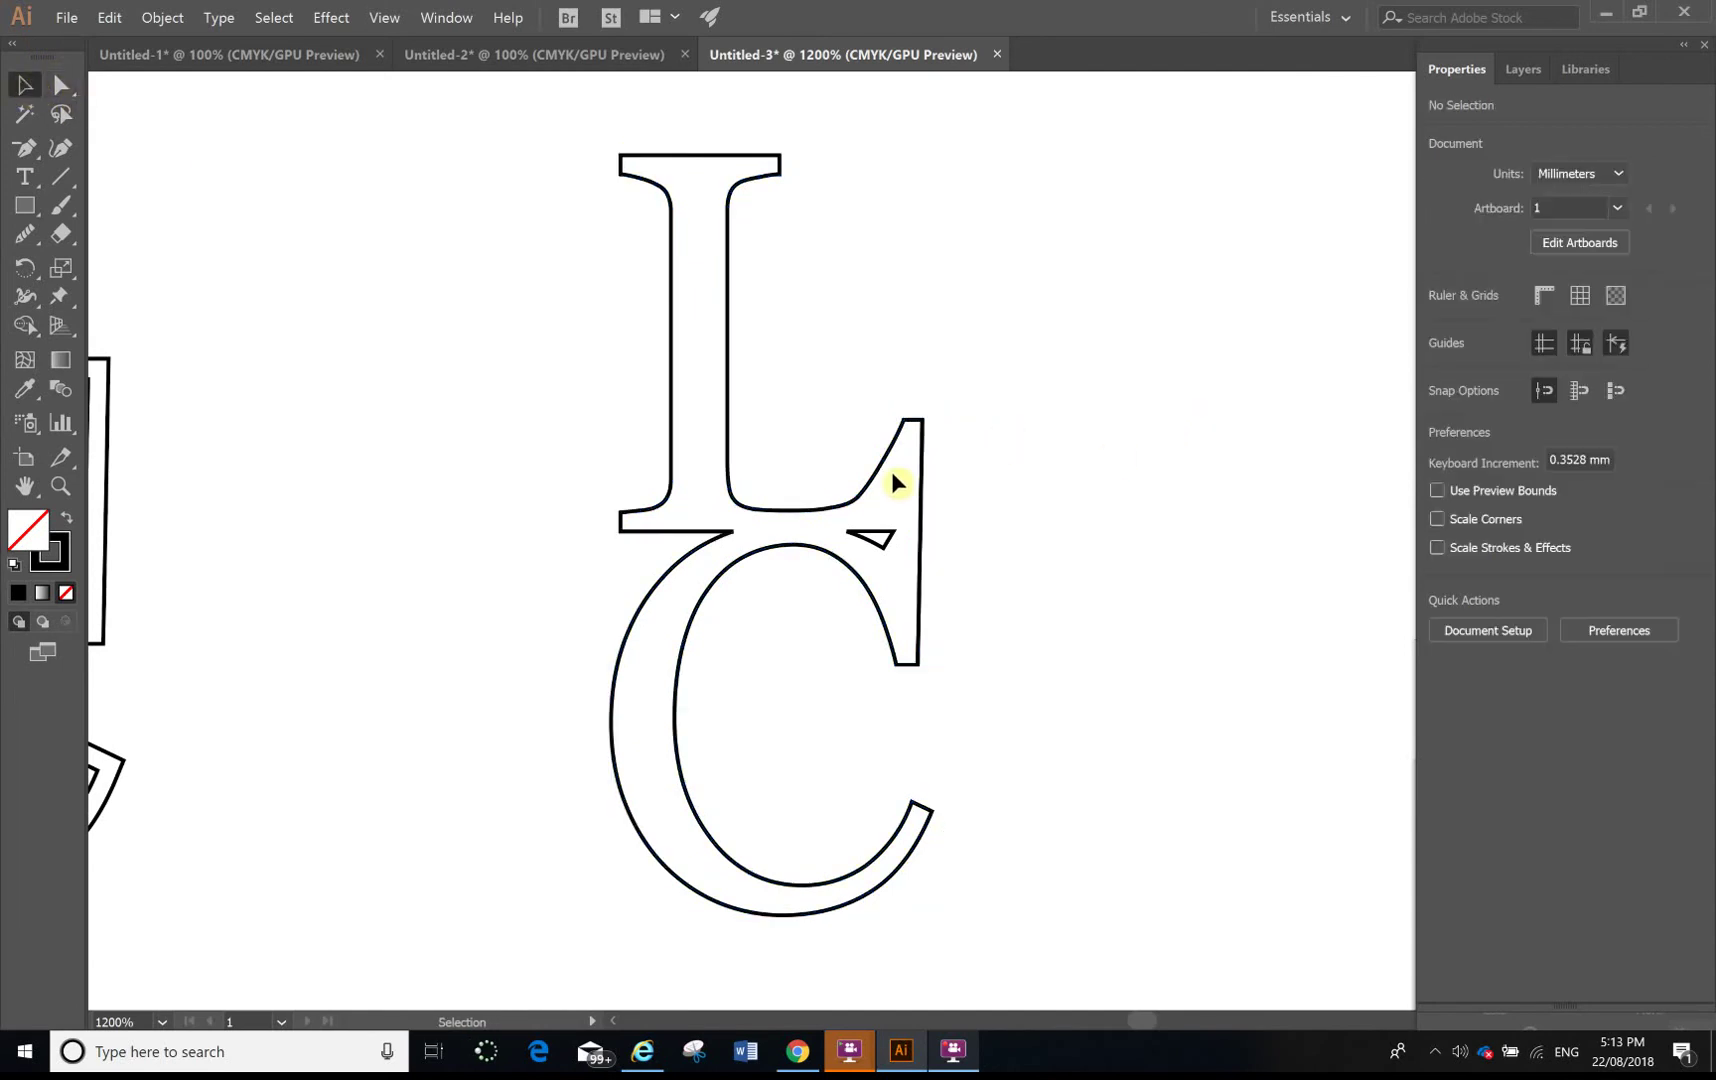
pyautogui.click(881, 546)
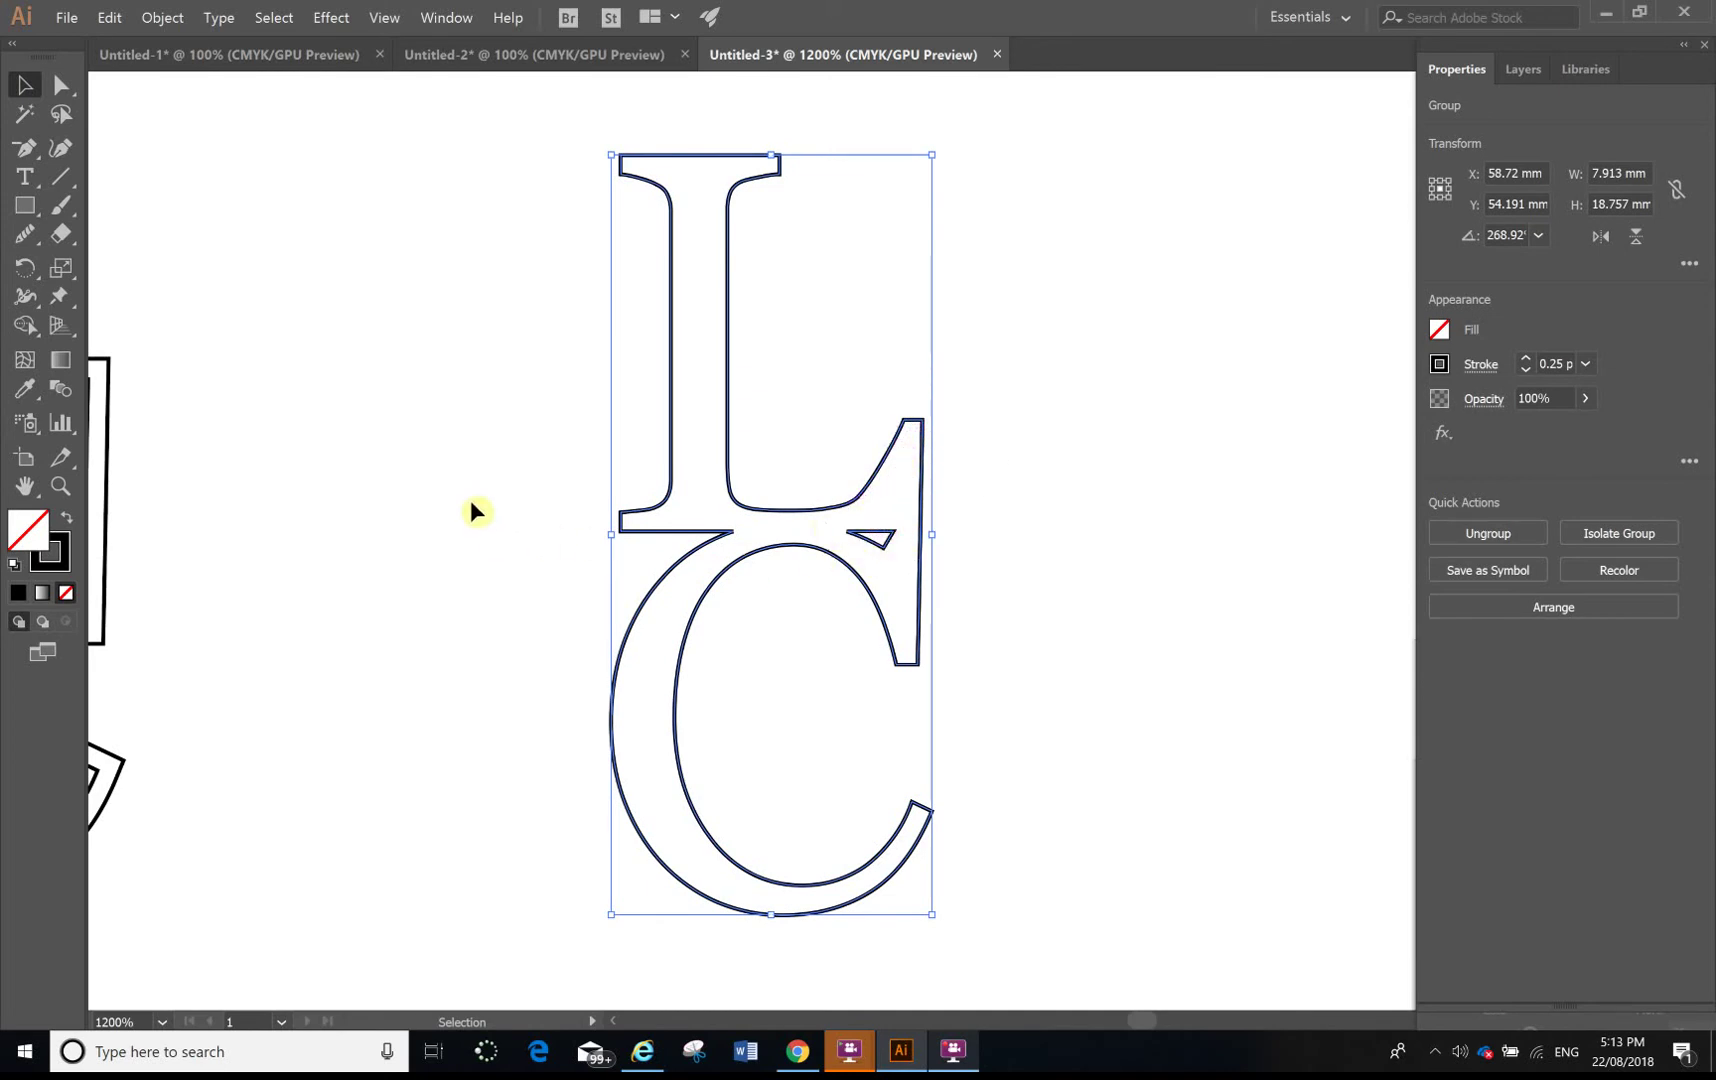
pyautogui.moveTo(475, 479); pyautogui.dragTo(731, 463)
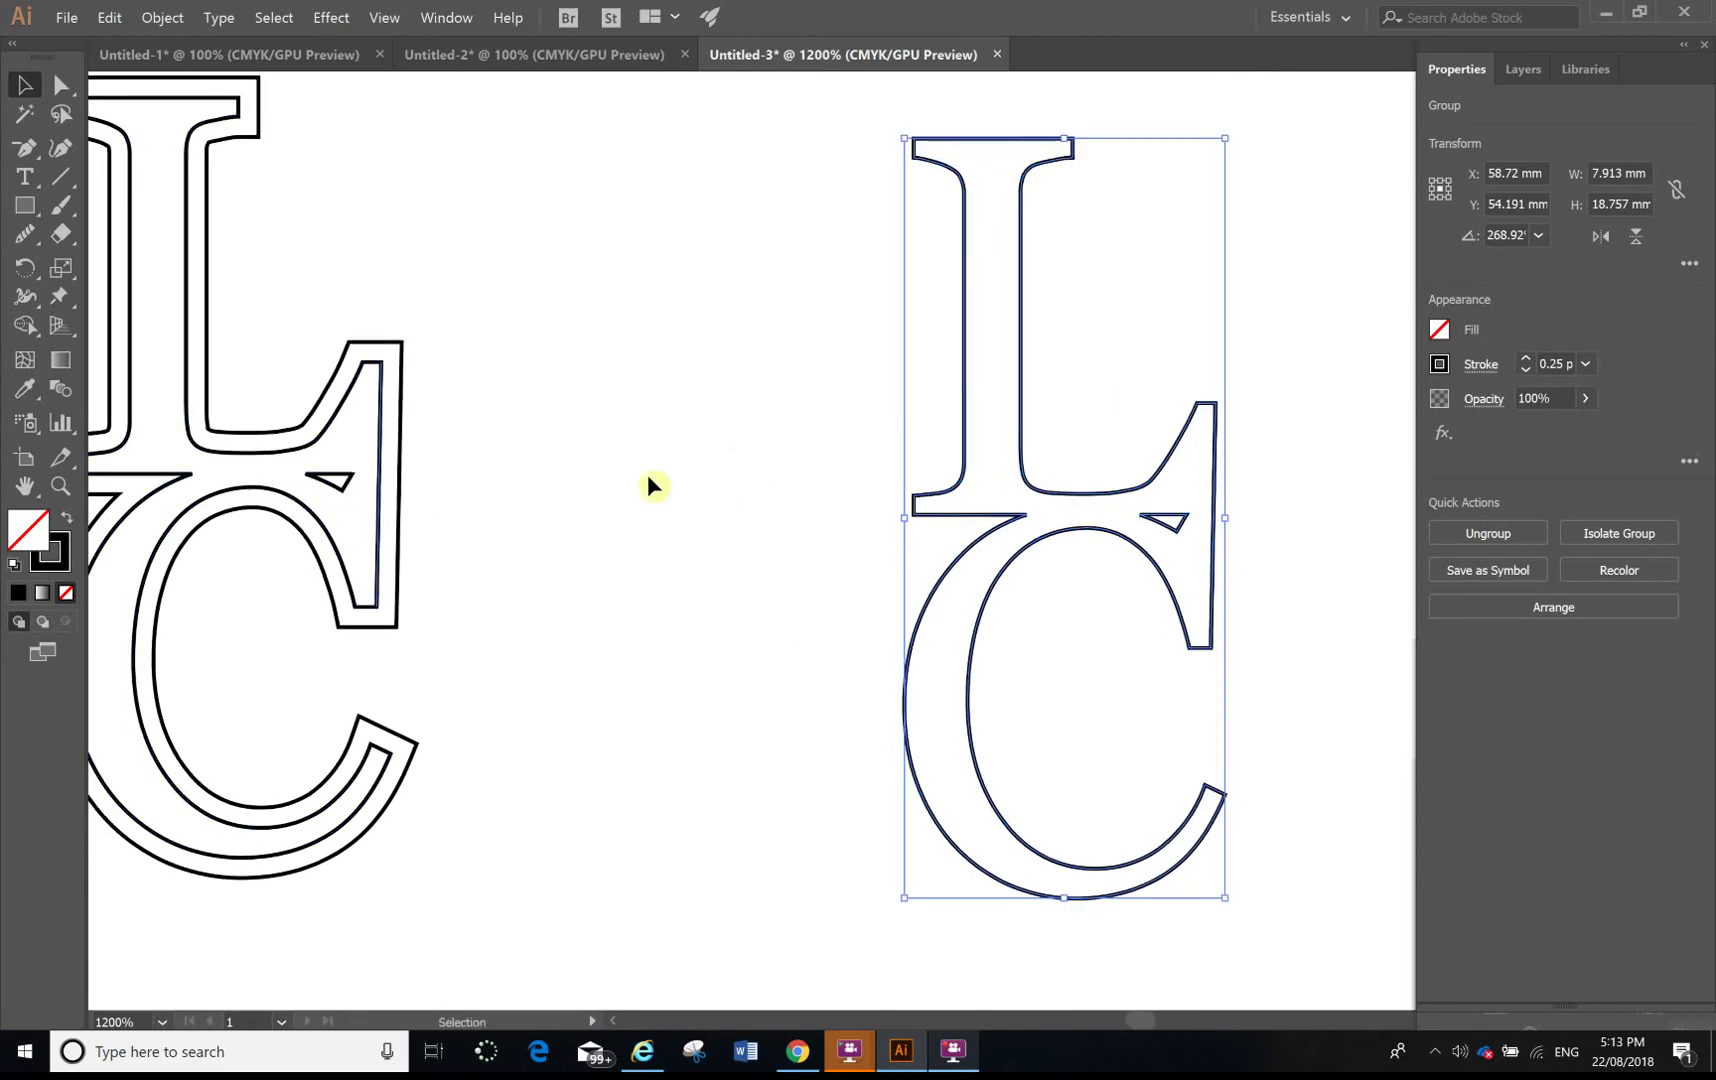
pyautogui.hscroll(4, 1143, 428)
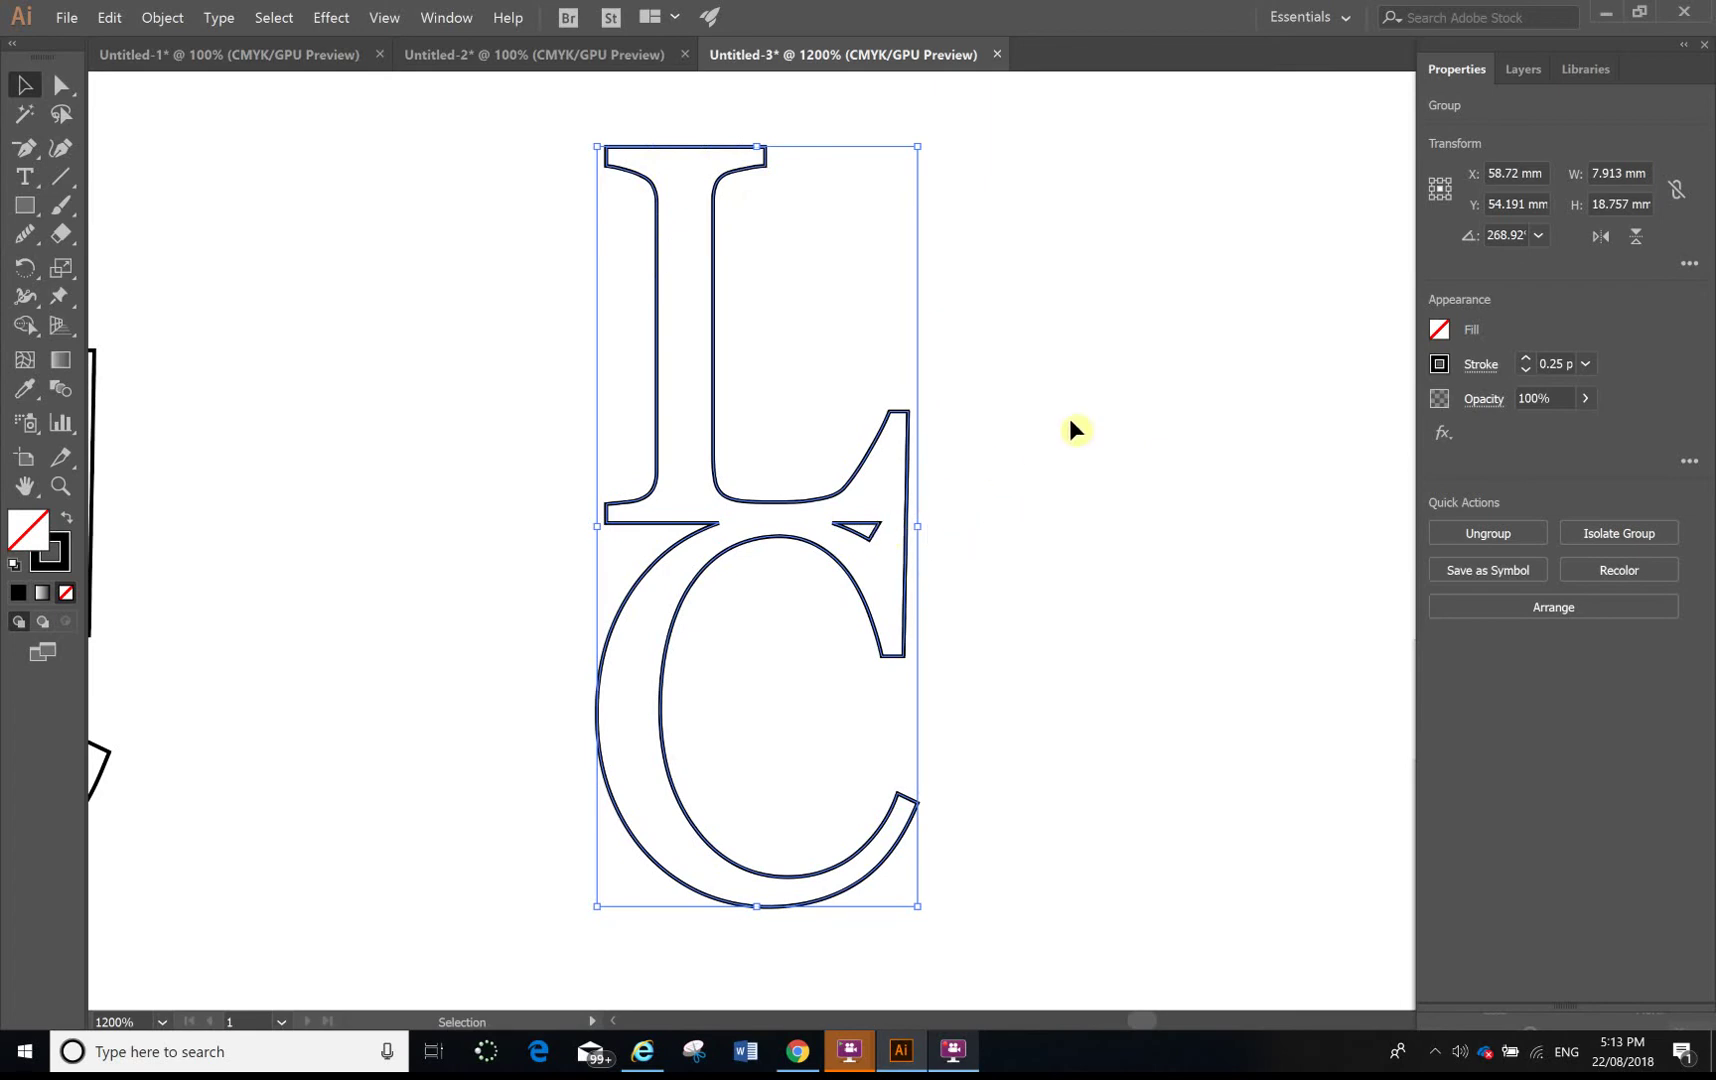
# Select just the LC outline path with the Direct Selection tool so its anchor points show.
pyautogui.click(1110, 408)
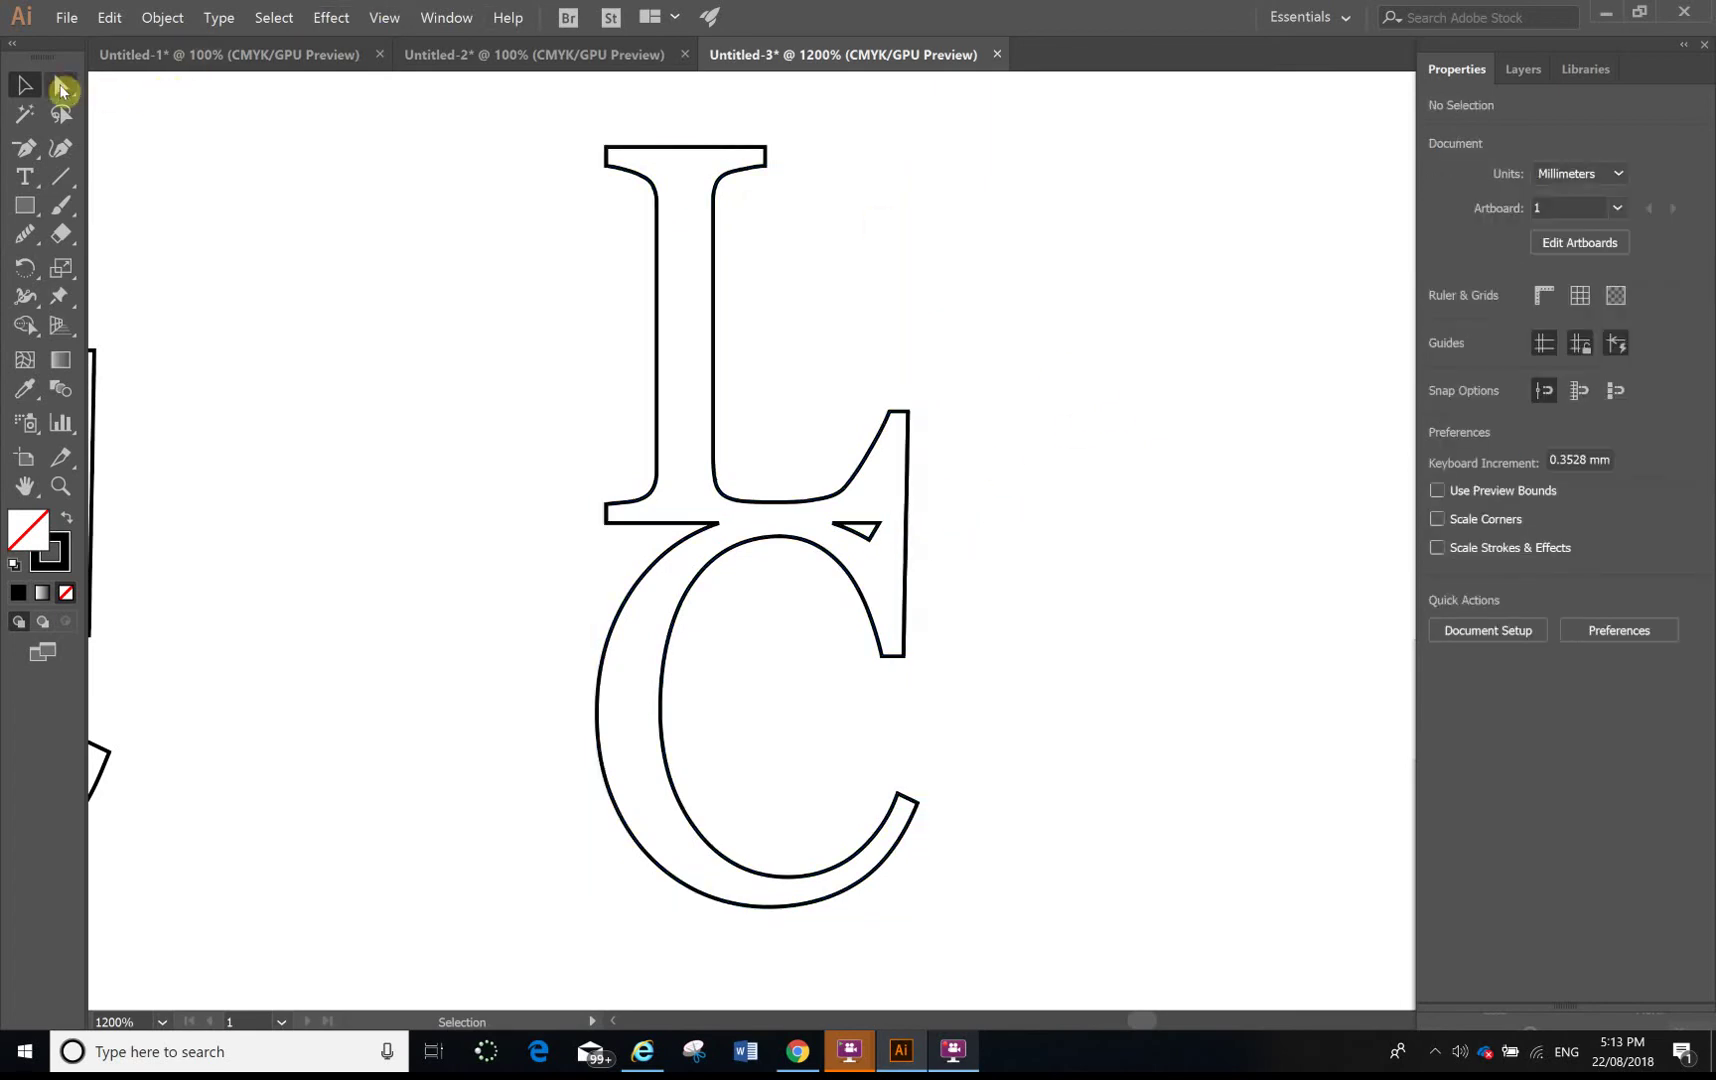
pyautogui.click(61, 87)
pyautogui.click(718, 403)
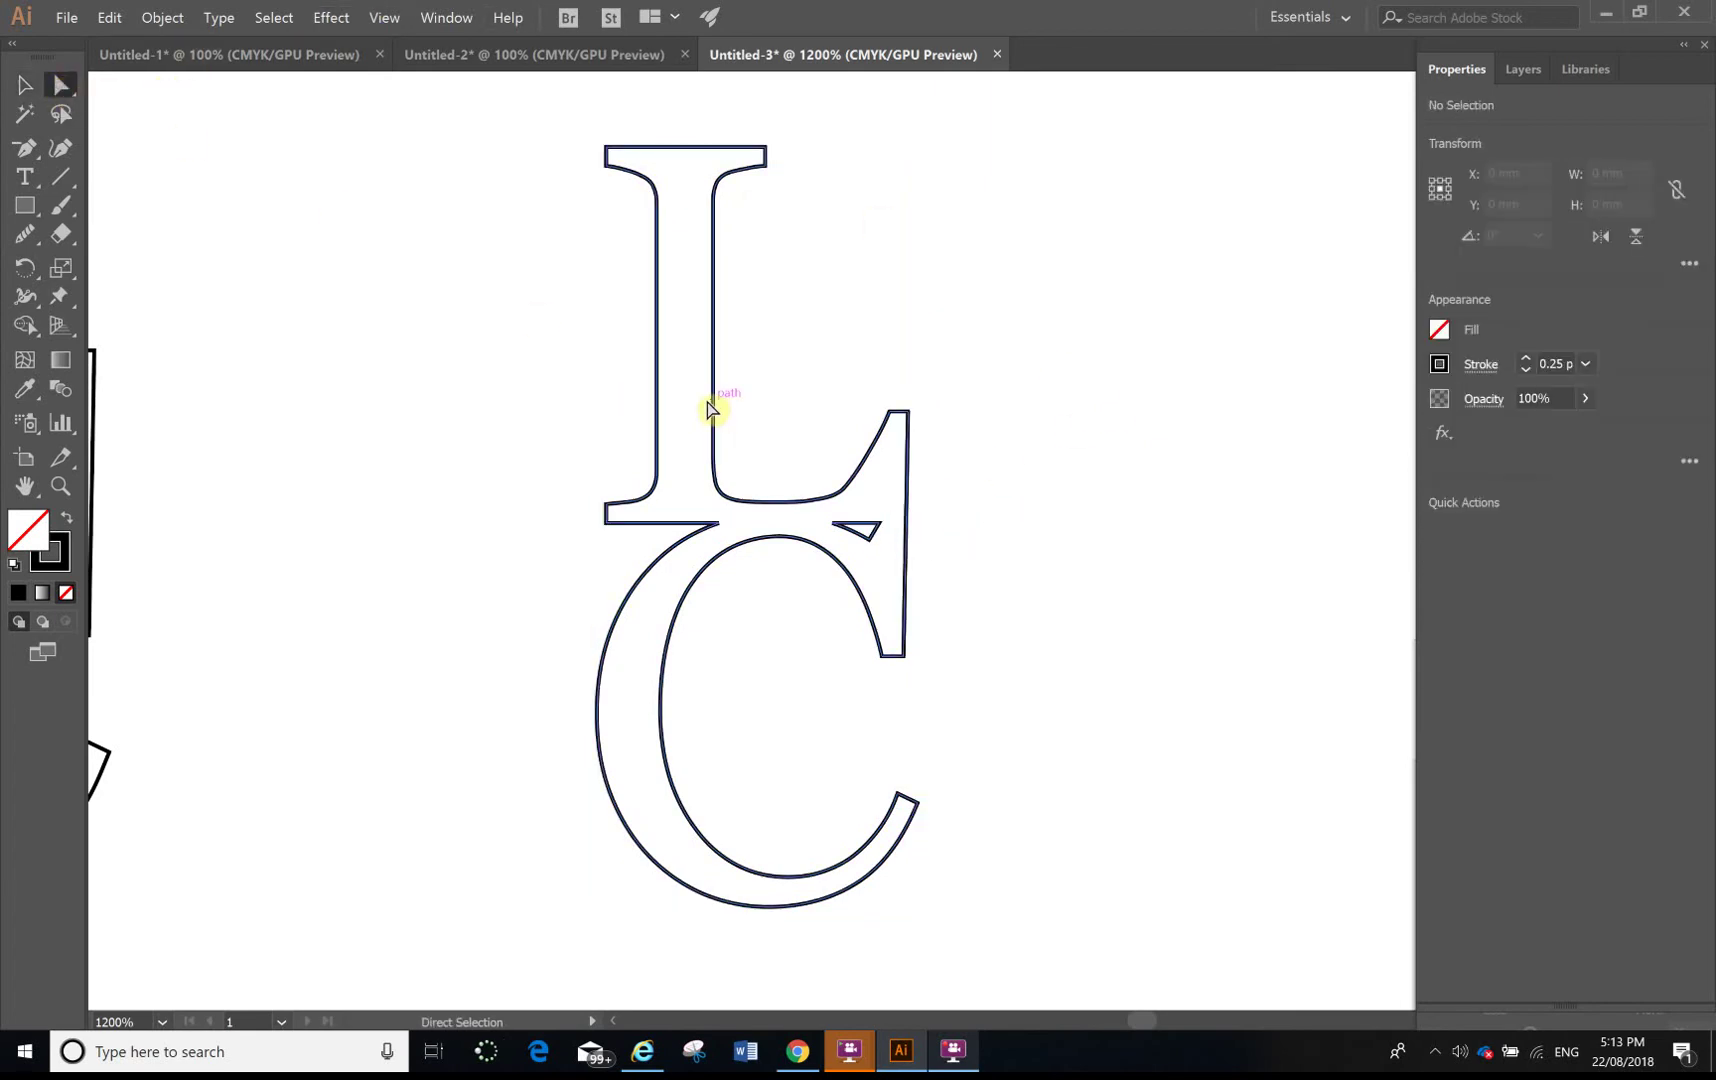
pyautogui.click(716, 396)
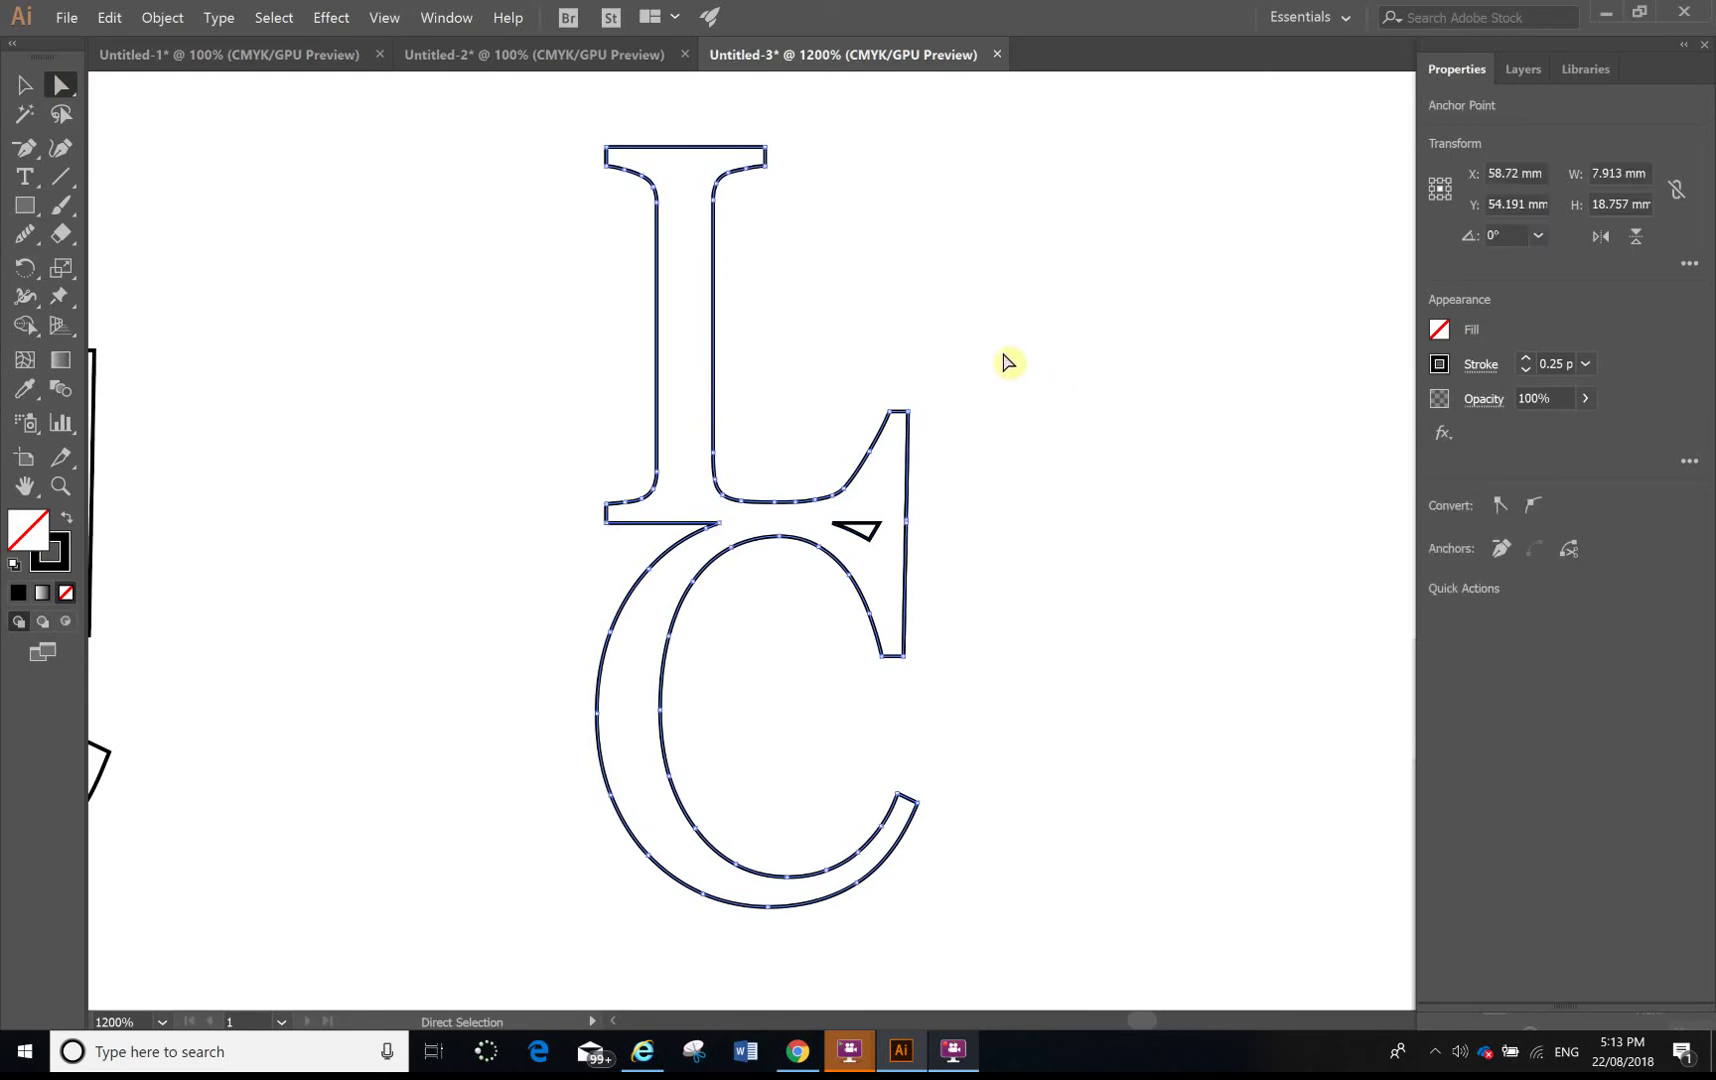
pyautogui.click(162, 19)
# Bring up Offset Path for the LC outline, set to 0.5 mm with Miter joins.
pyautogui.moveTo(249, 404)
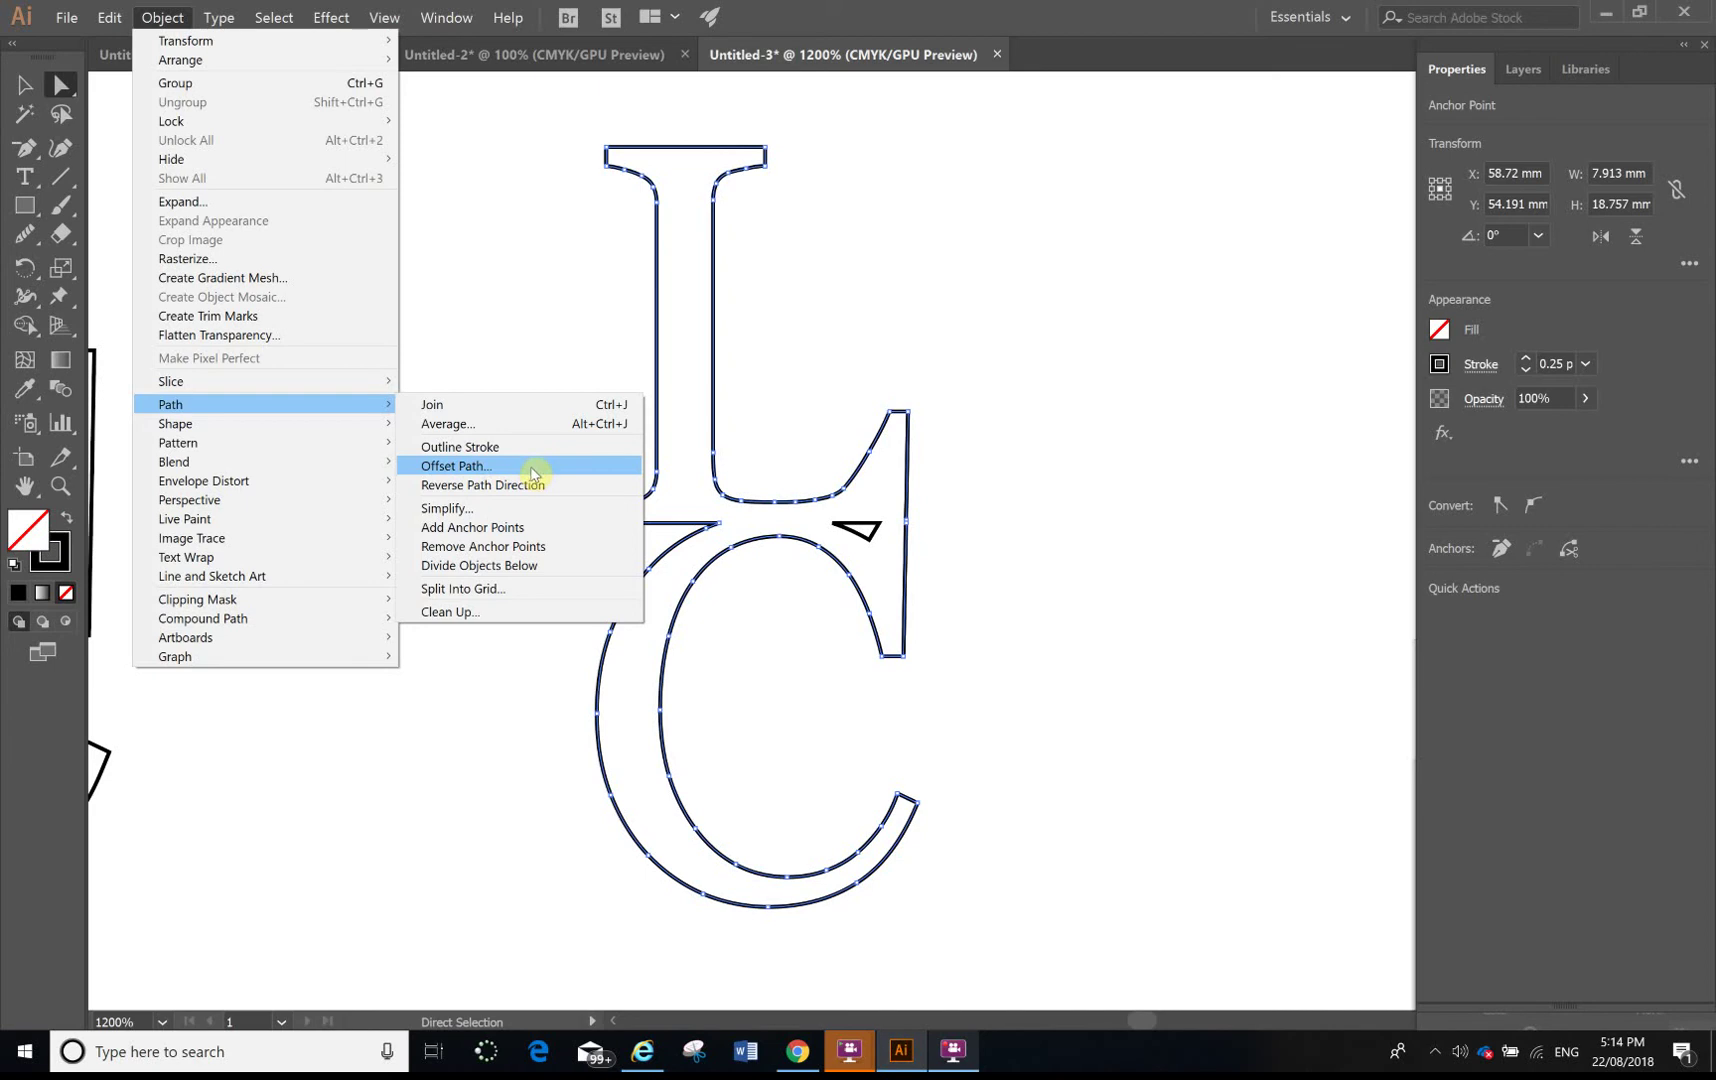
pyautogui.click(534, 467)
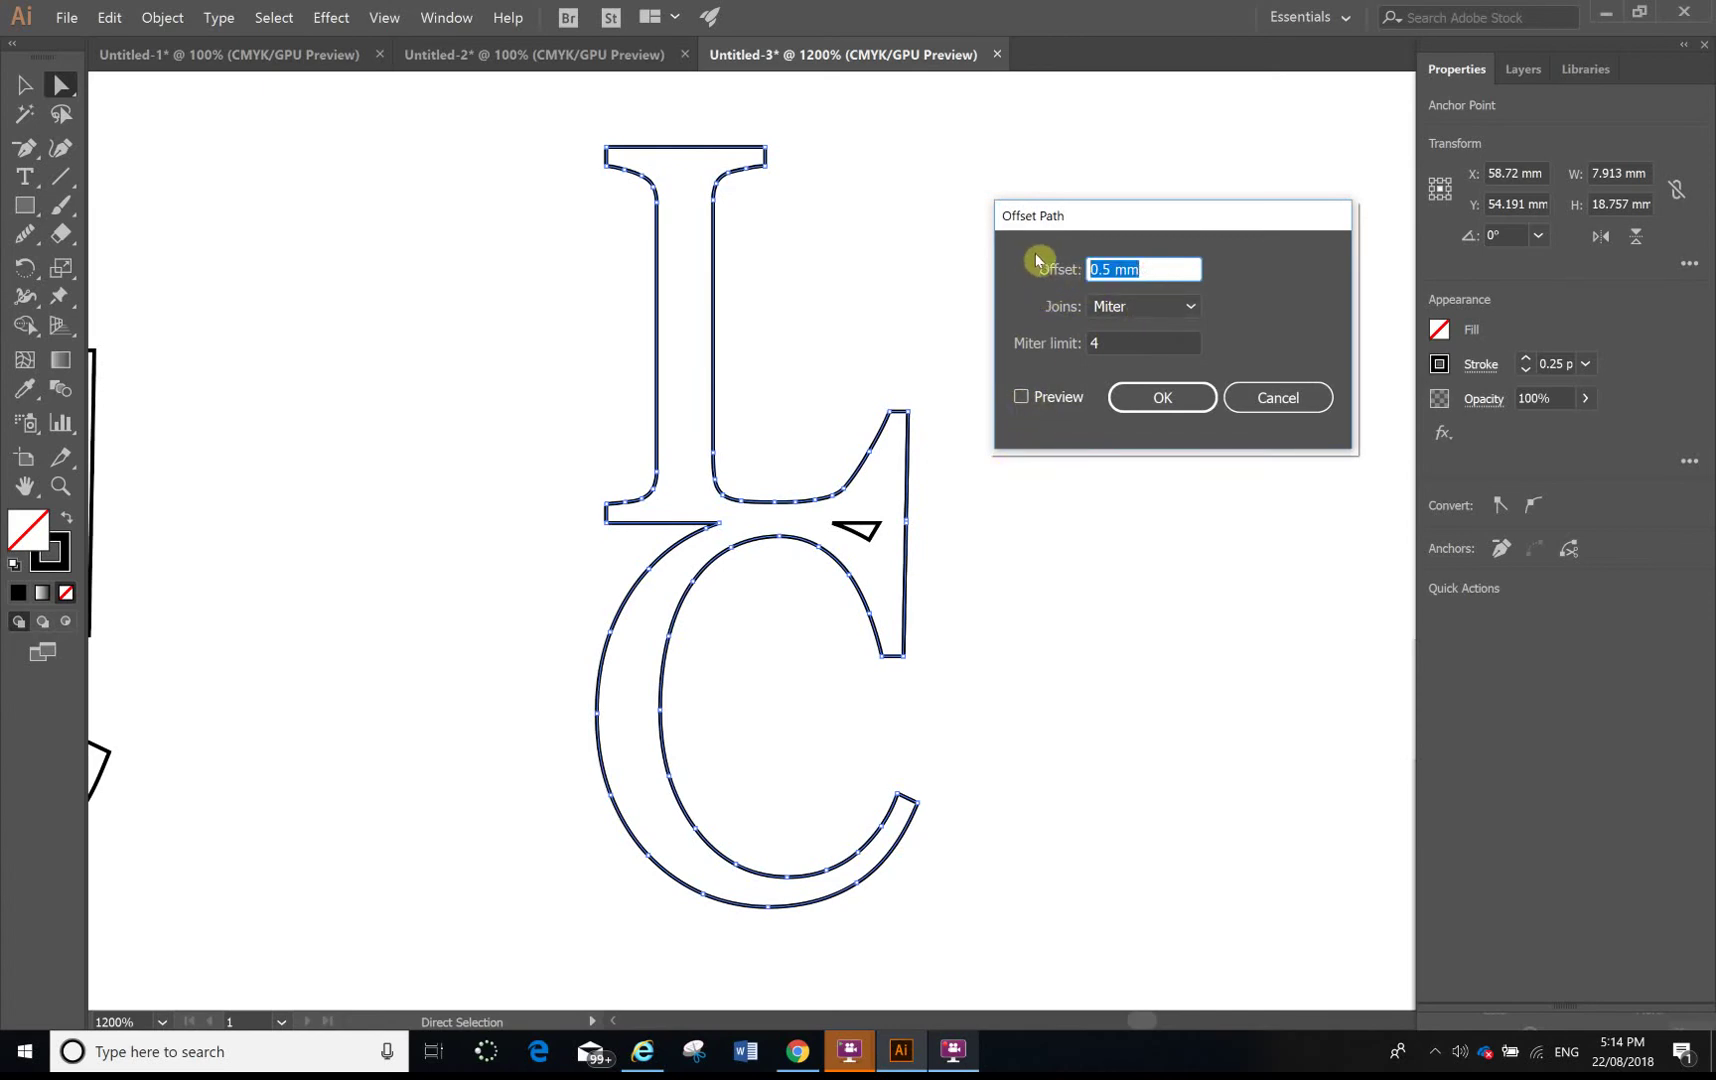
# Offset the LC outline outward by 0.5 mm with Miter joins, after previewing a 2 mm offset.
pyautogui.write('2')
pyautogui.click(1024, 398)
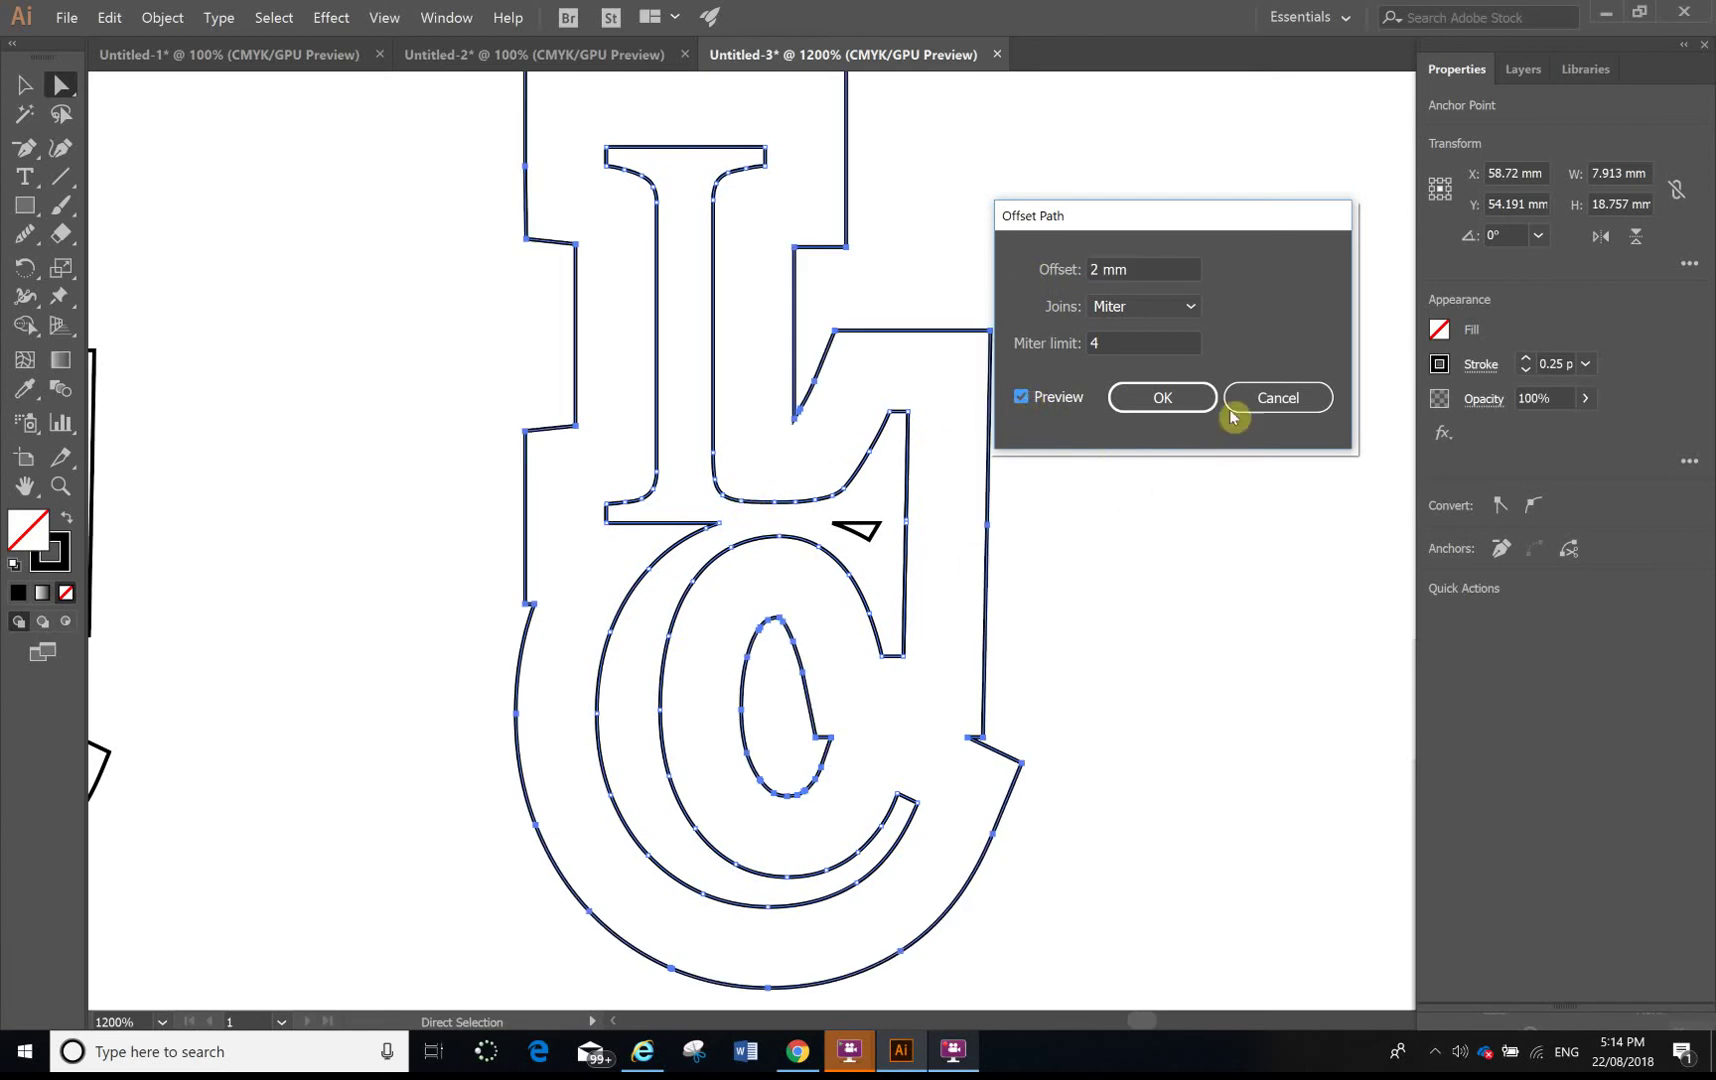
pyautogui.doubleClick(1130, 272)
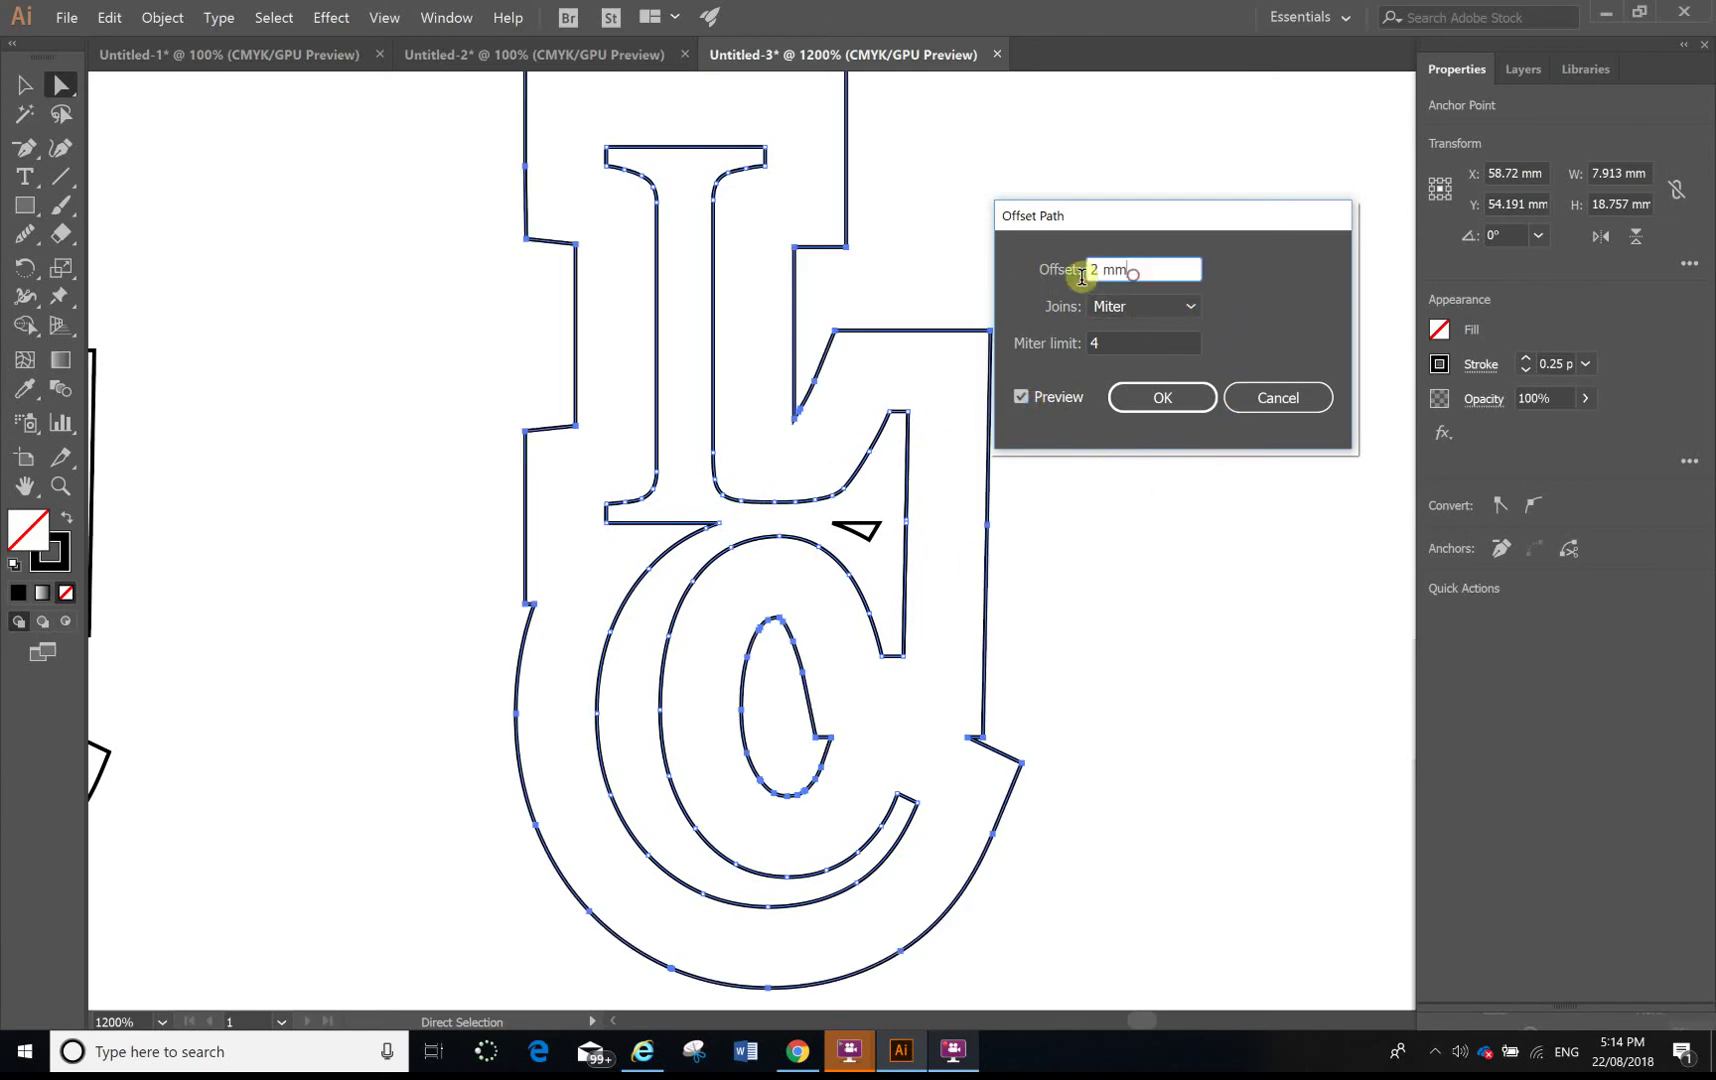
pyautogui.write('.')
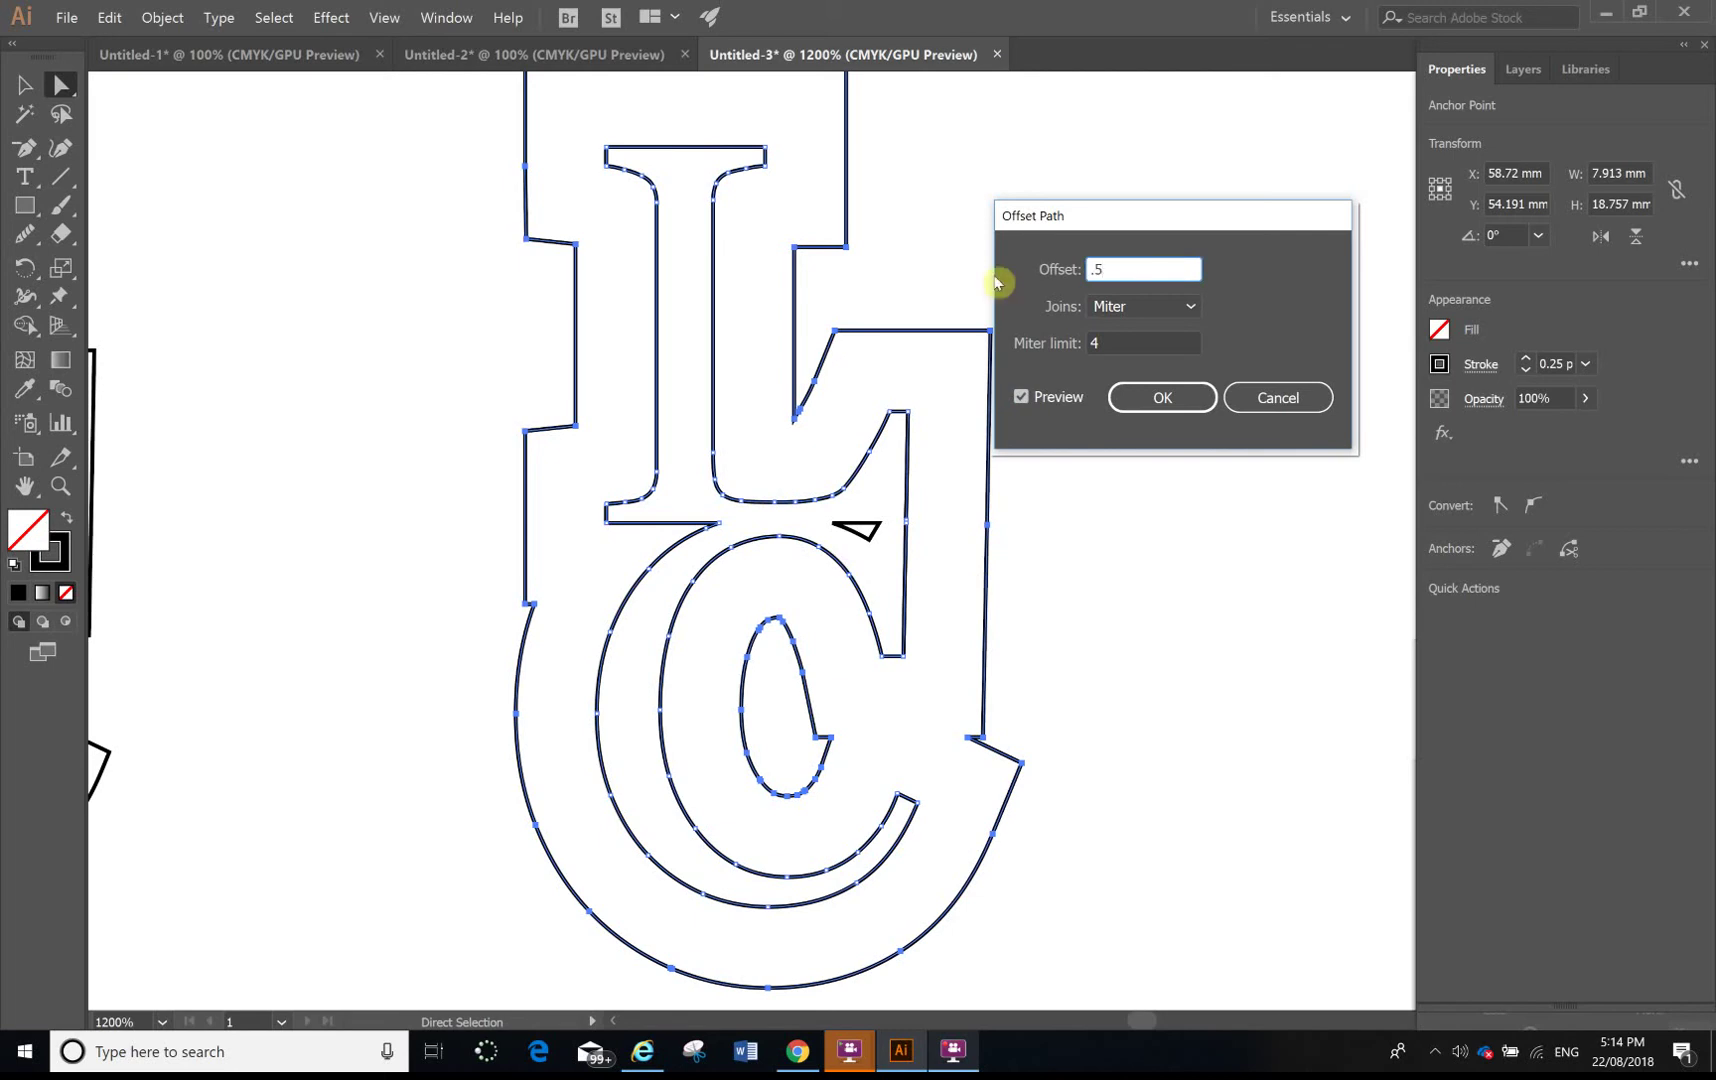
pyautogui.write('5')
pyautogui.click(1021, 397)
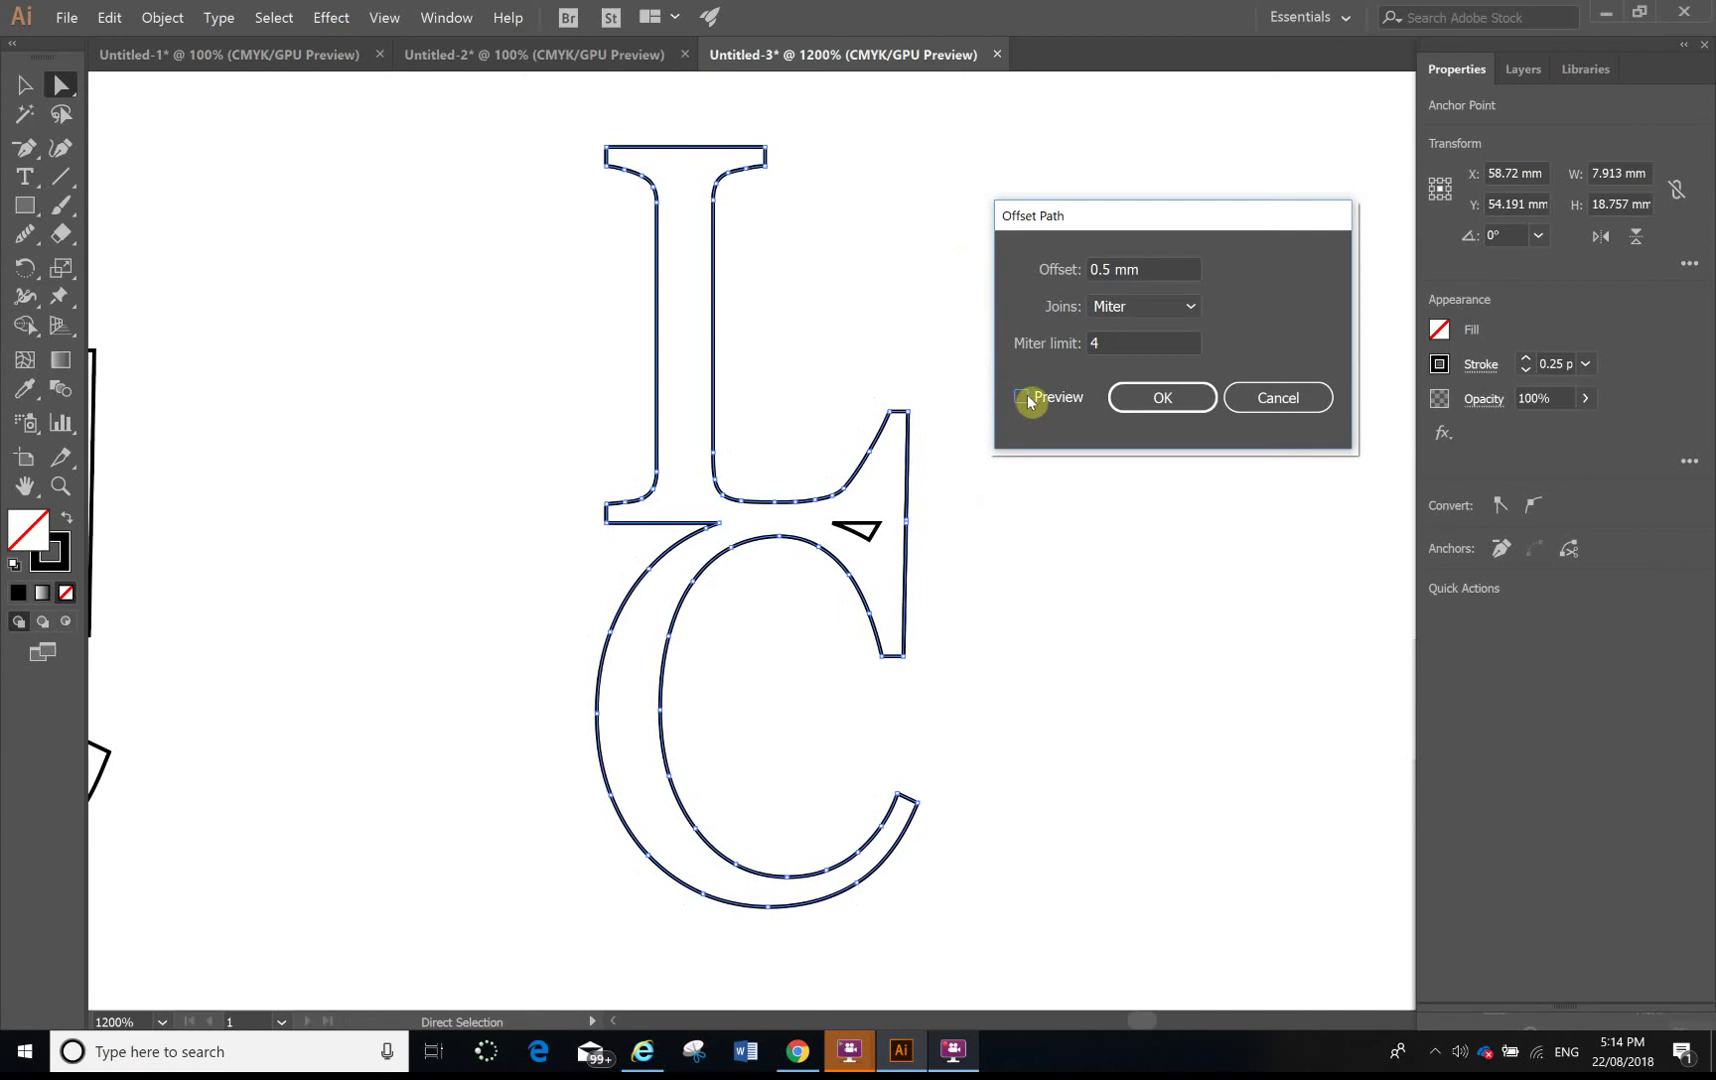
pyautogui.click(1021, 398)
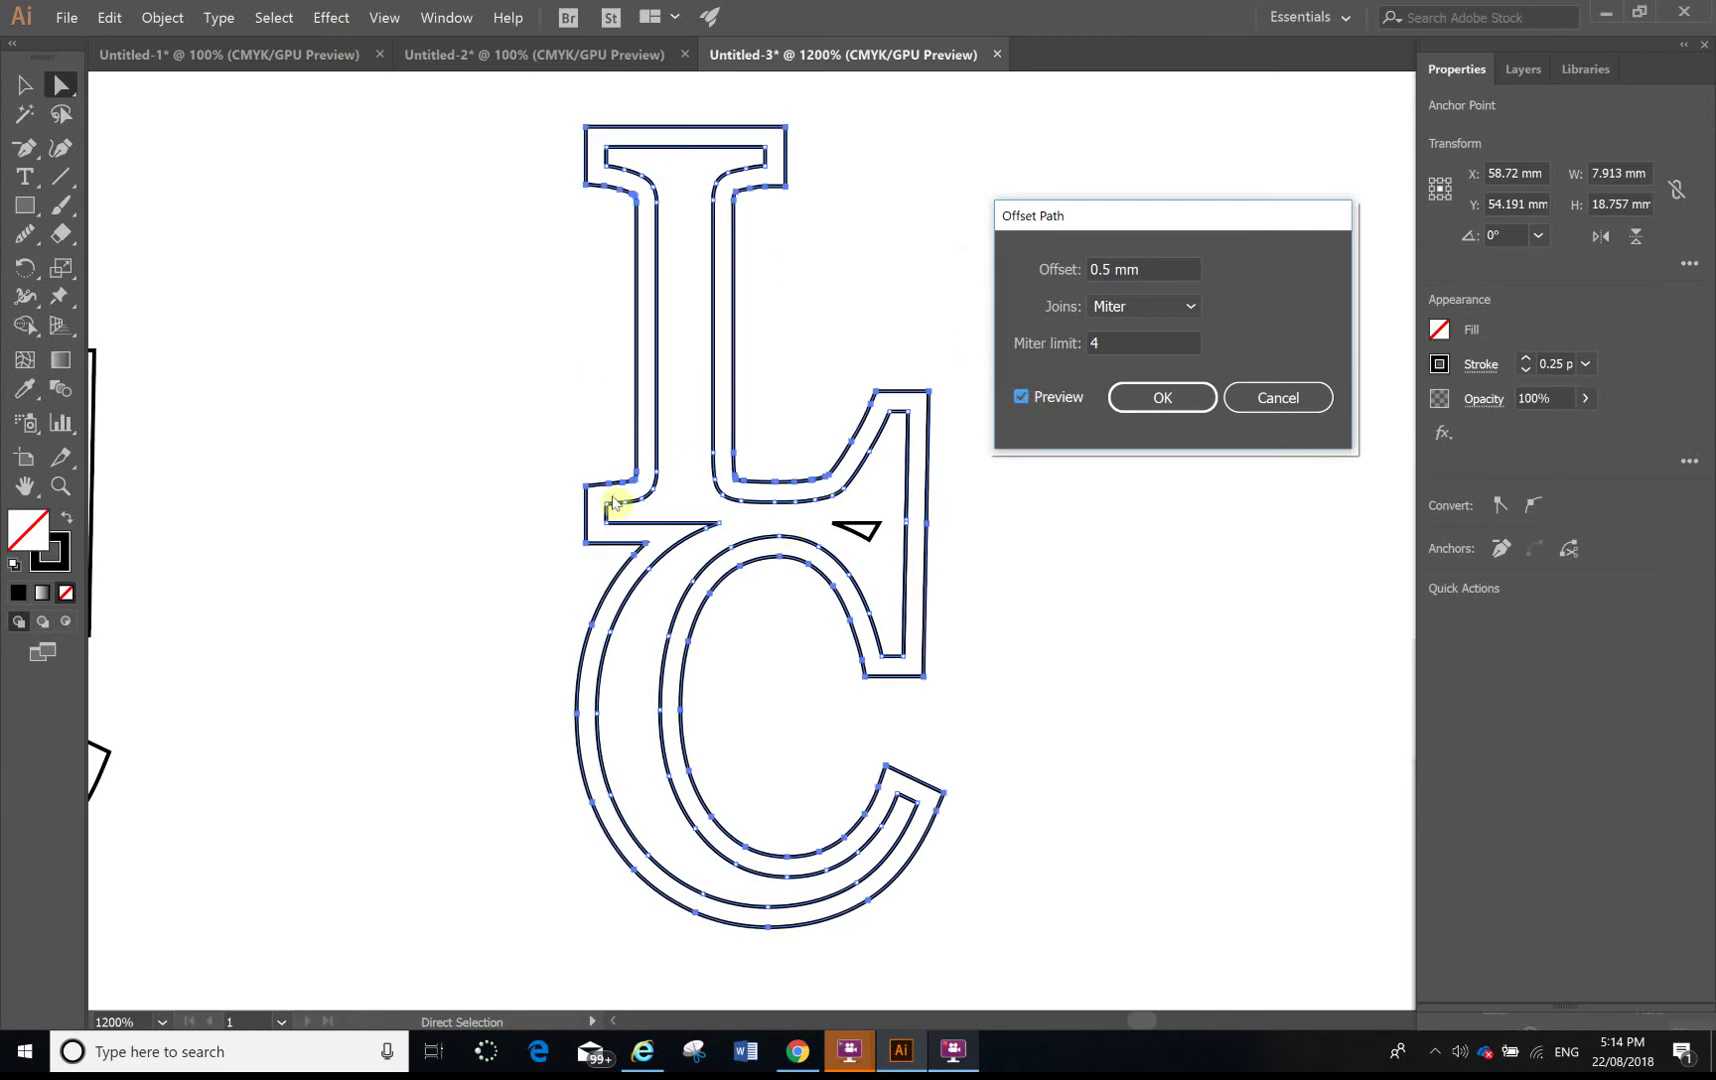
pyautogui.click(1163, 400)
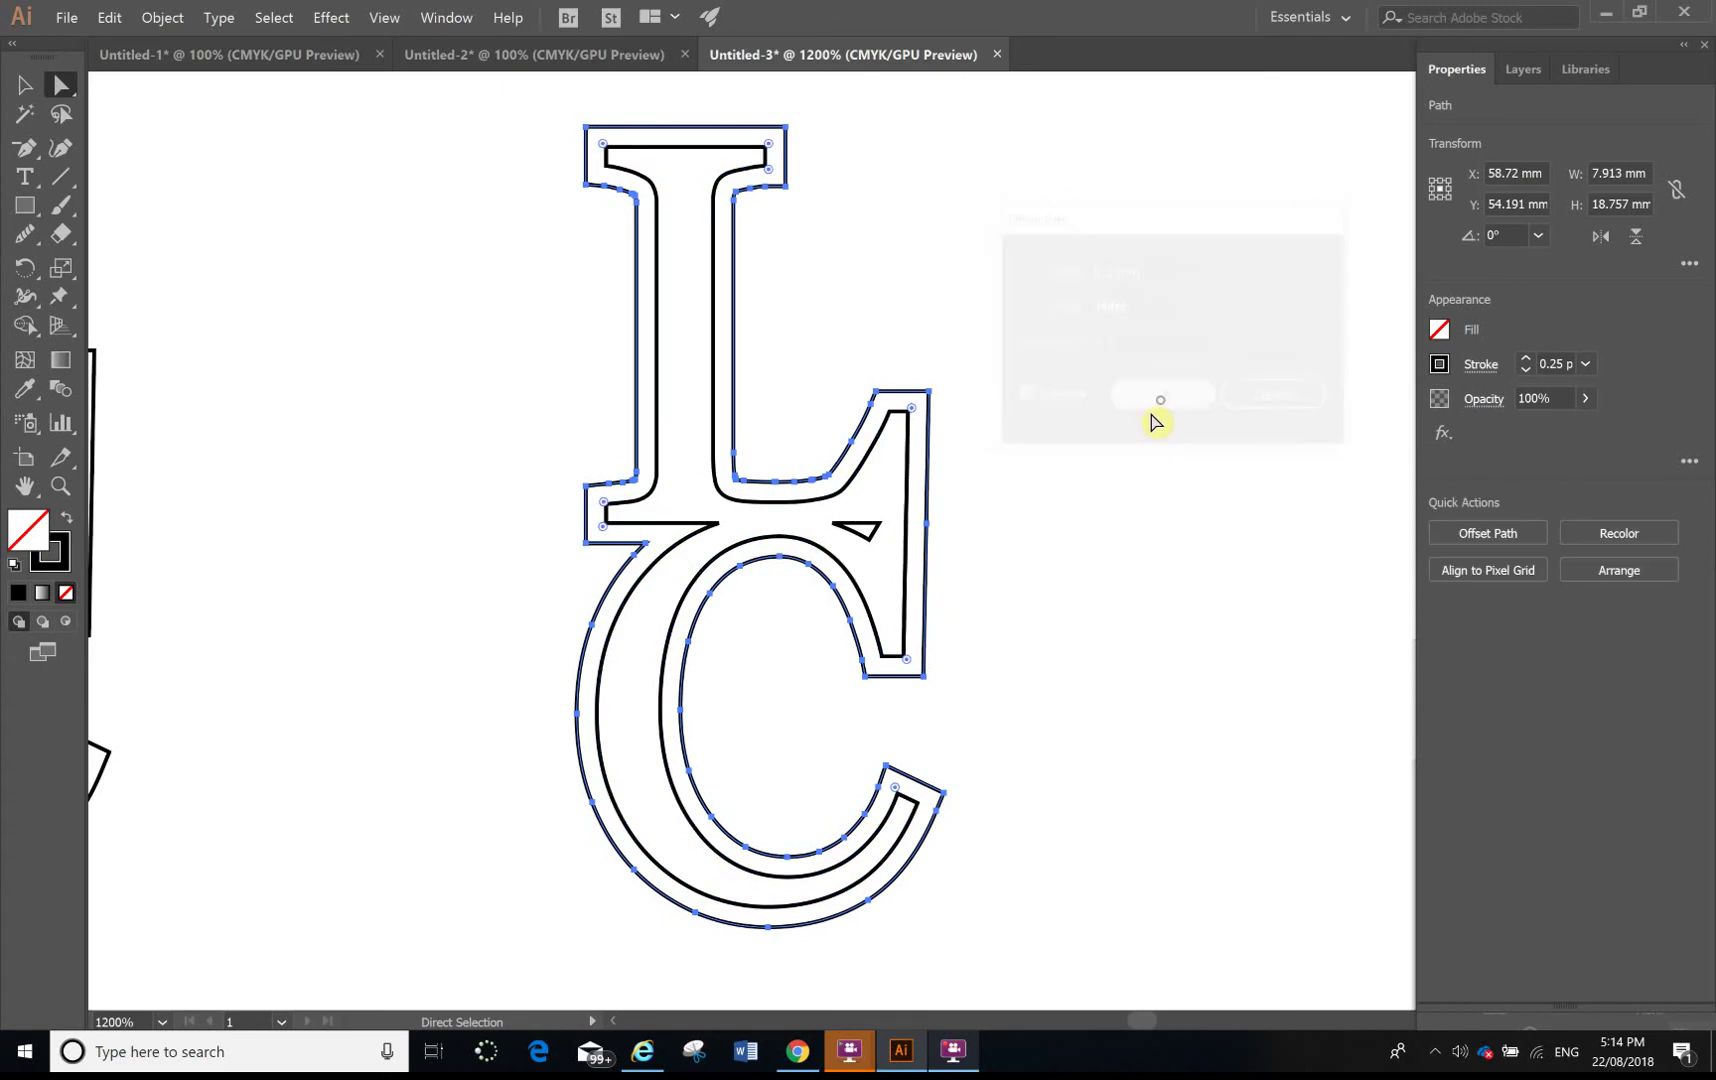
pyautogui.click(1035, 378)
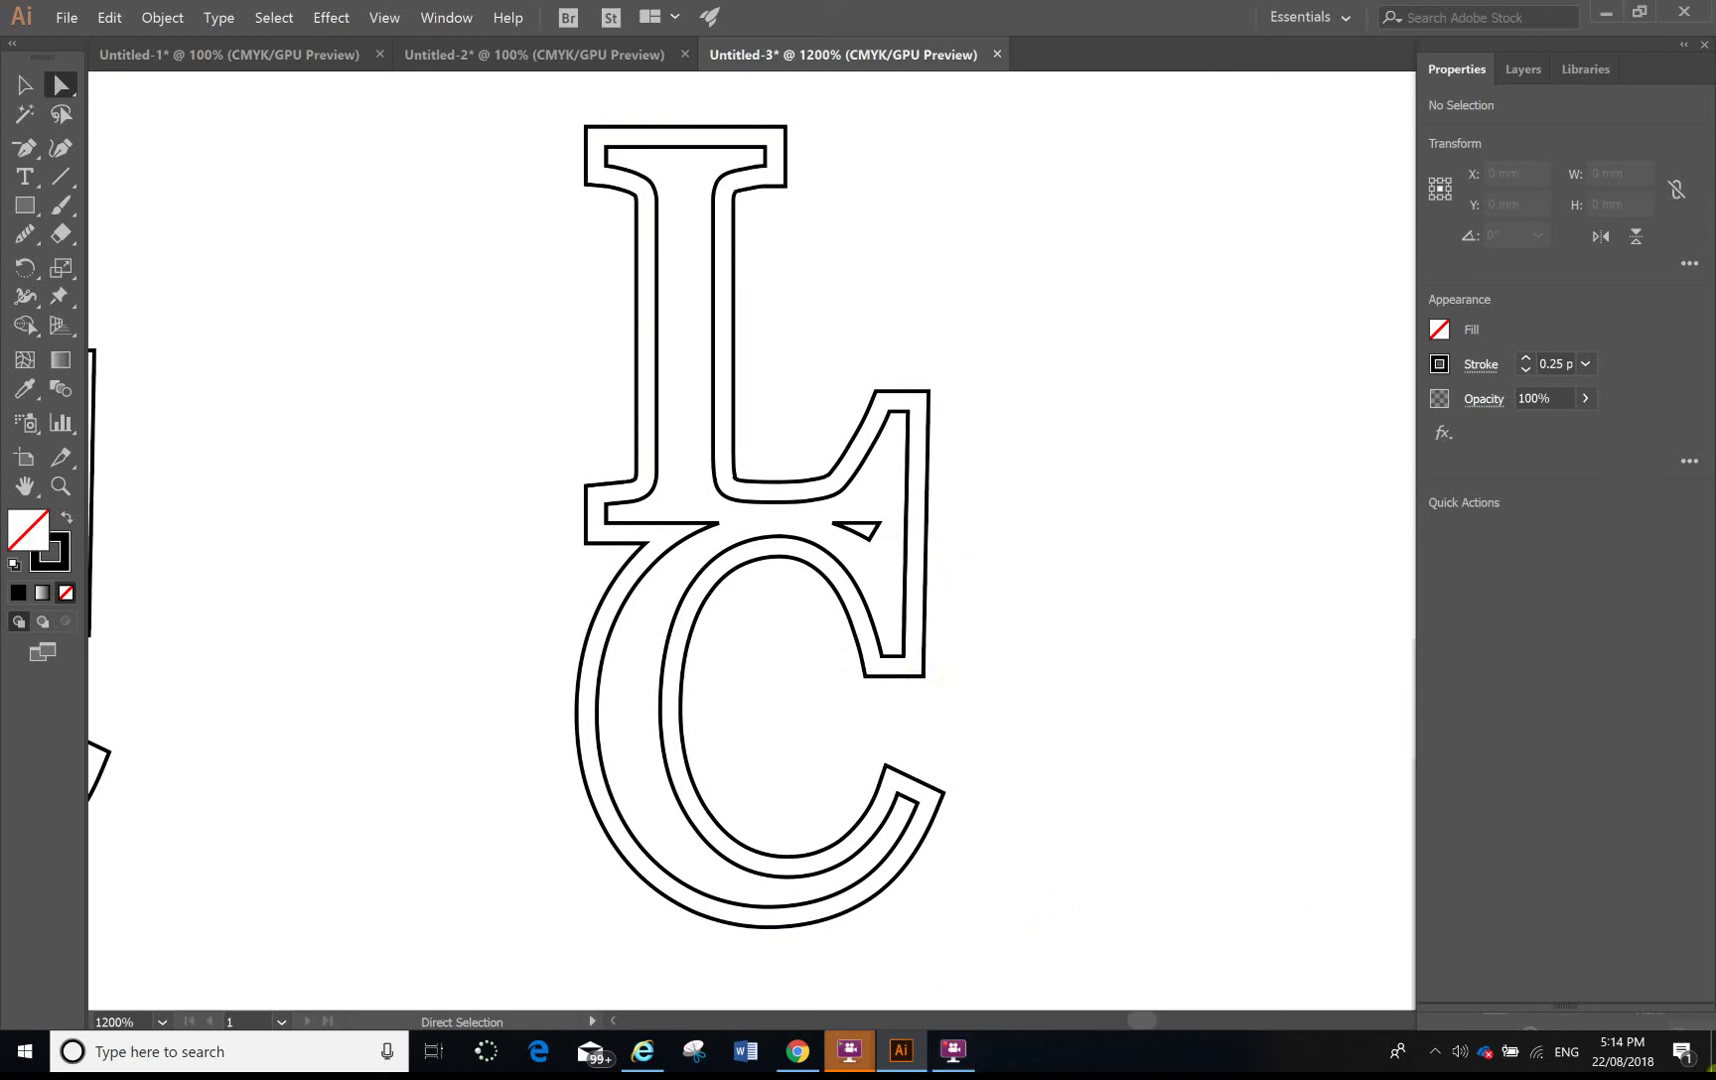
# Launch RDWorksV8 from the desktop, then return to the LC outline document in Illustrator.
pyautogui.click(1711, 1052)
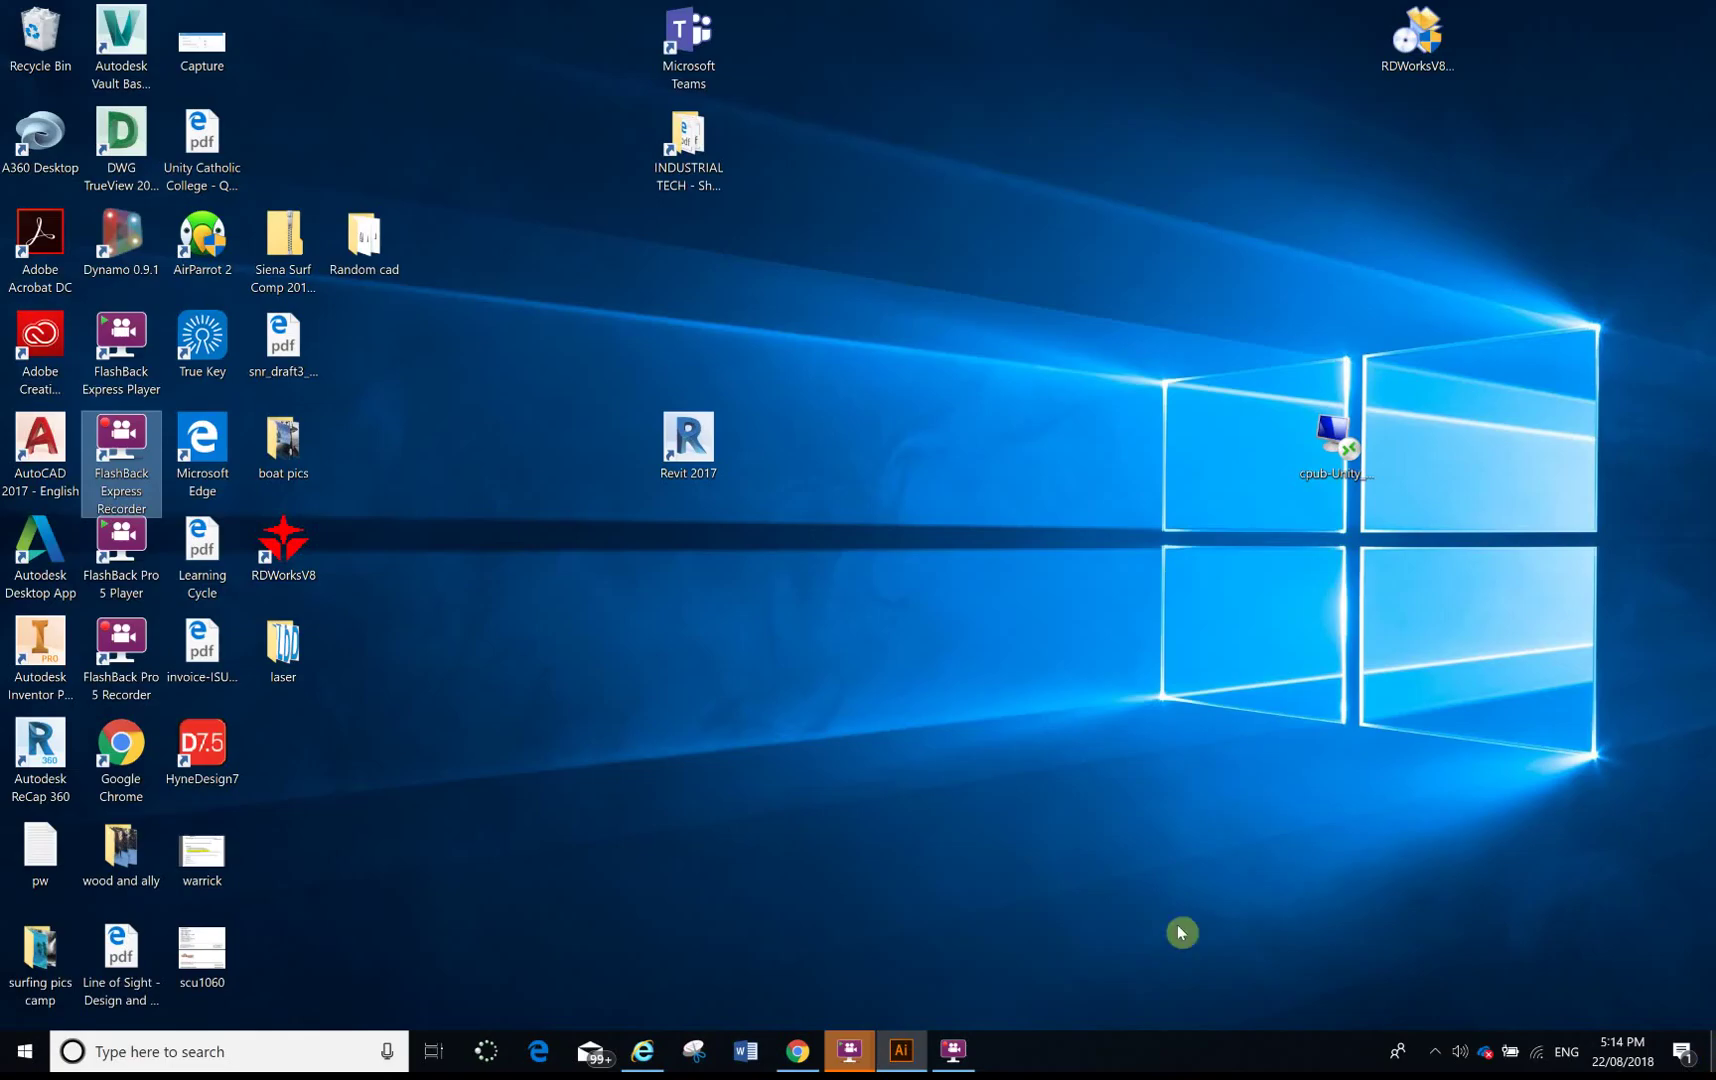
pyautogui.click(284, 543)
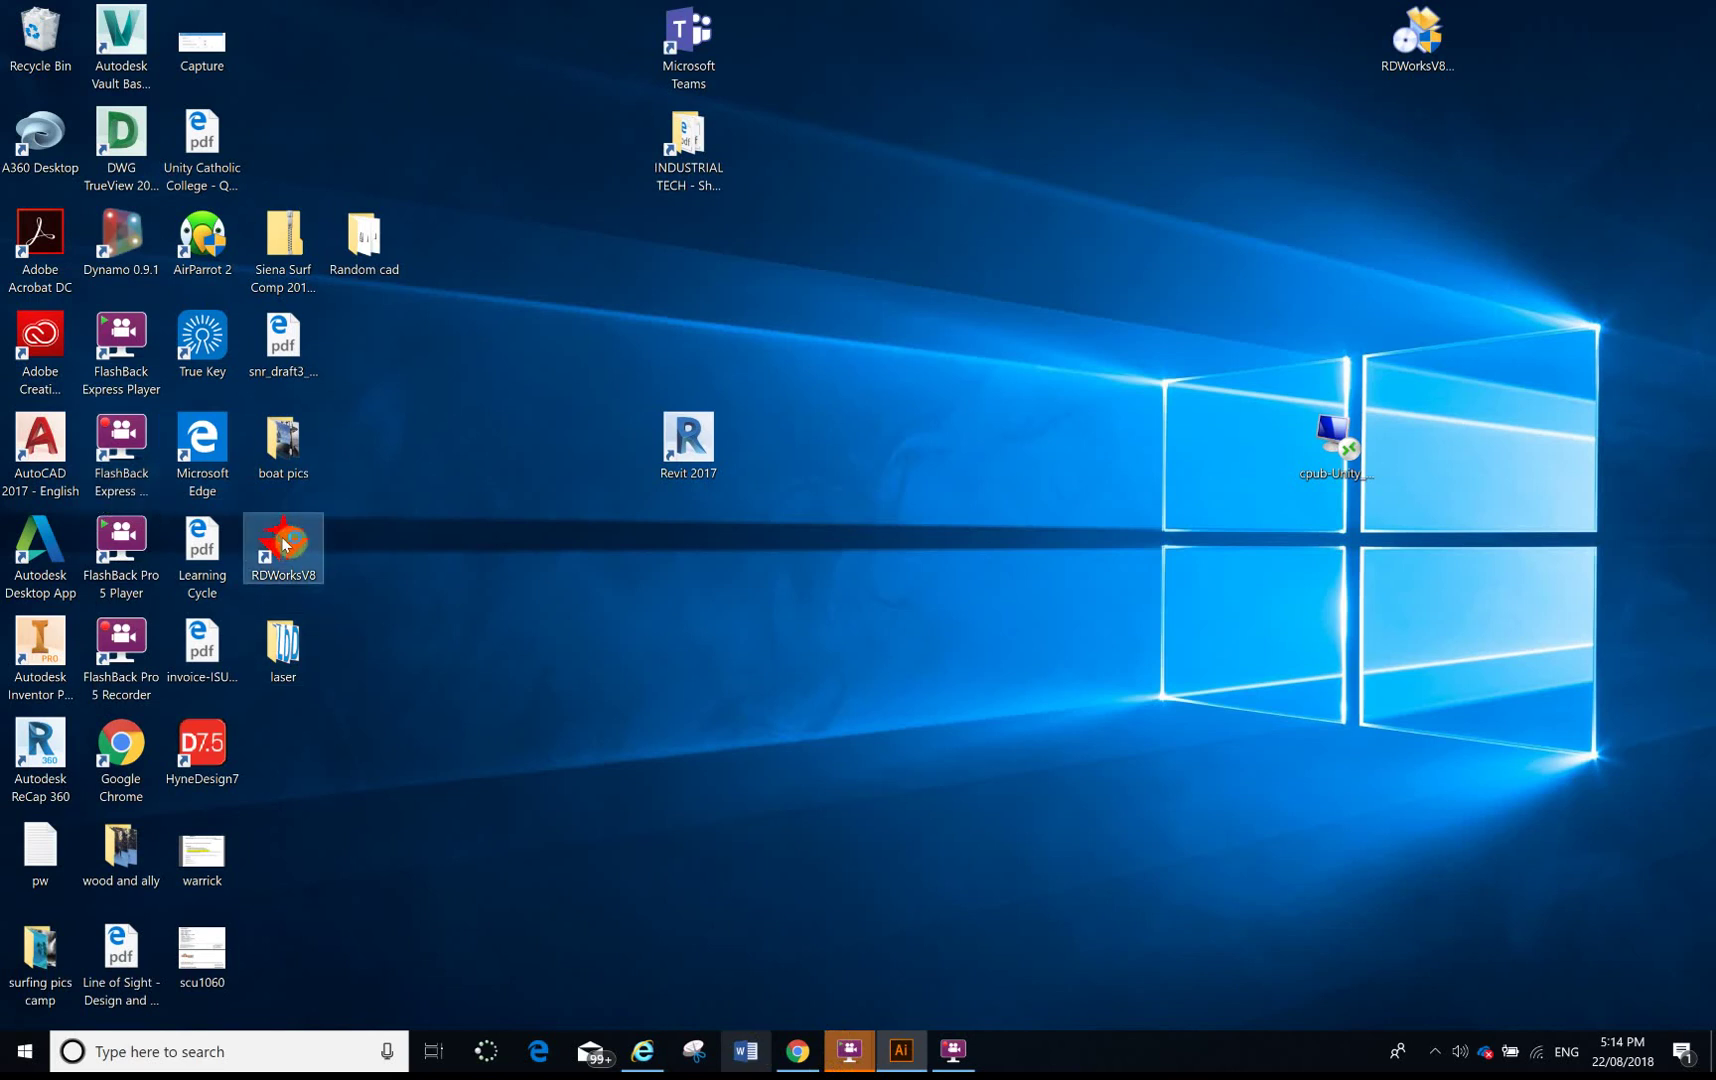
pyautogui.doubleClick(284, 543)
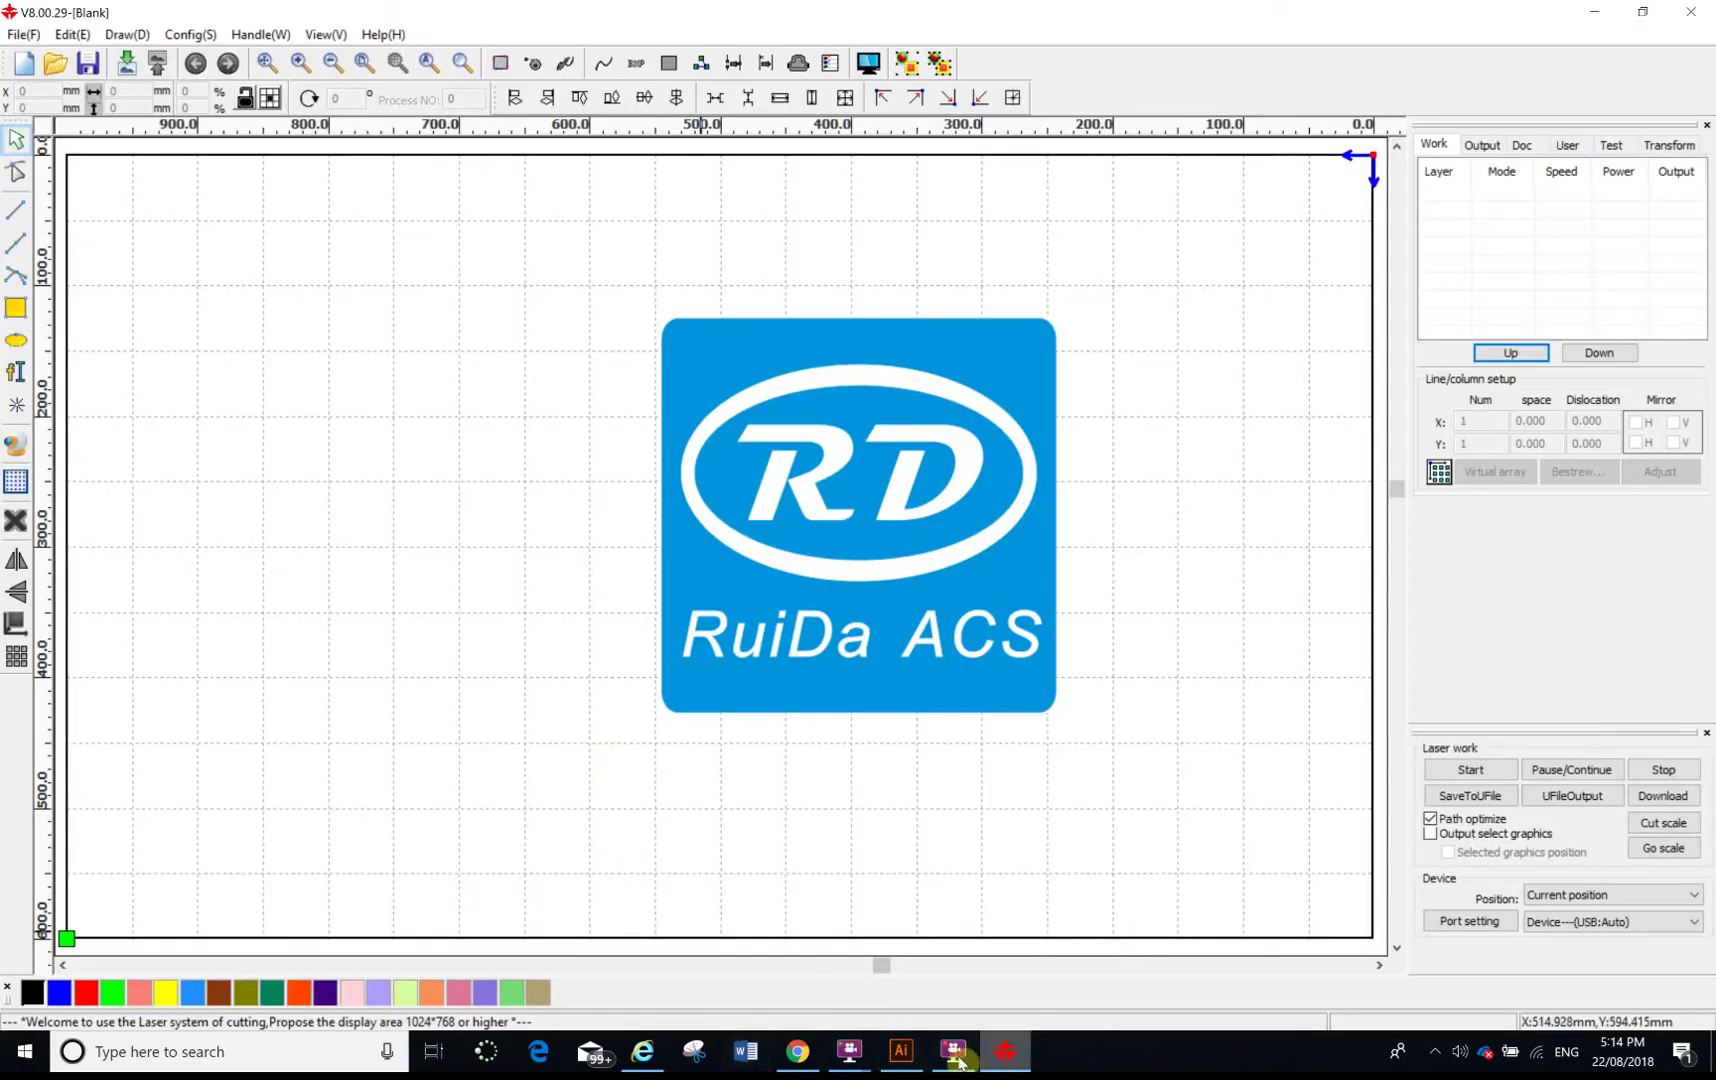
pyautogui.click(901, 1051)
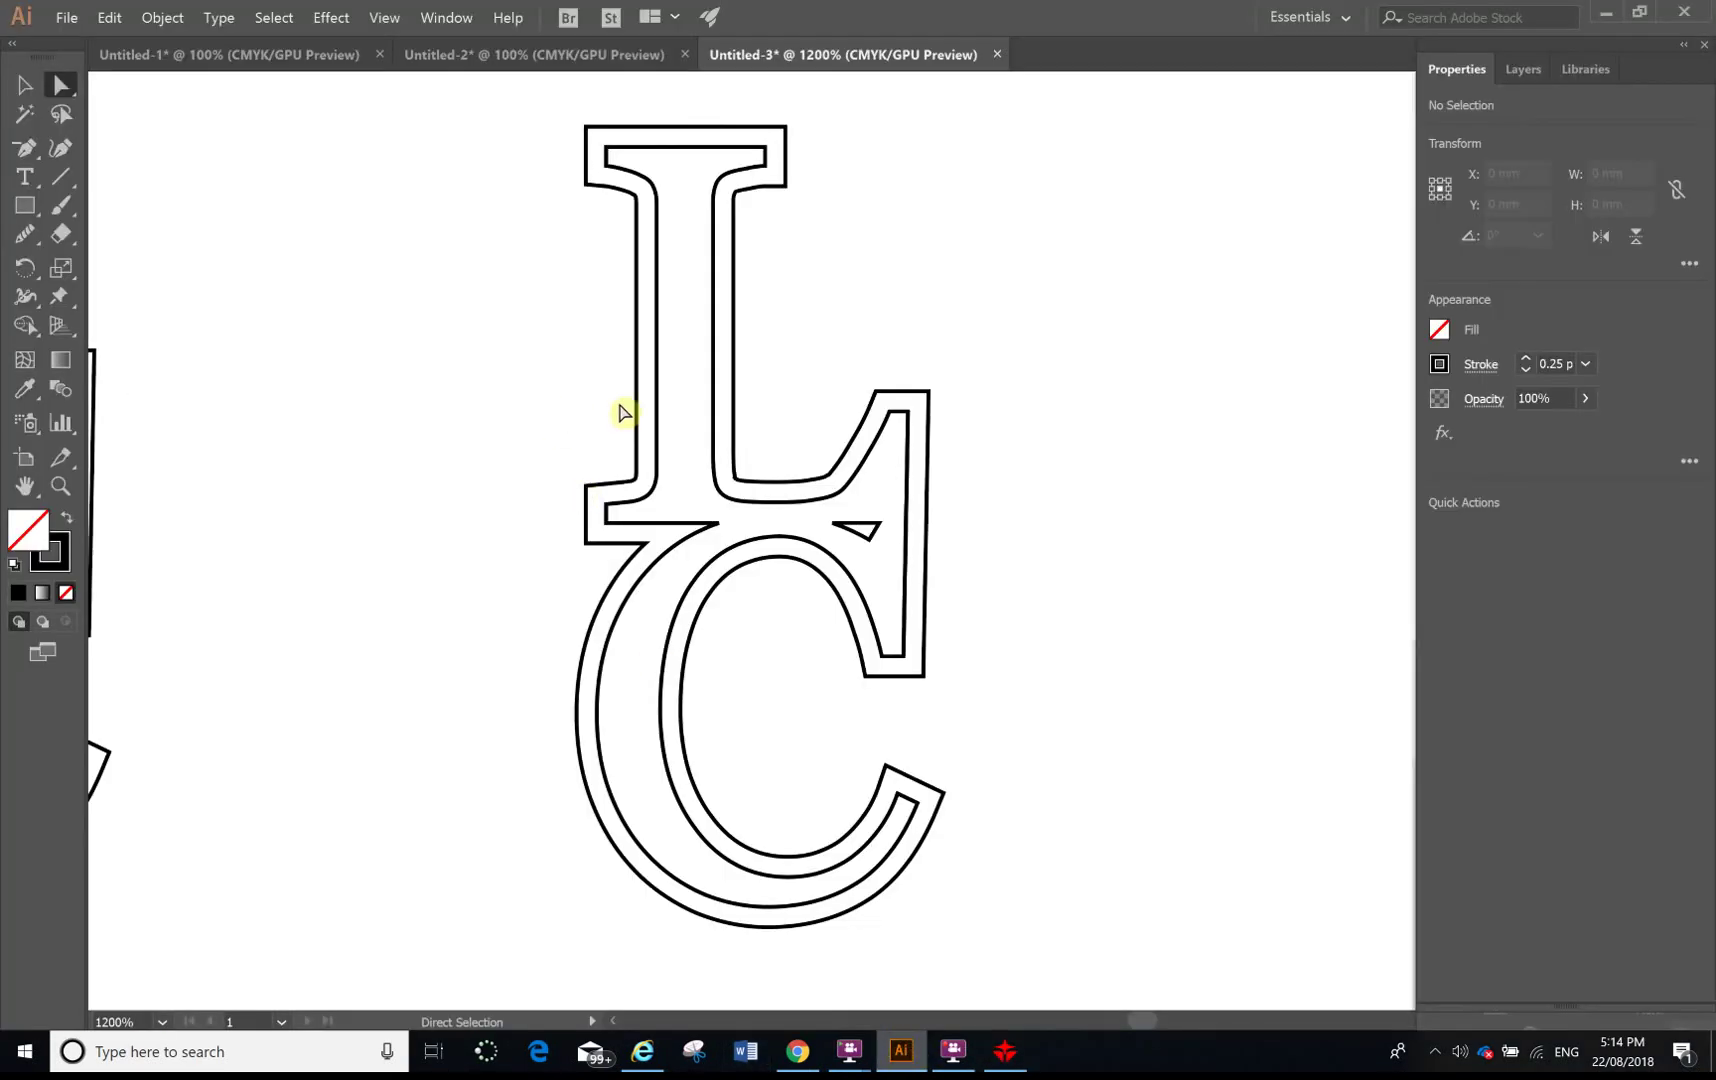
pyautogui.scroll(1, 618, 407)
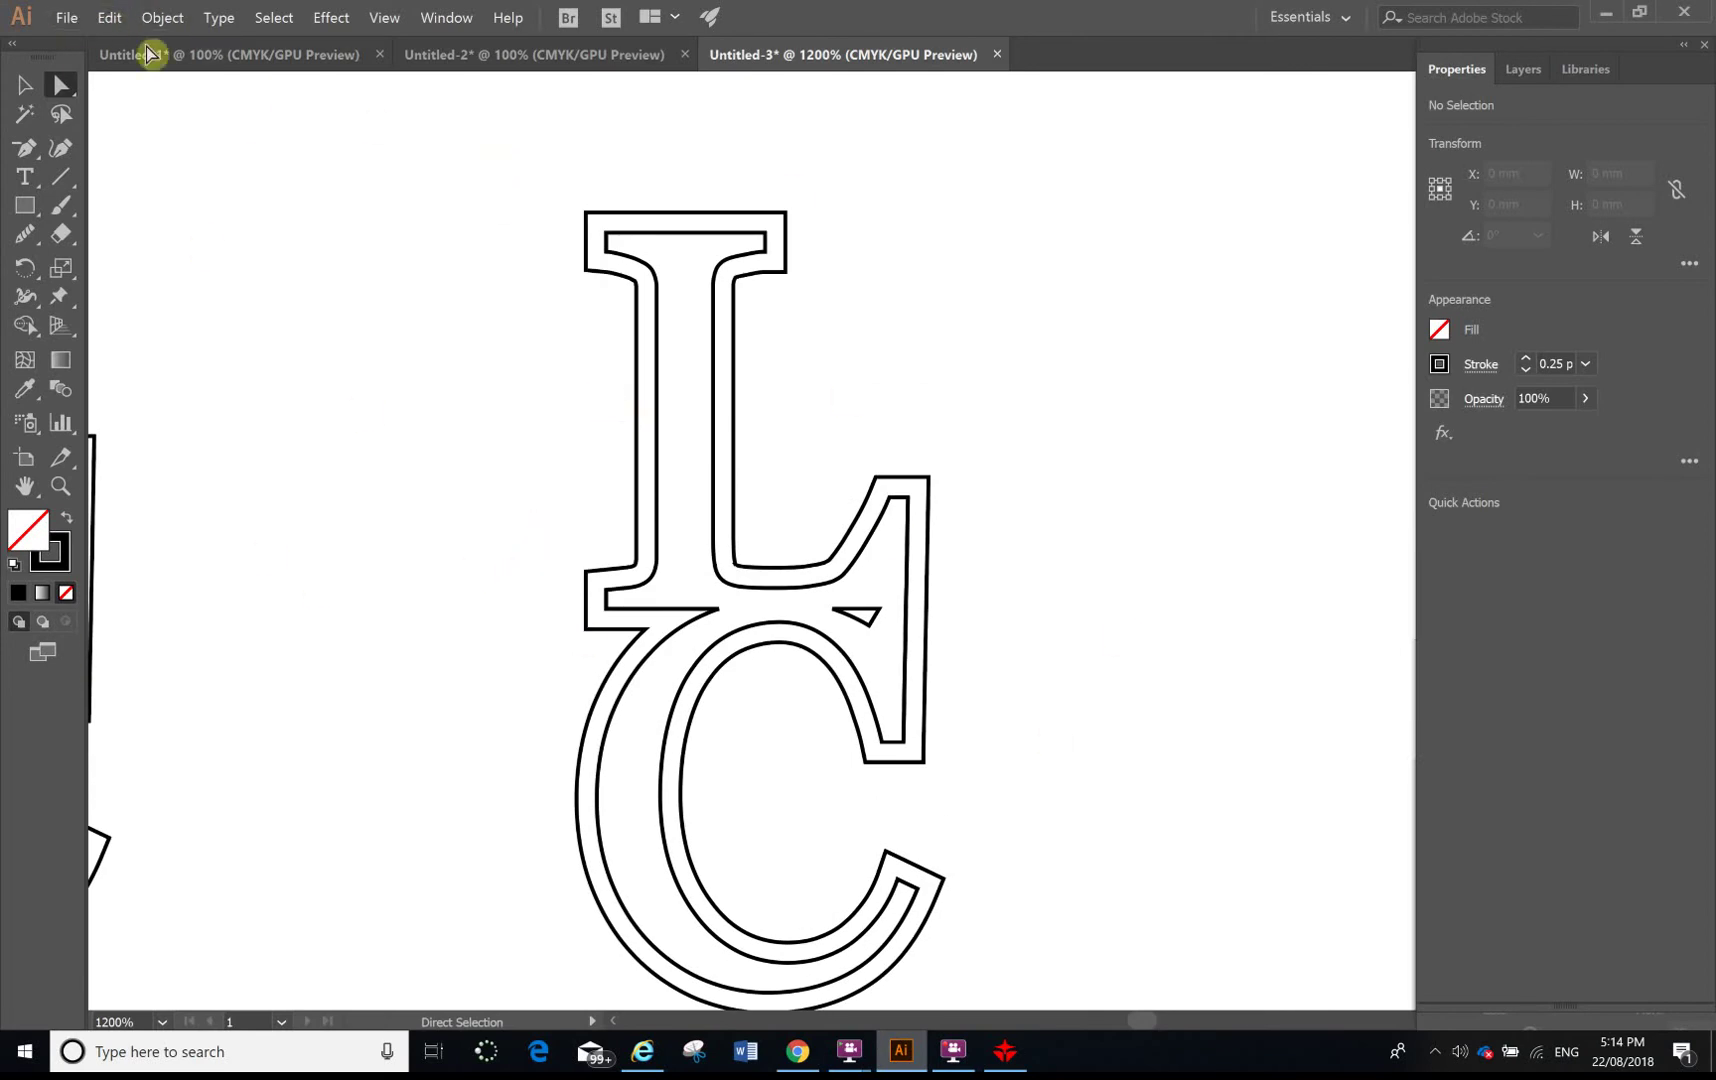
pyautogui.click(67, 17)
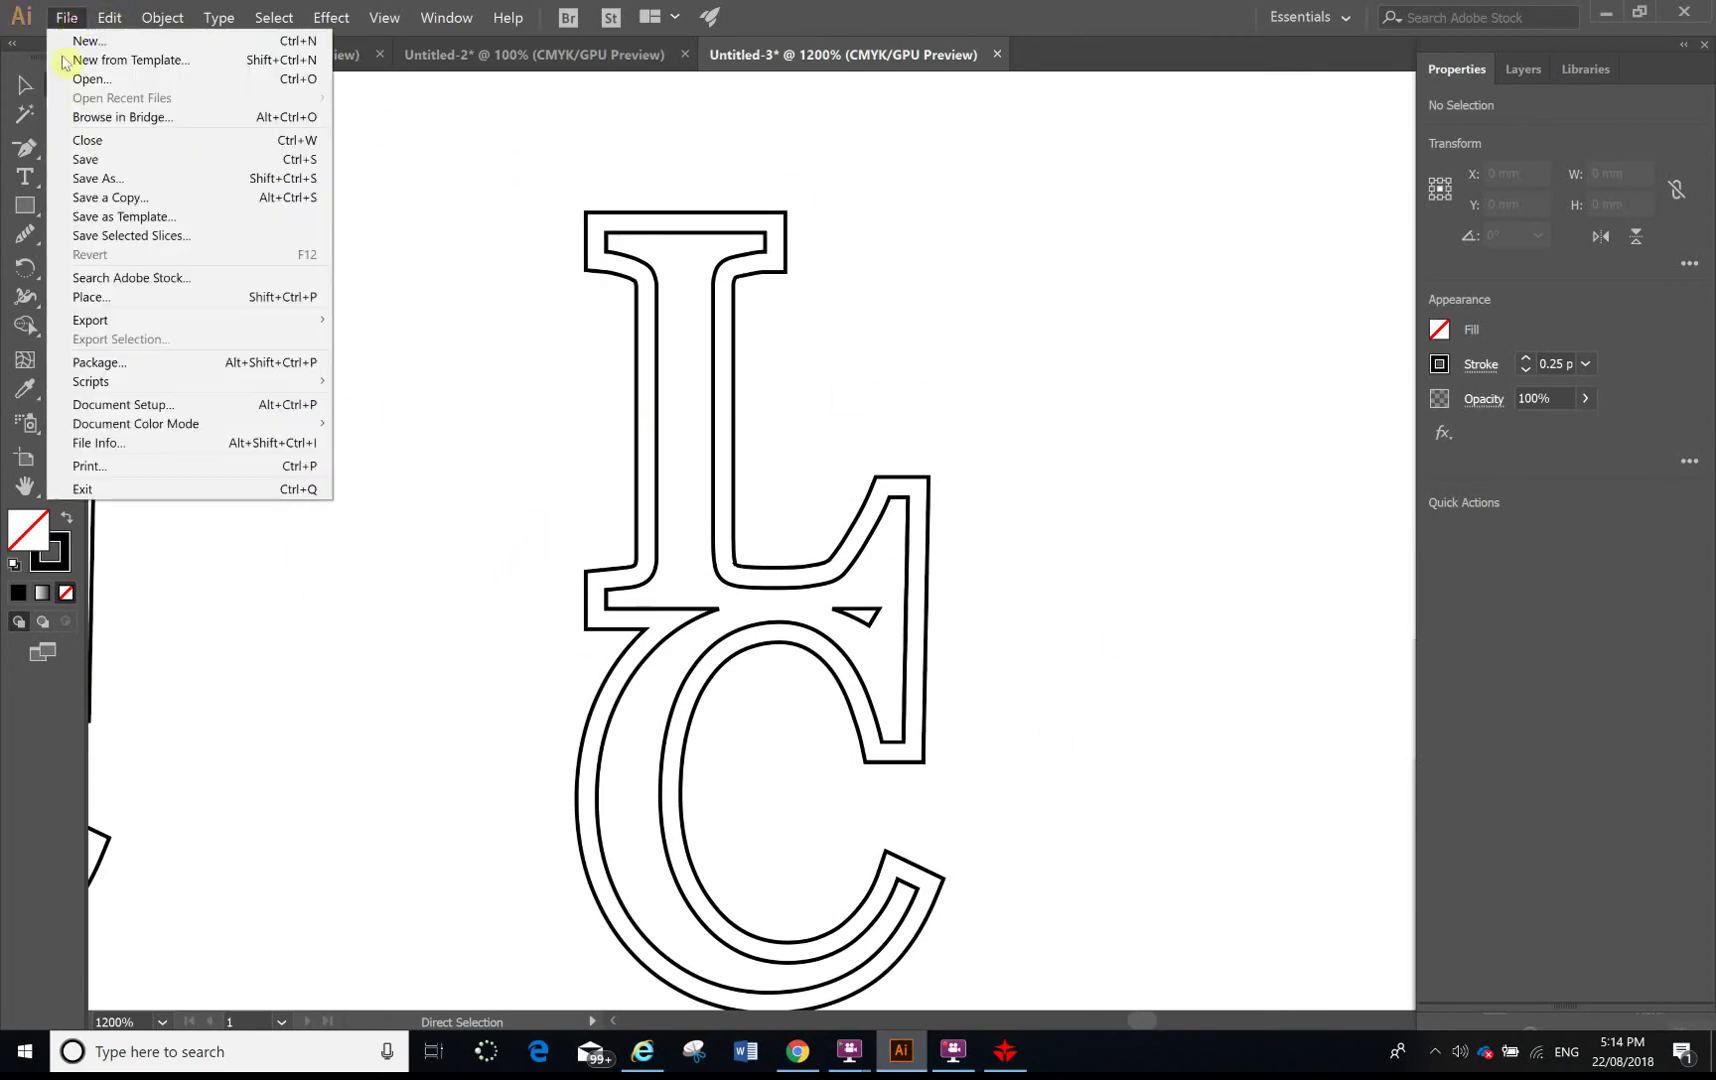
# Save the offset LC artwork to the Desktop as 'test LC.ai' in Illustrator CC format.
pyautogui.click(107, 180)
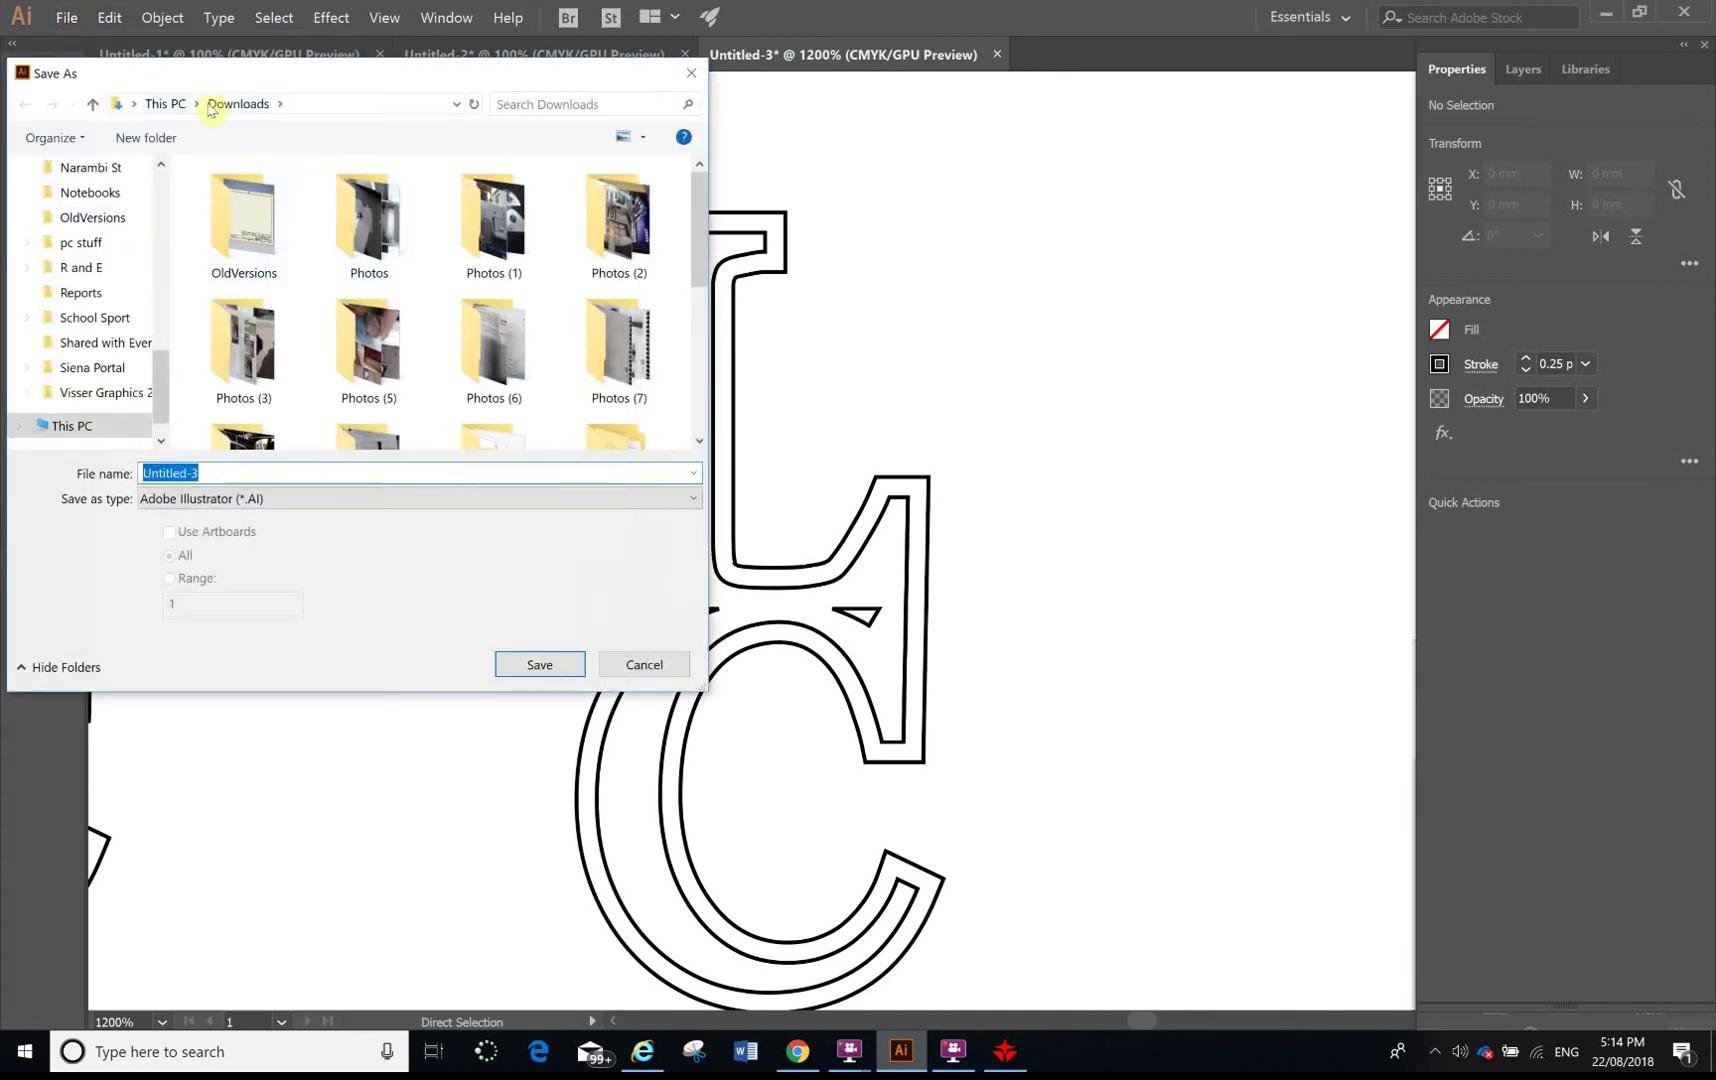
pyautogui.click(455, 104)
pyautogui.scroll(10, 45, 220)
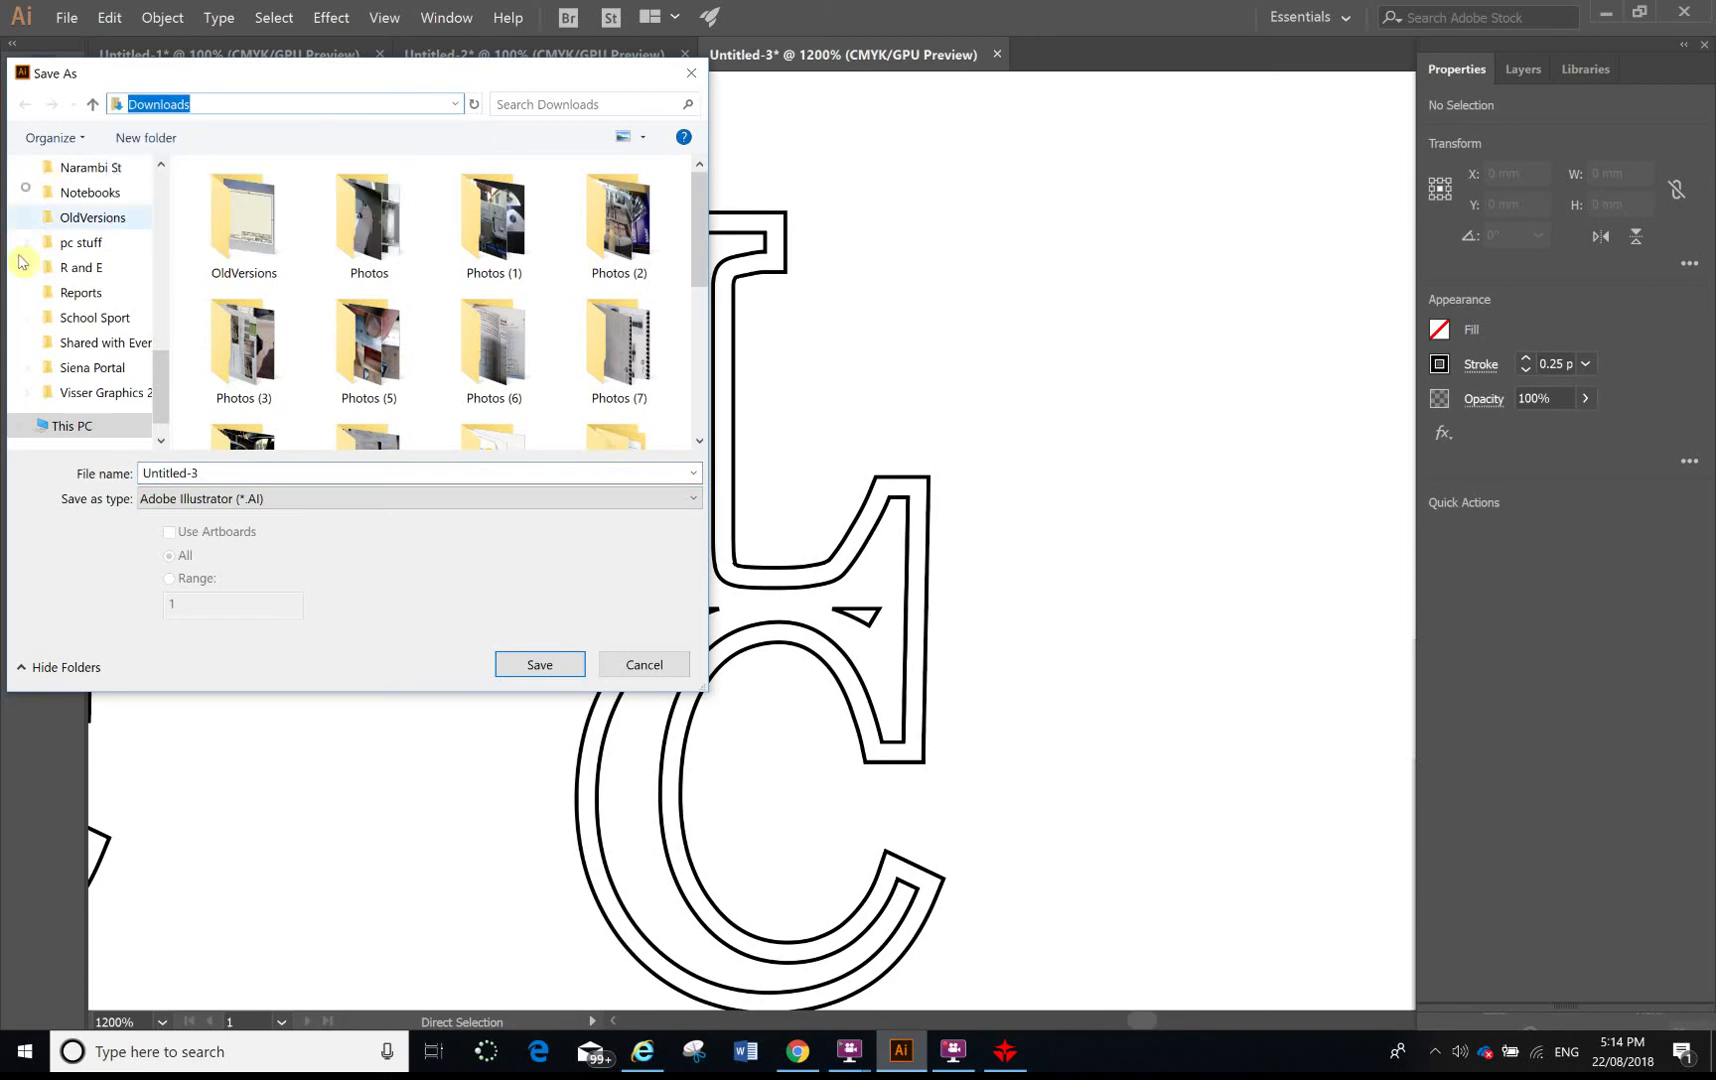
pyautogui.moveTo(168, 294); pyautogui.dragTo(166, 222)
pyautogui.click(82, 234)
pyautogui.click(210, 473)
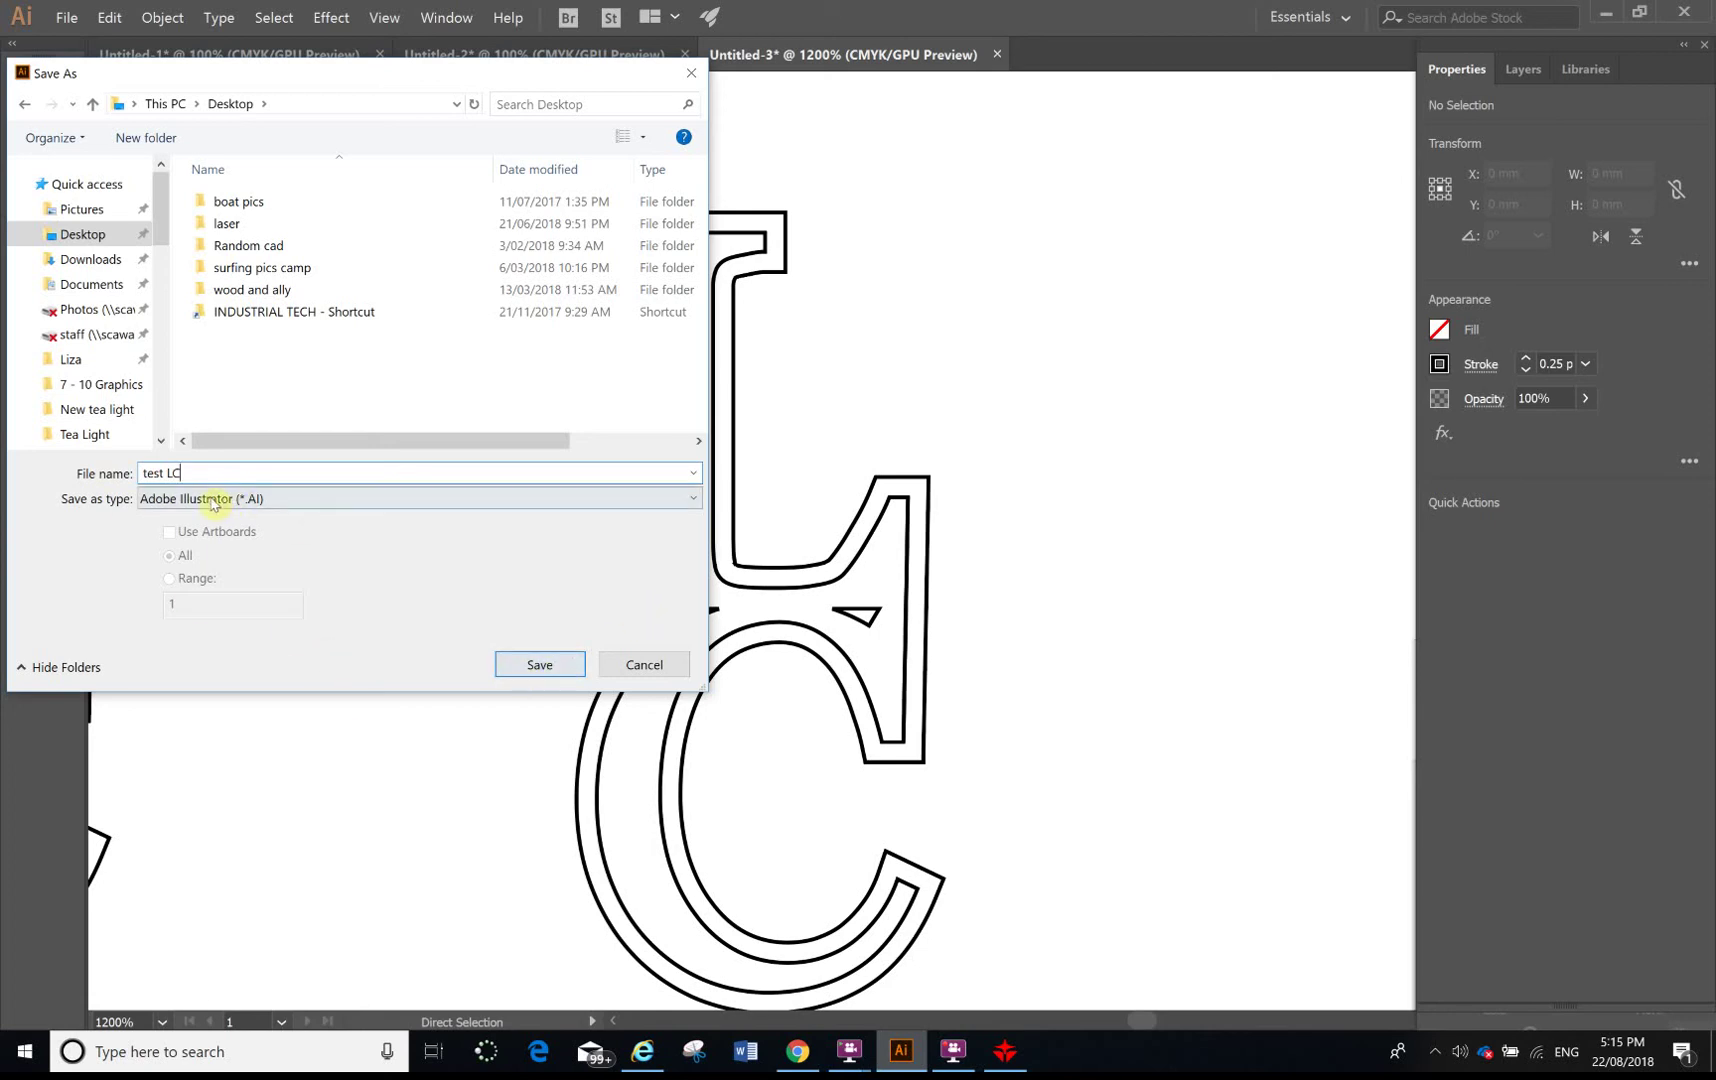
pyautogui.click(545, 664)
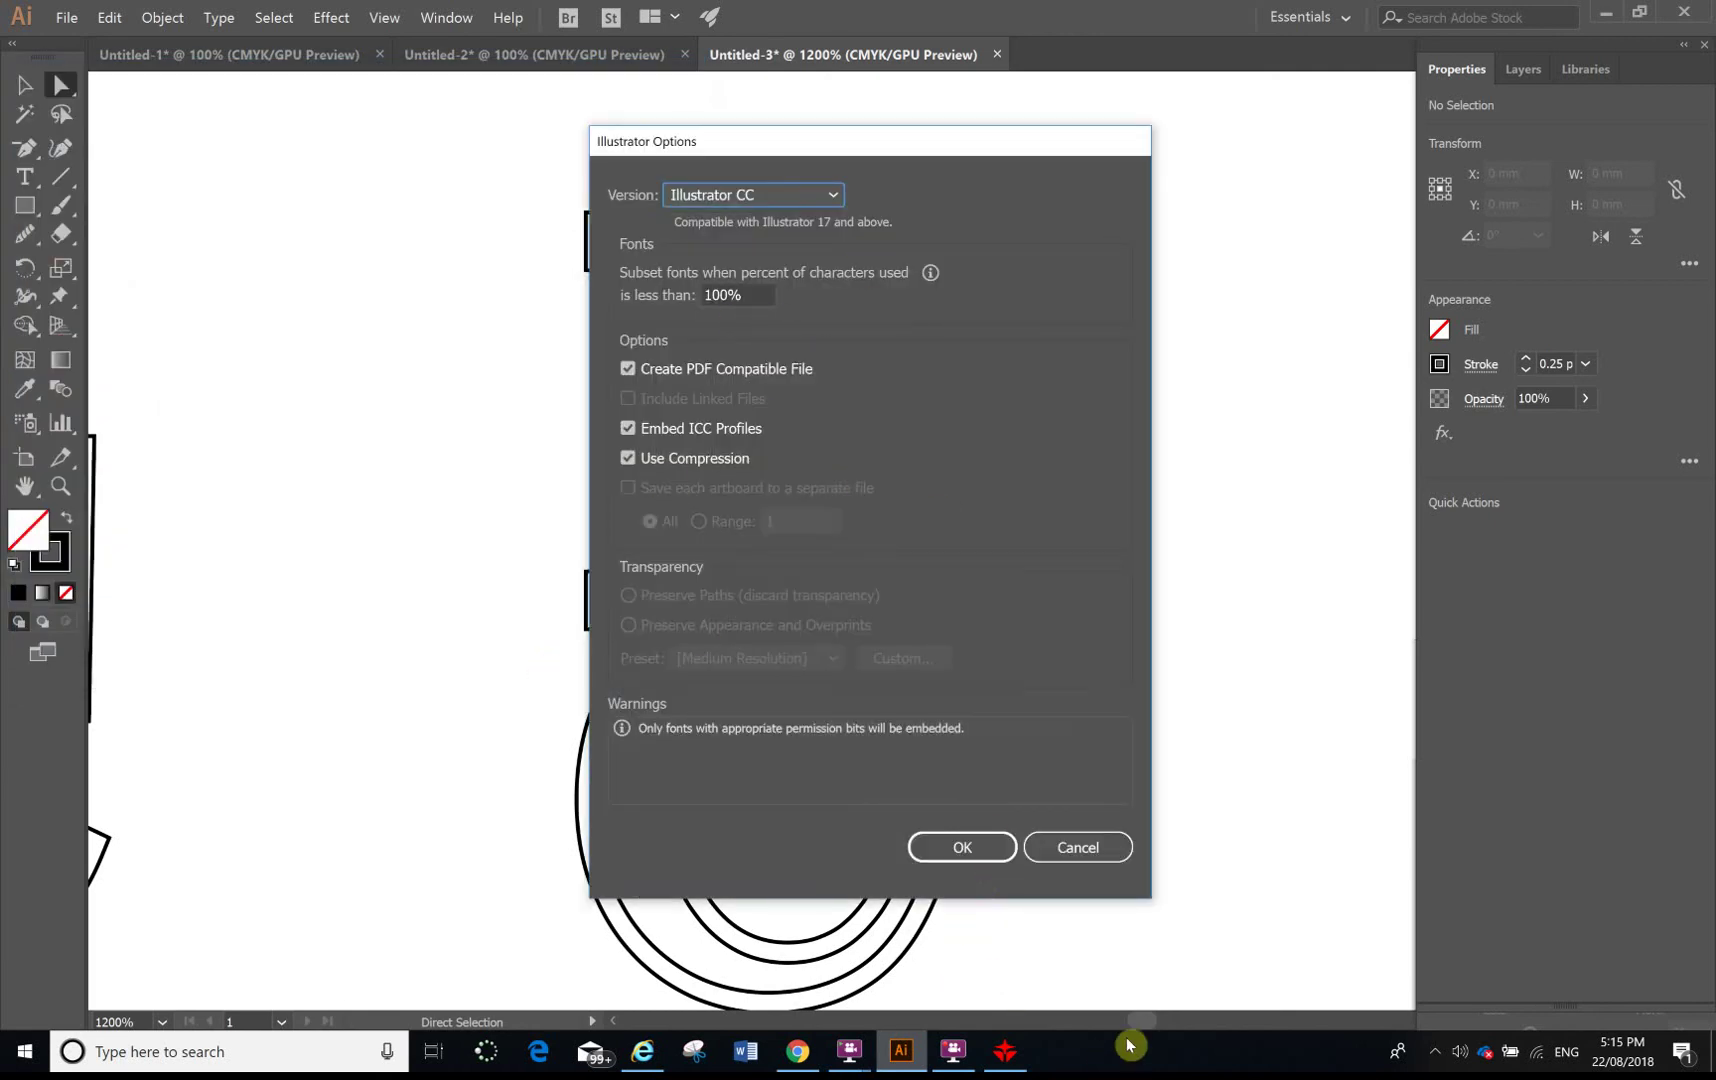
pyautogui.click(1000, 849)
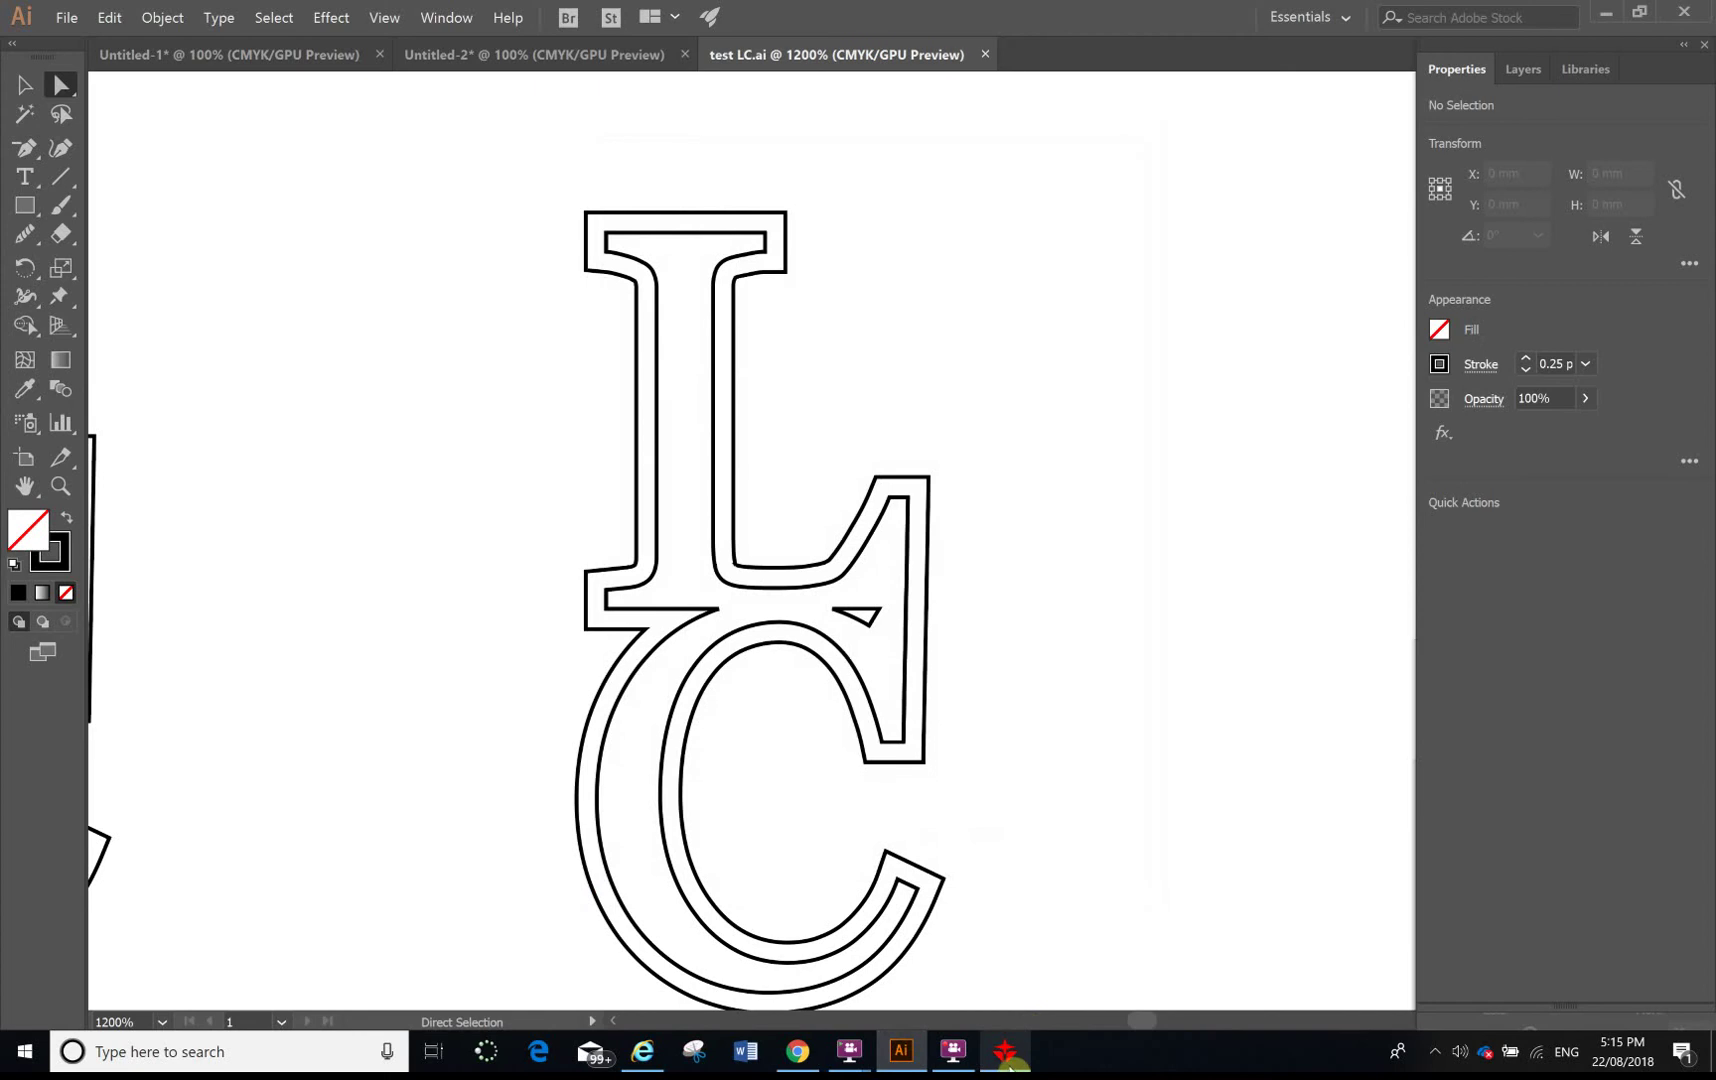
# Import the test LC file from the Desktop into RDWorks.
pyautogui.click(1005, 1051)
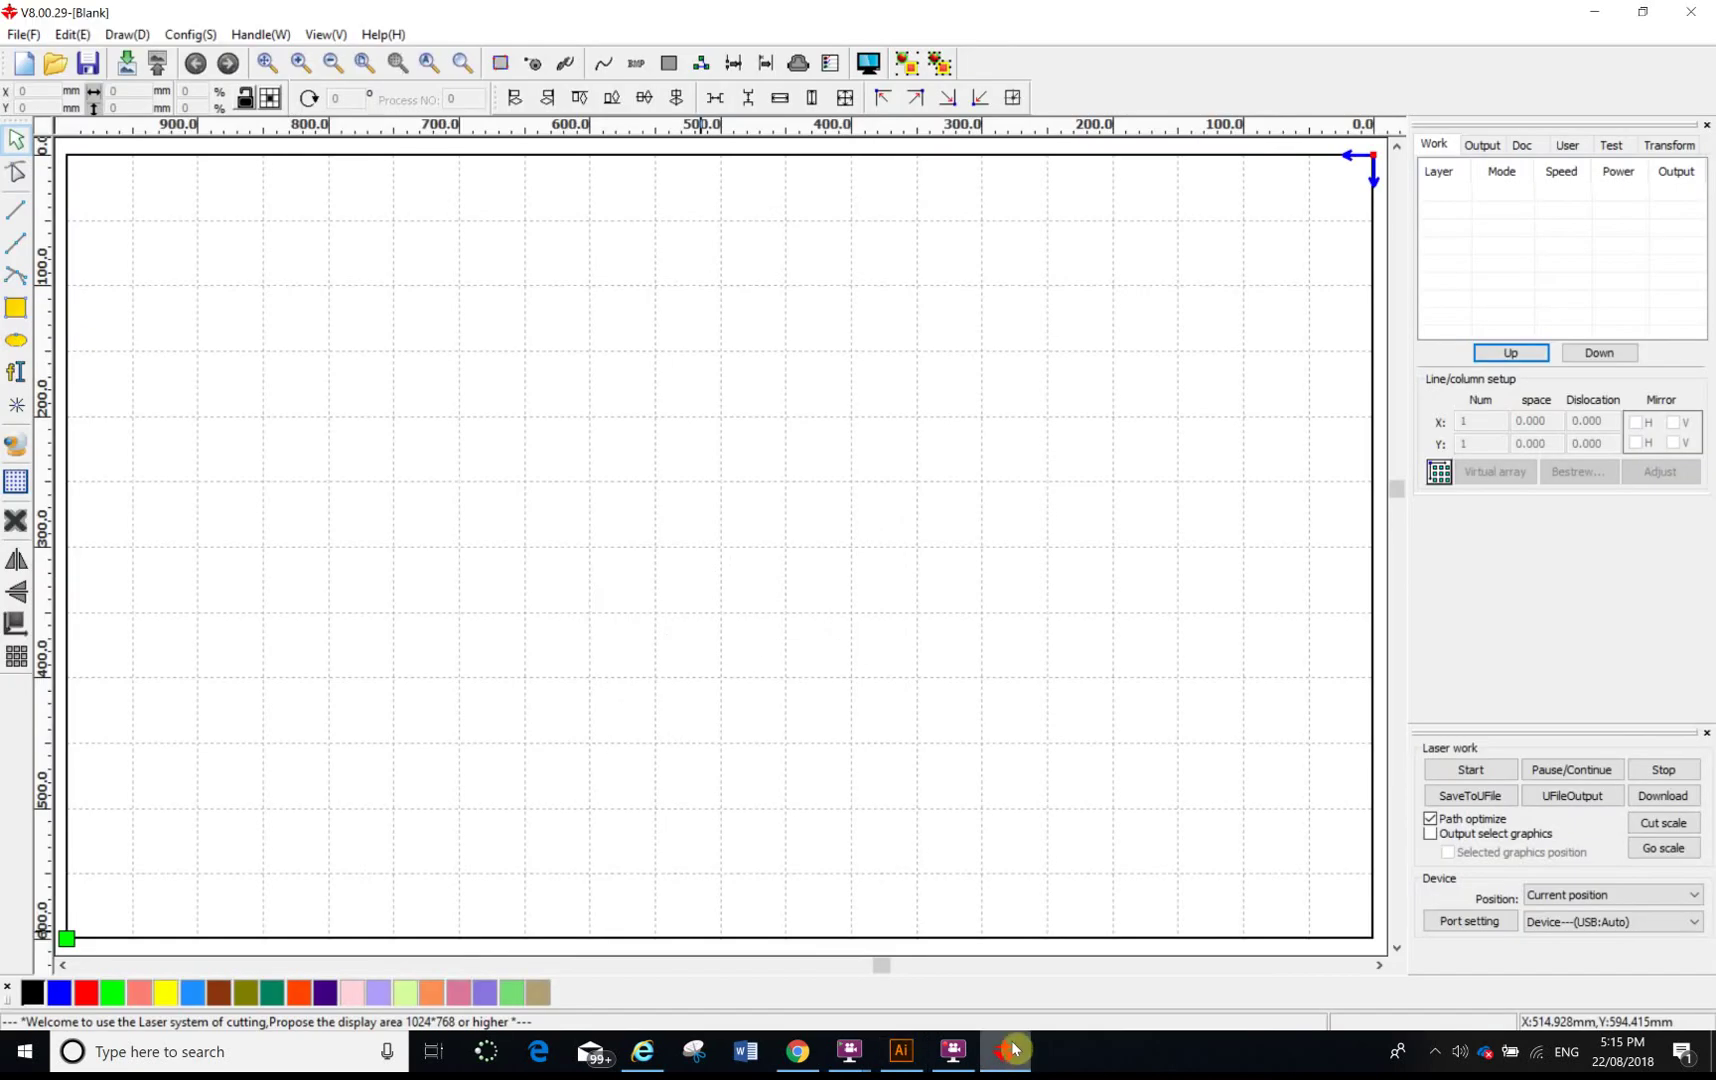
pyautogui.click(128, 64)
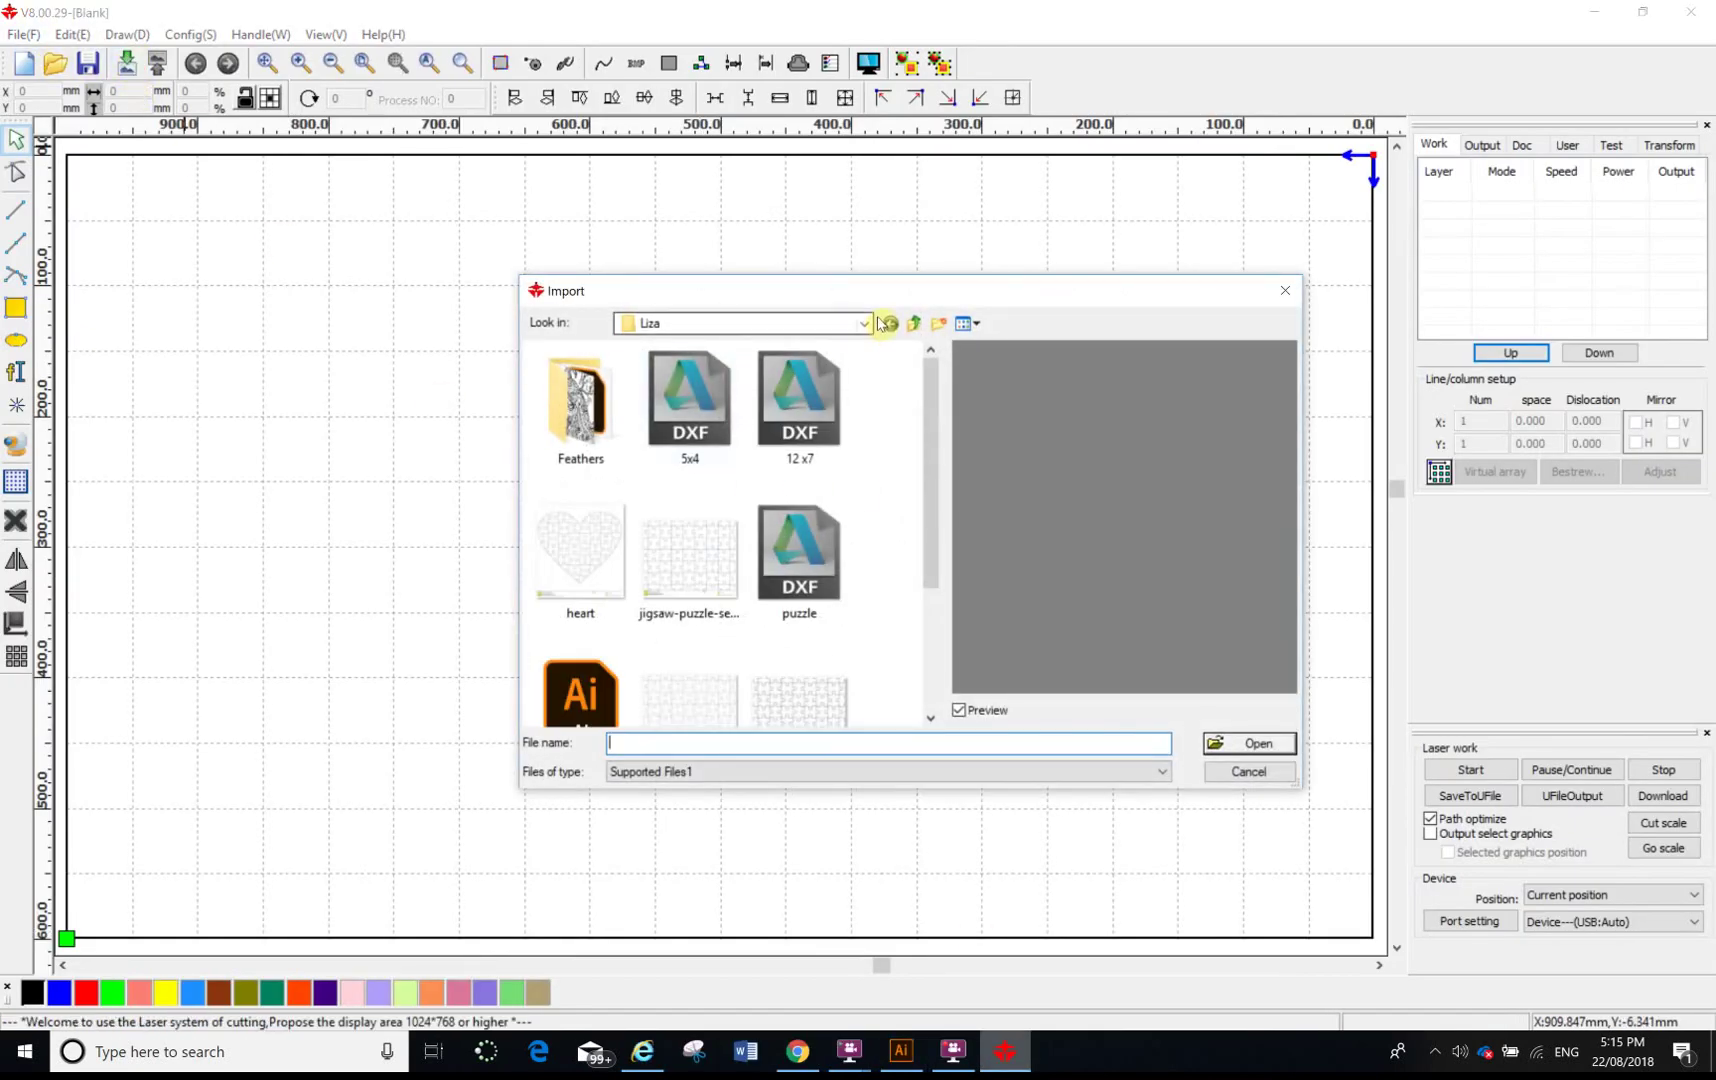
pyautogui.click(795, 323)
pyautogui.click(795, 341)
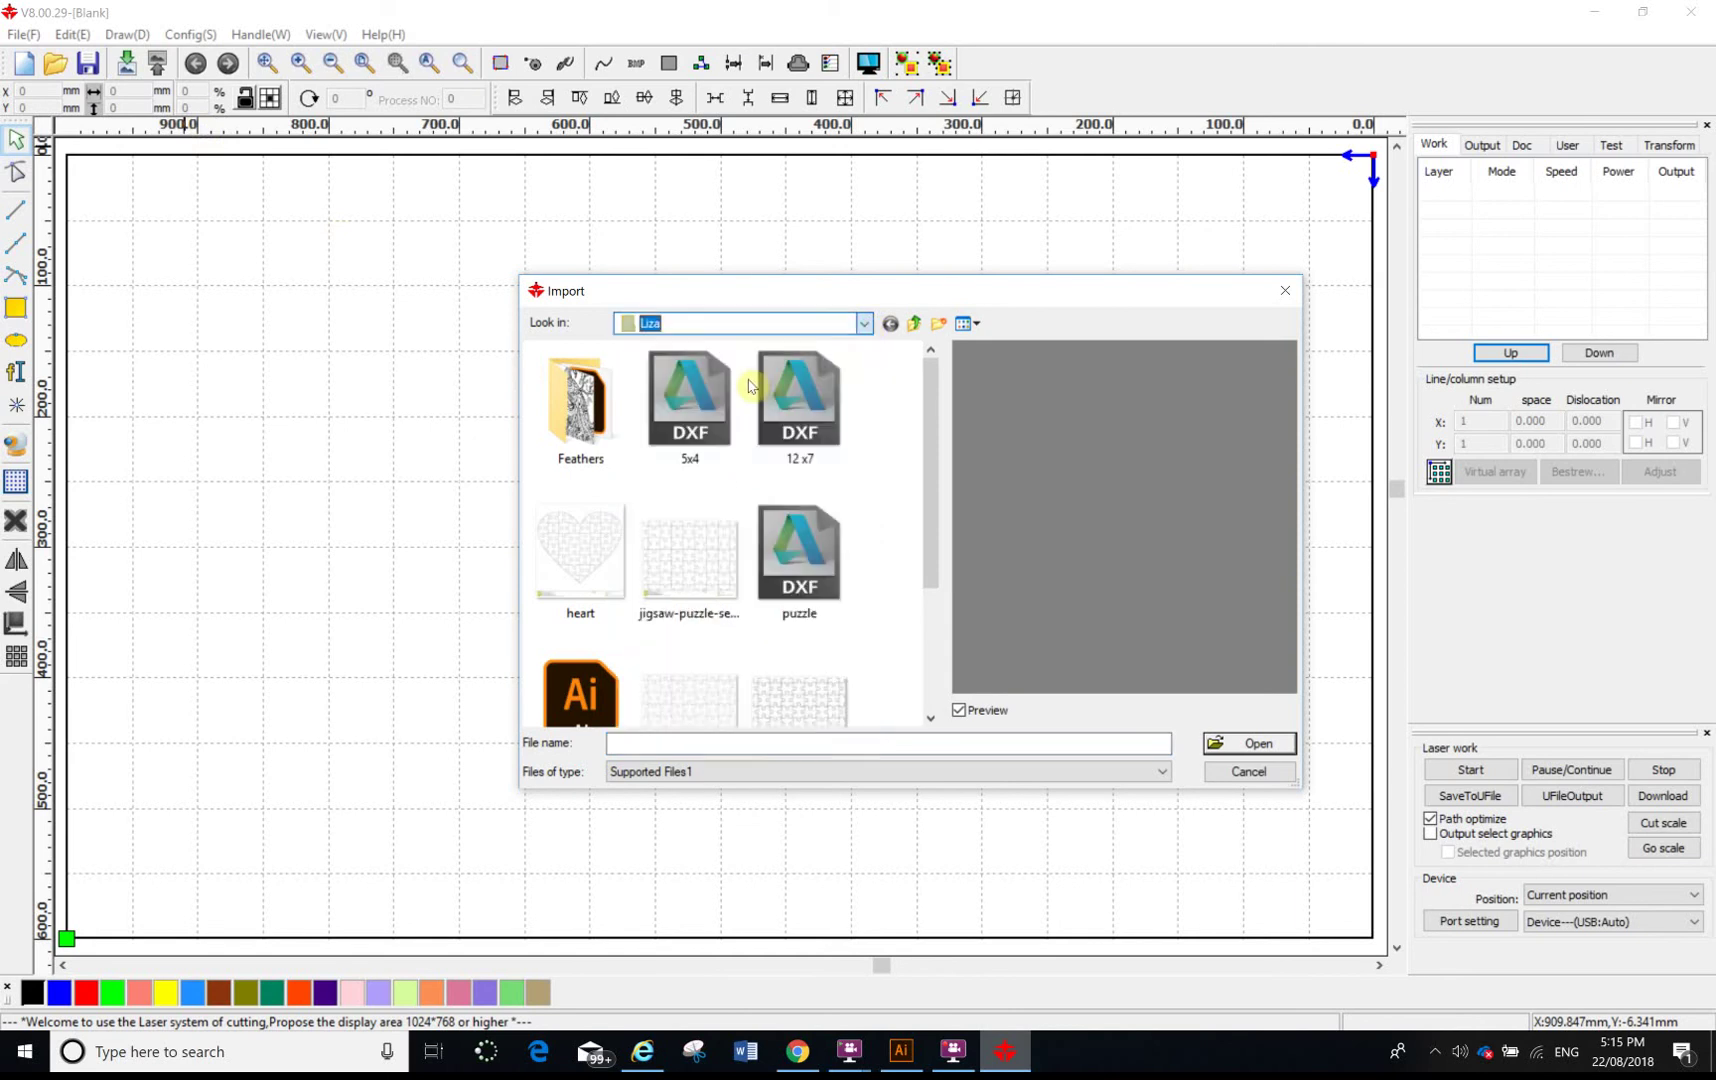
pyautogui.click(863, 323)
pyautogui.click(660, 344)
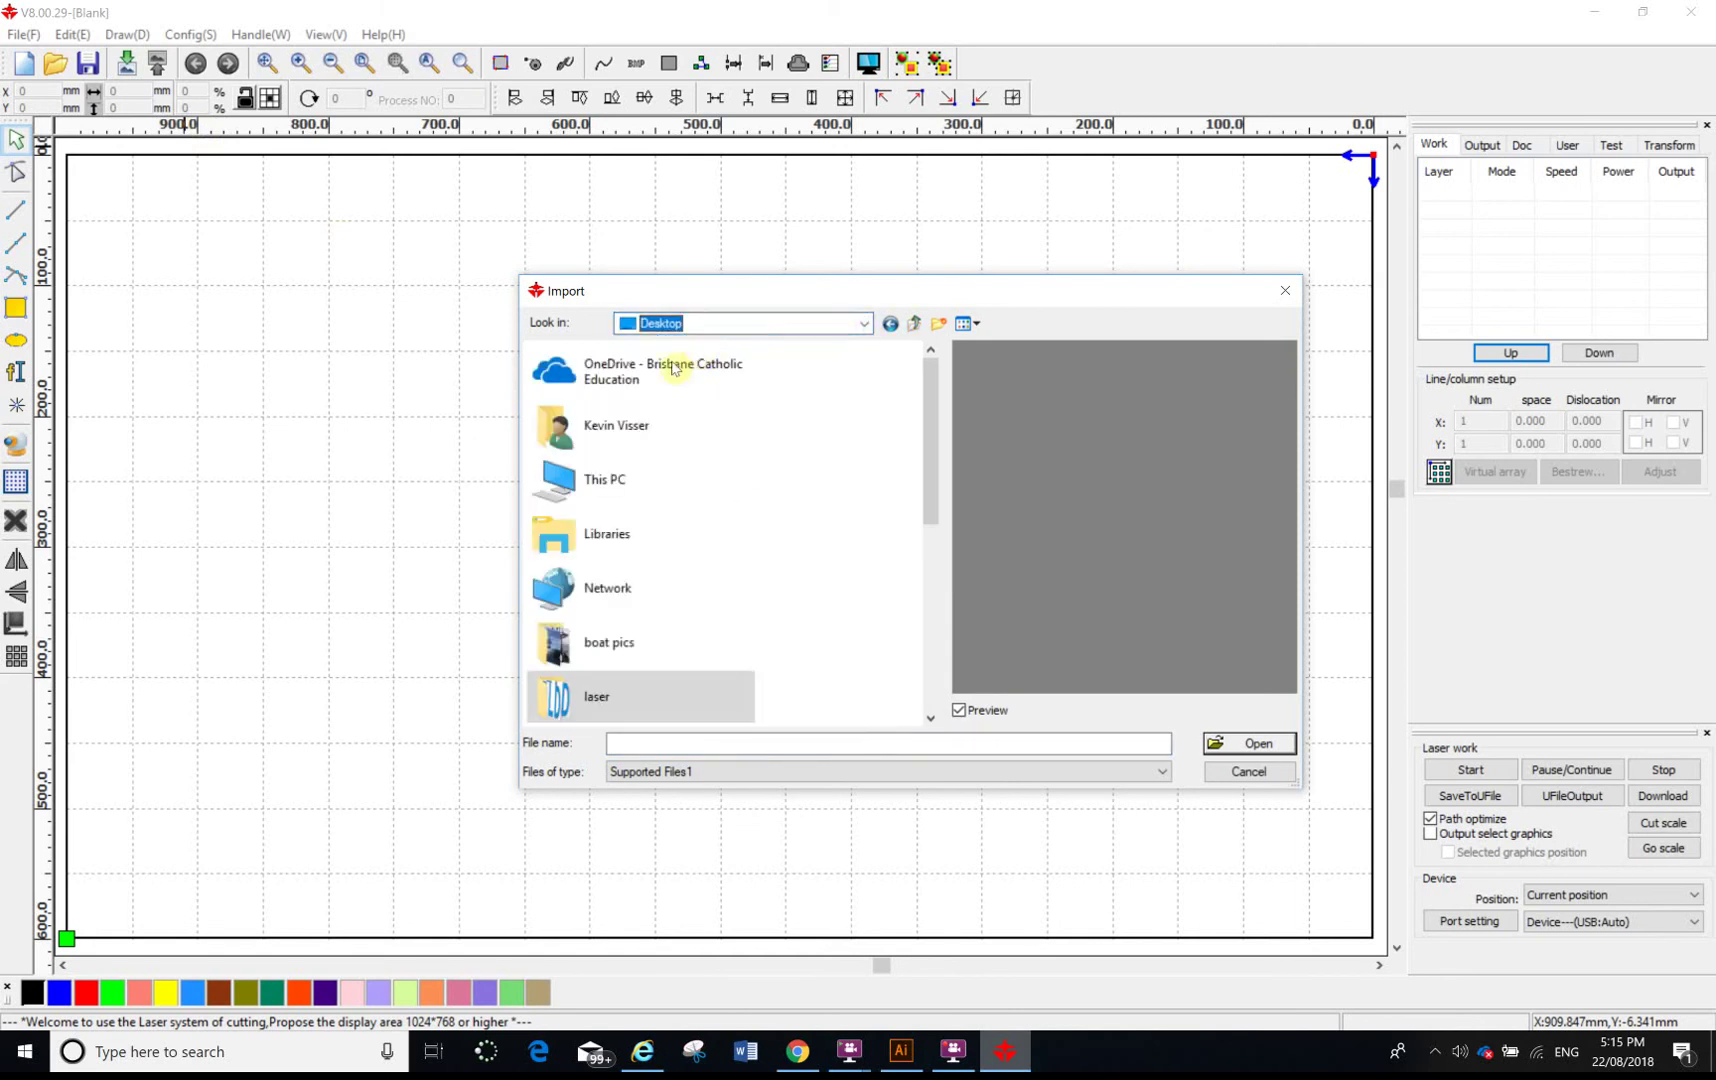
pyautogui.moveTo(928, 460); pyautogui.dragTo(928, 684)
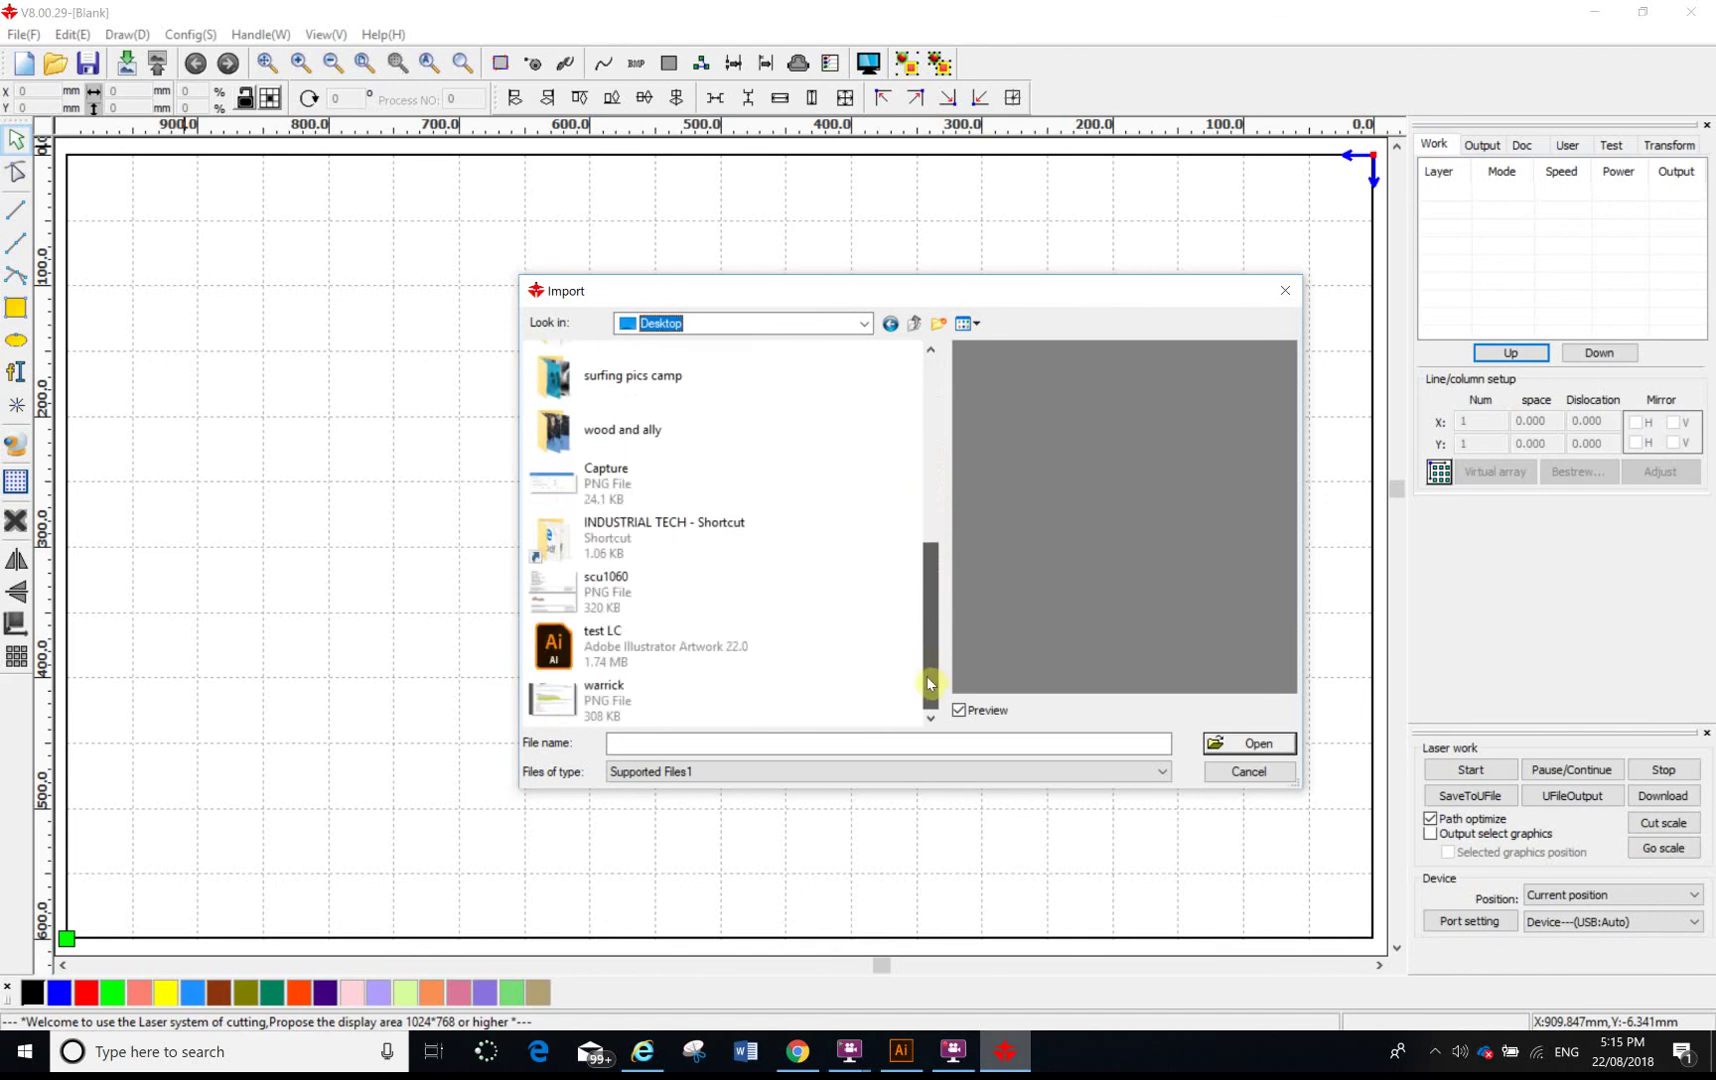
pyautogui.doubleClick(601, 643)
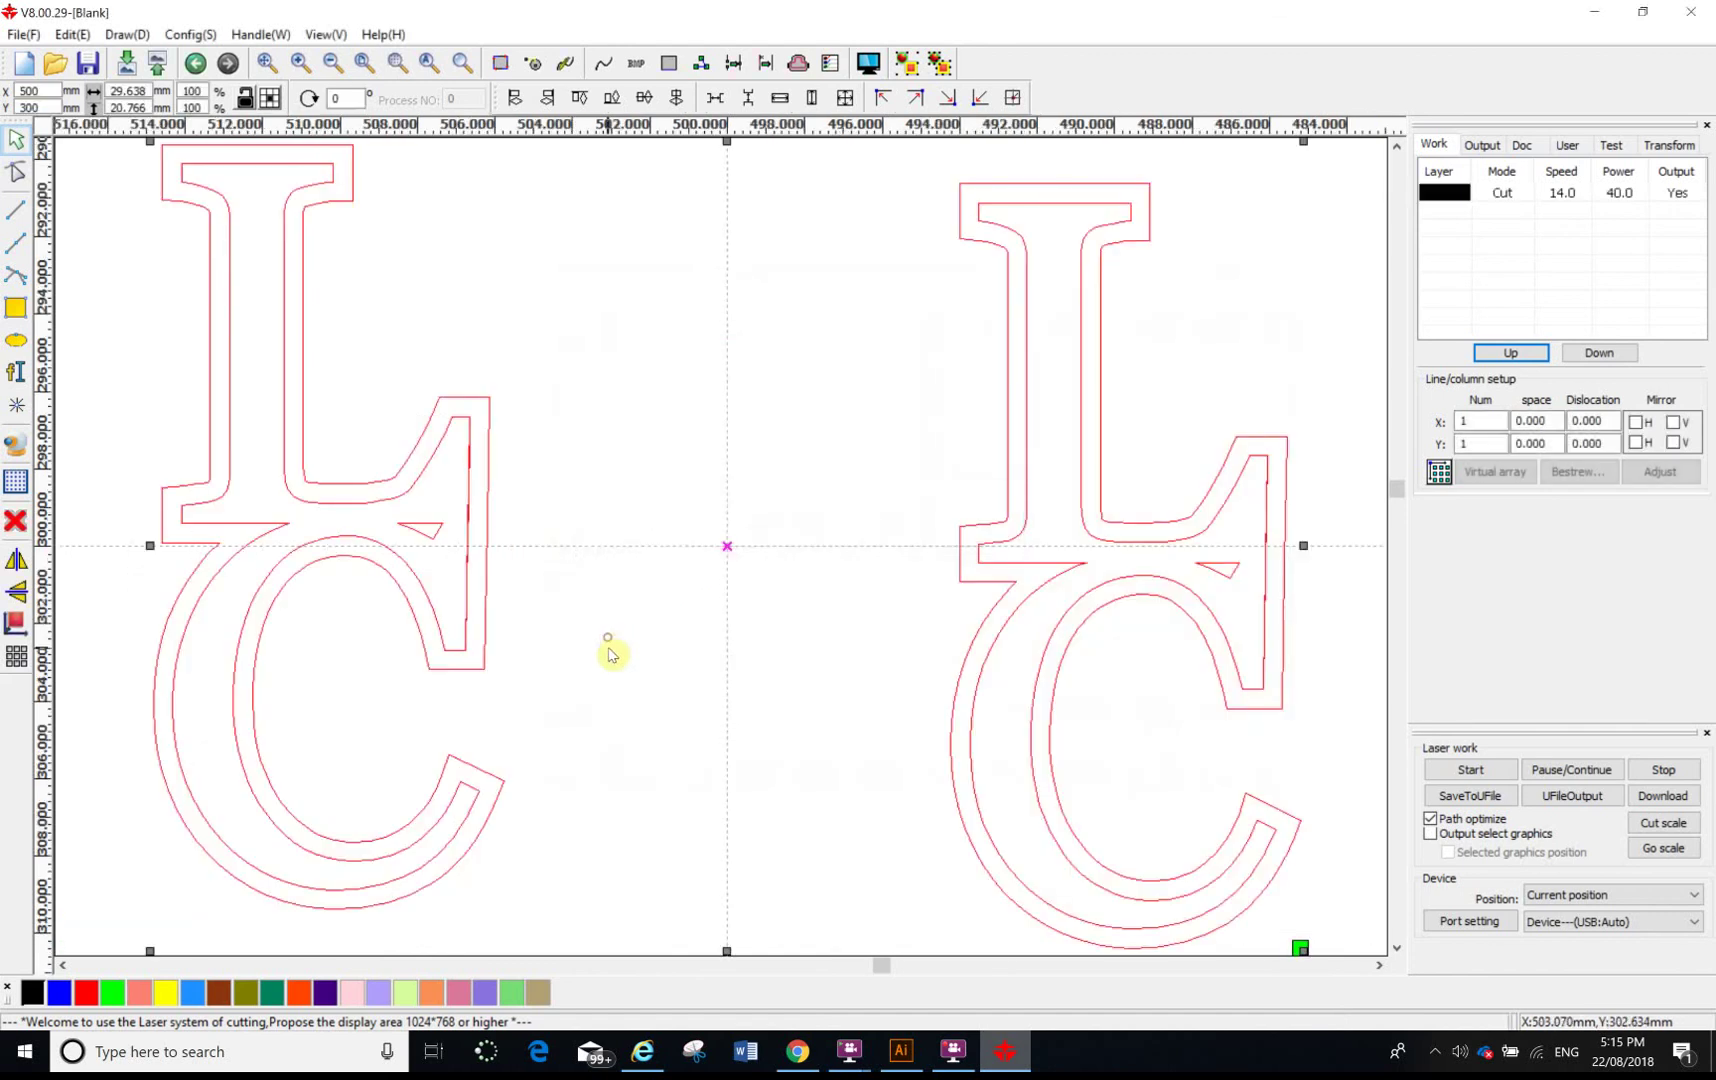
# Delete the duplicate right-hand LC copy and select the remaining outer offset outline.
pyautogui.scroll(-3, 618, 592)
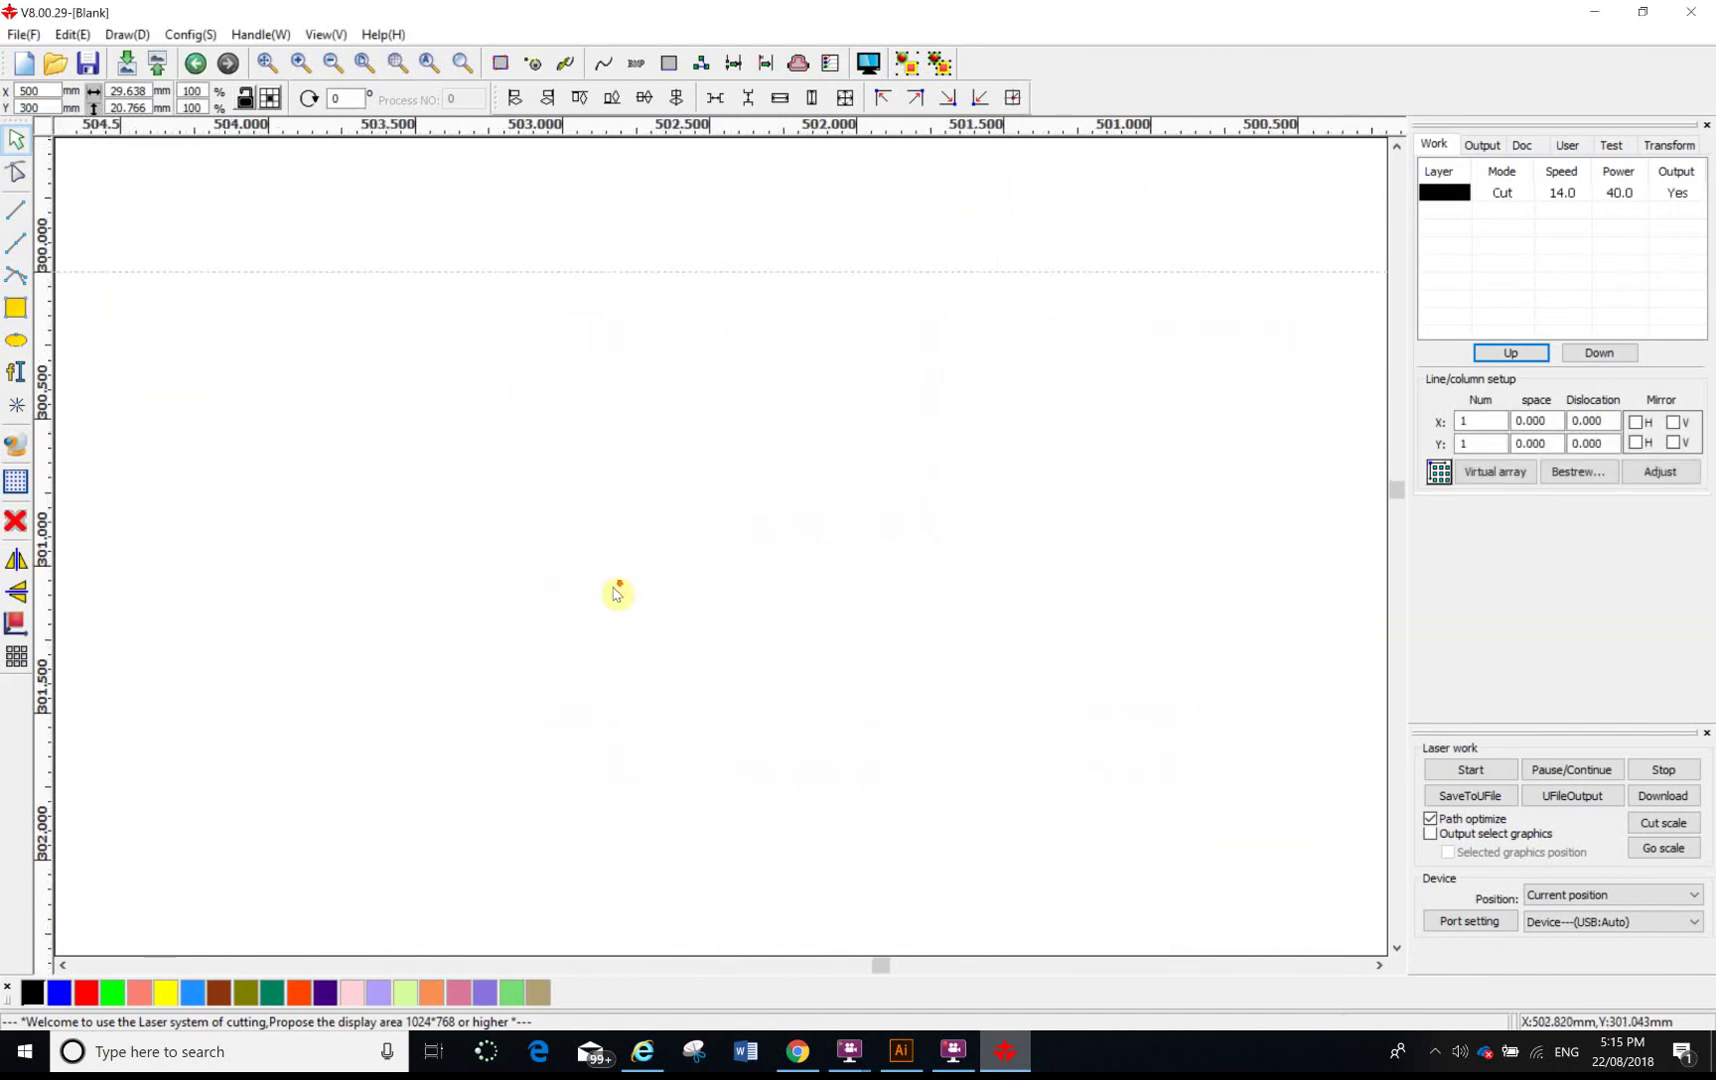
pyautogui.click(750, 413)
pyautogui.moveTo(818, 377); pyautogui.dragTo(672, 760)
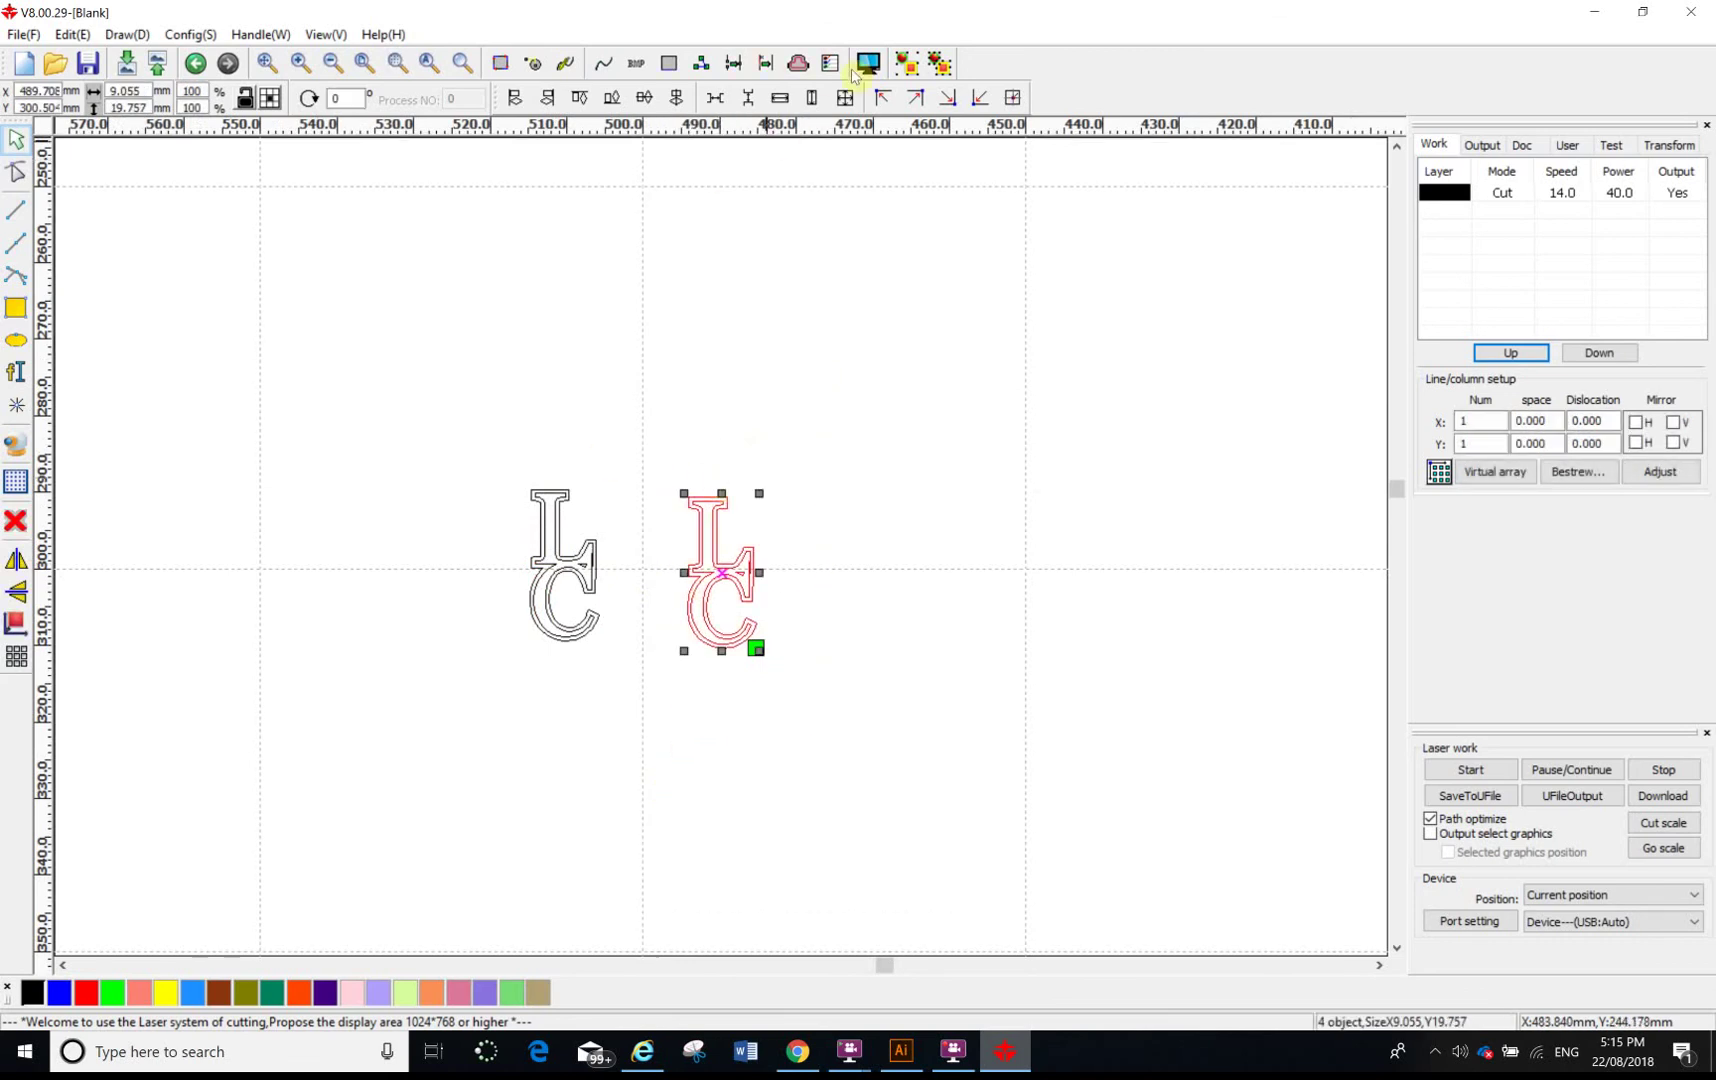
pyautogui.click(22, 524)
pyautogui.scroll(4, 594, 613)
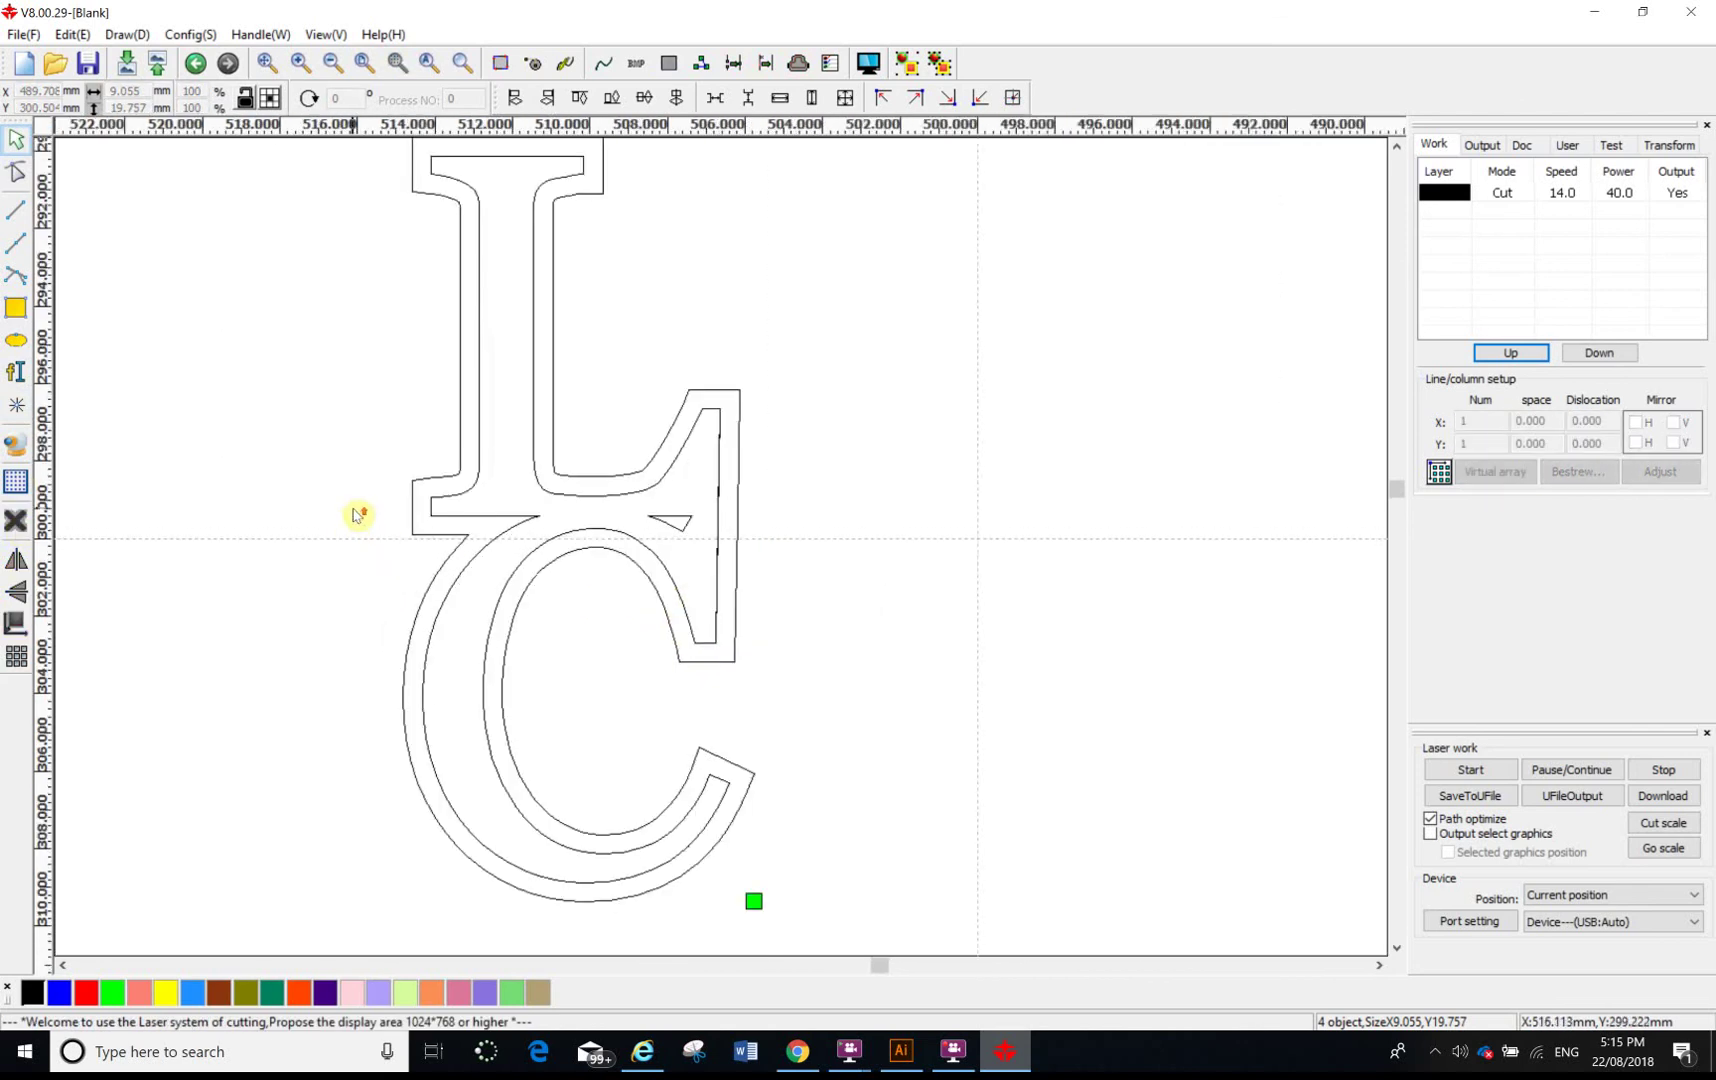
pyautogui.scroll(-1, 356, 509)
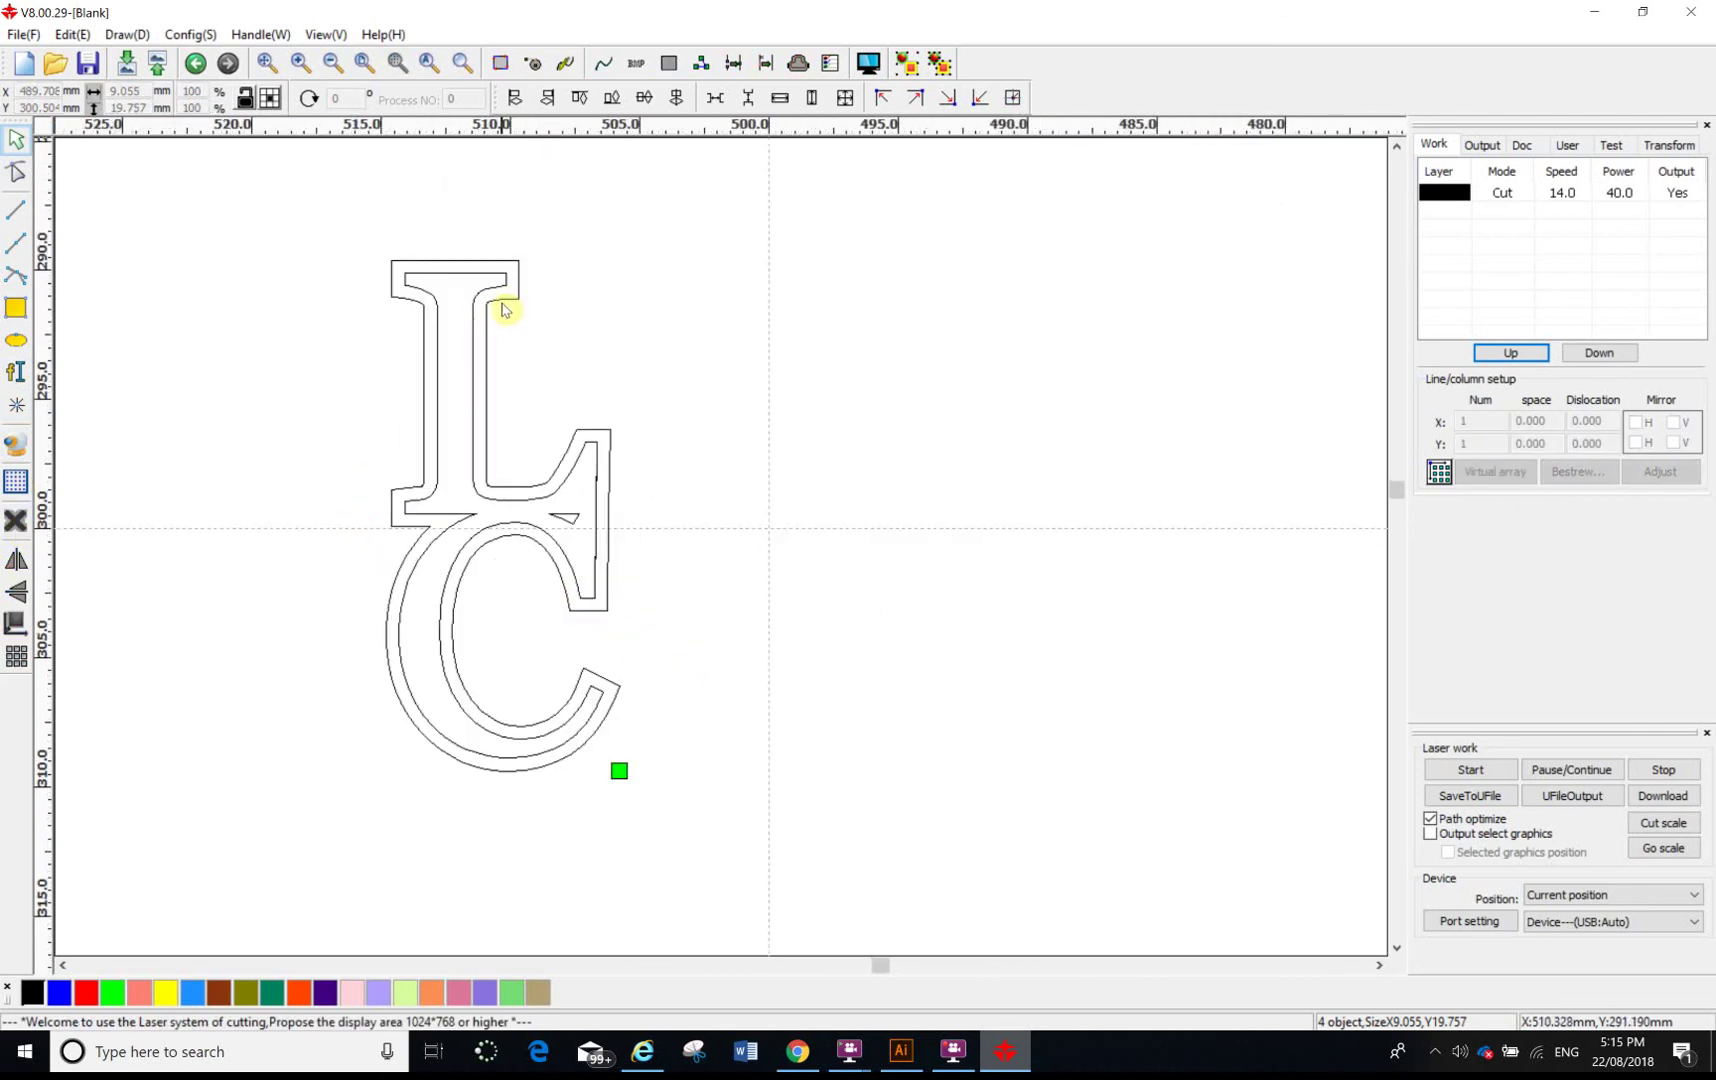
pyautogui.click(504, 308)
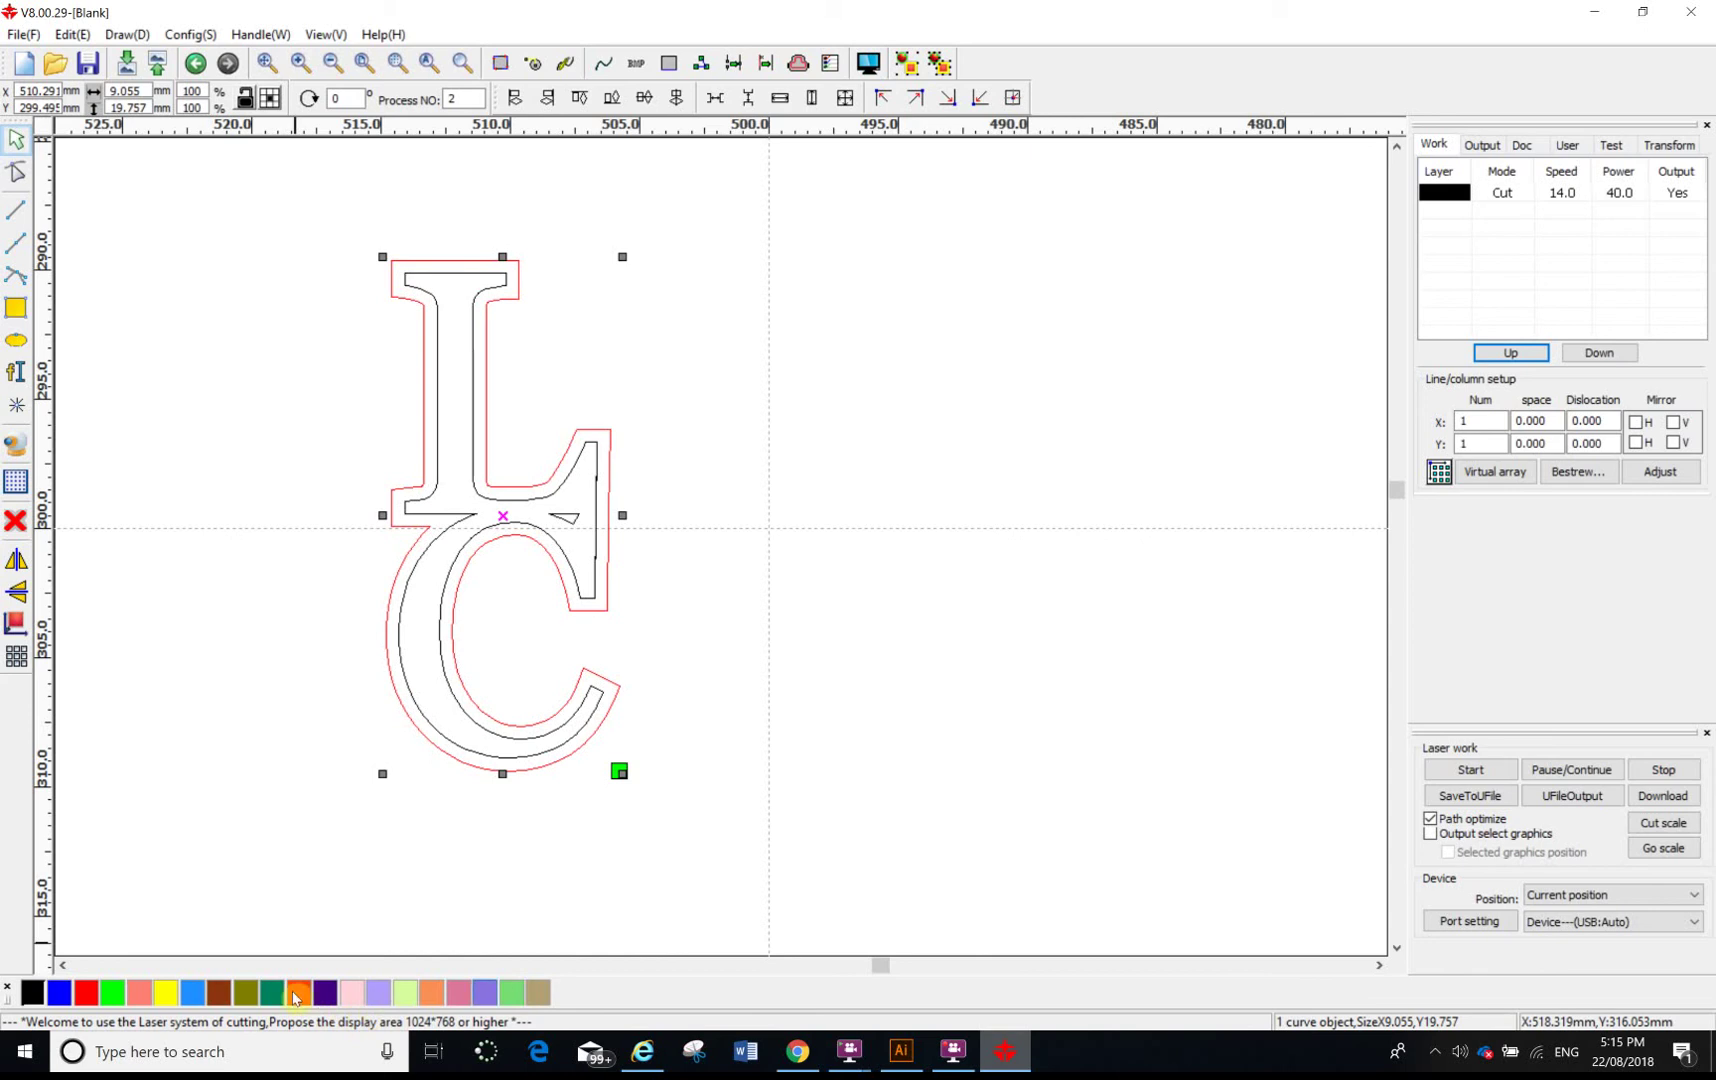
# Put the offset outline on green Cut (100/30) and the letters and L–C piece on blue Scan (500/20).
pyautogui.click(113, 993)
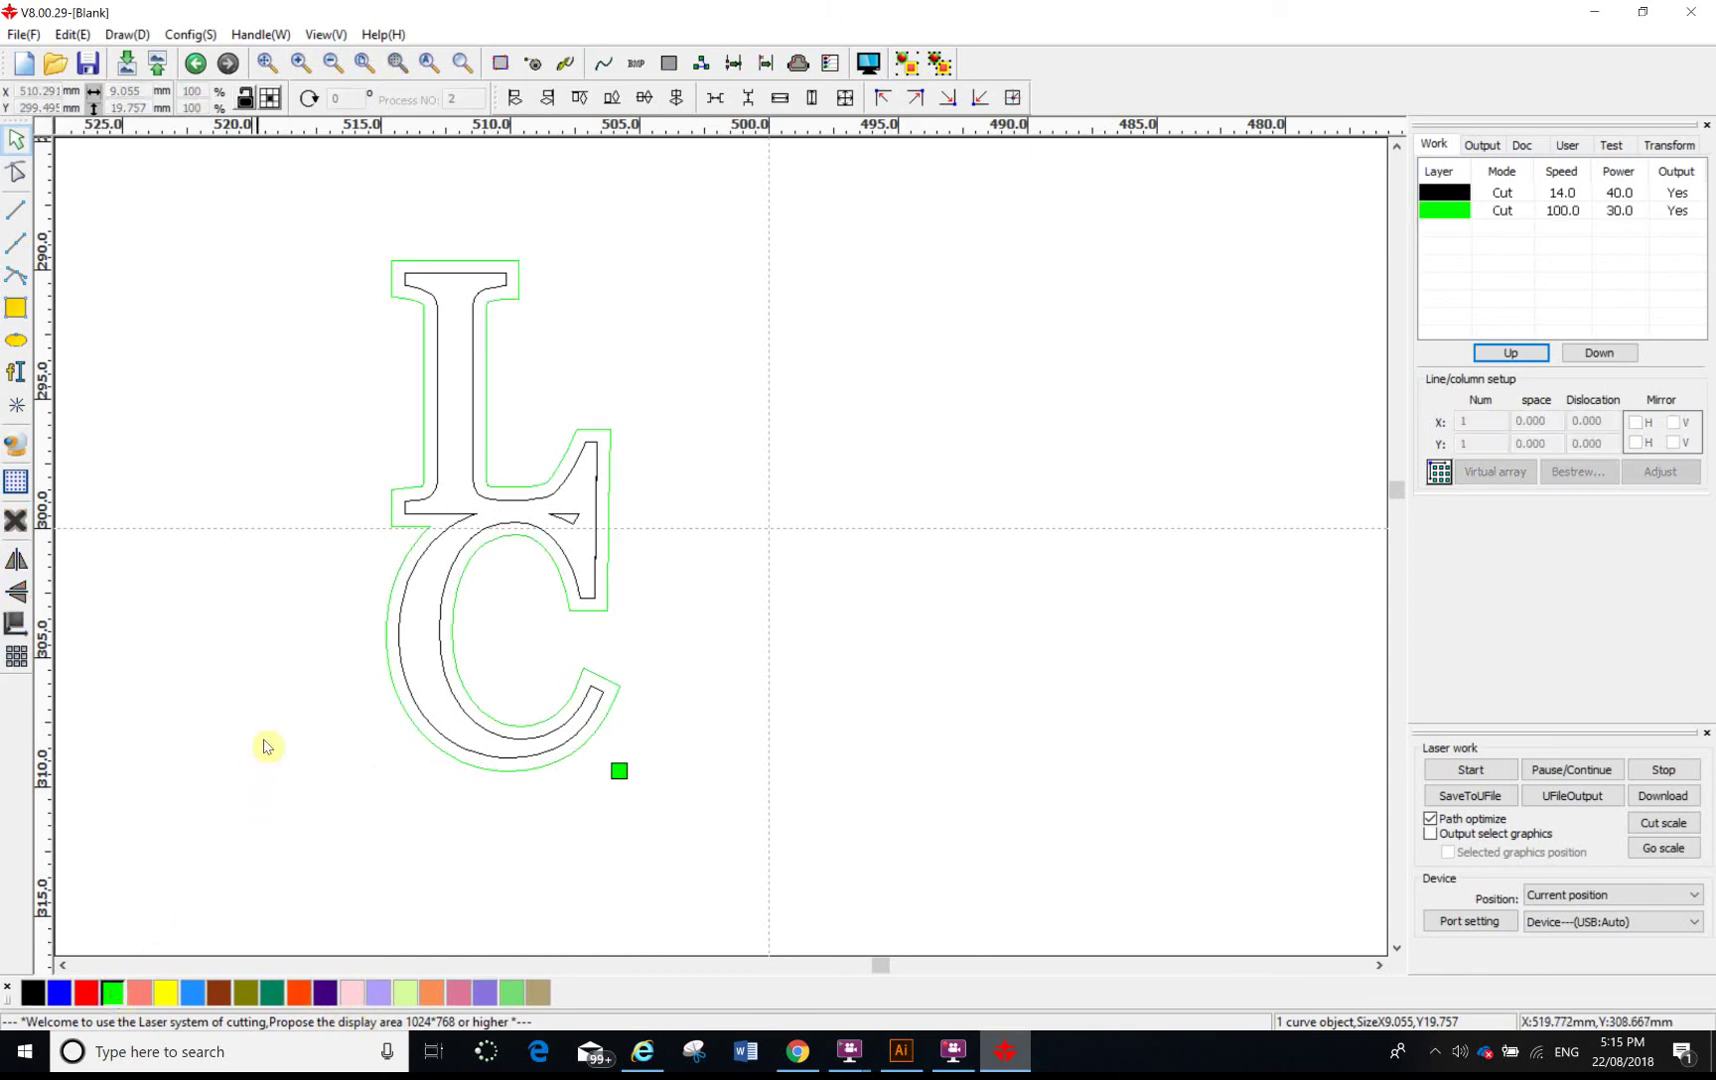
pyautogui.click(483, 531)
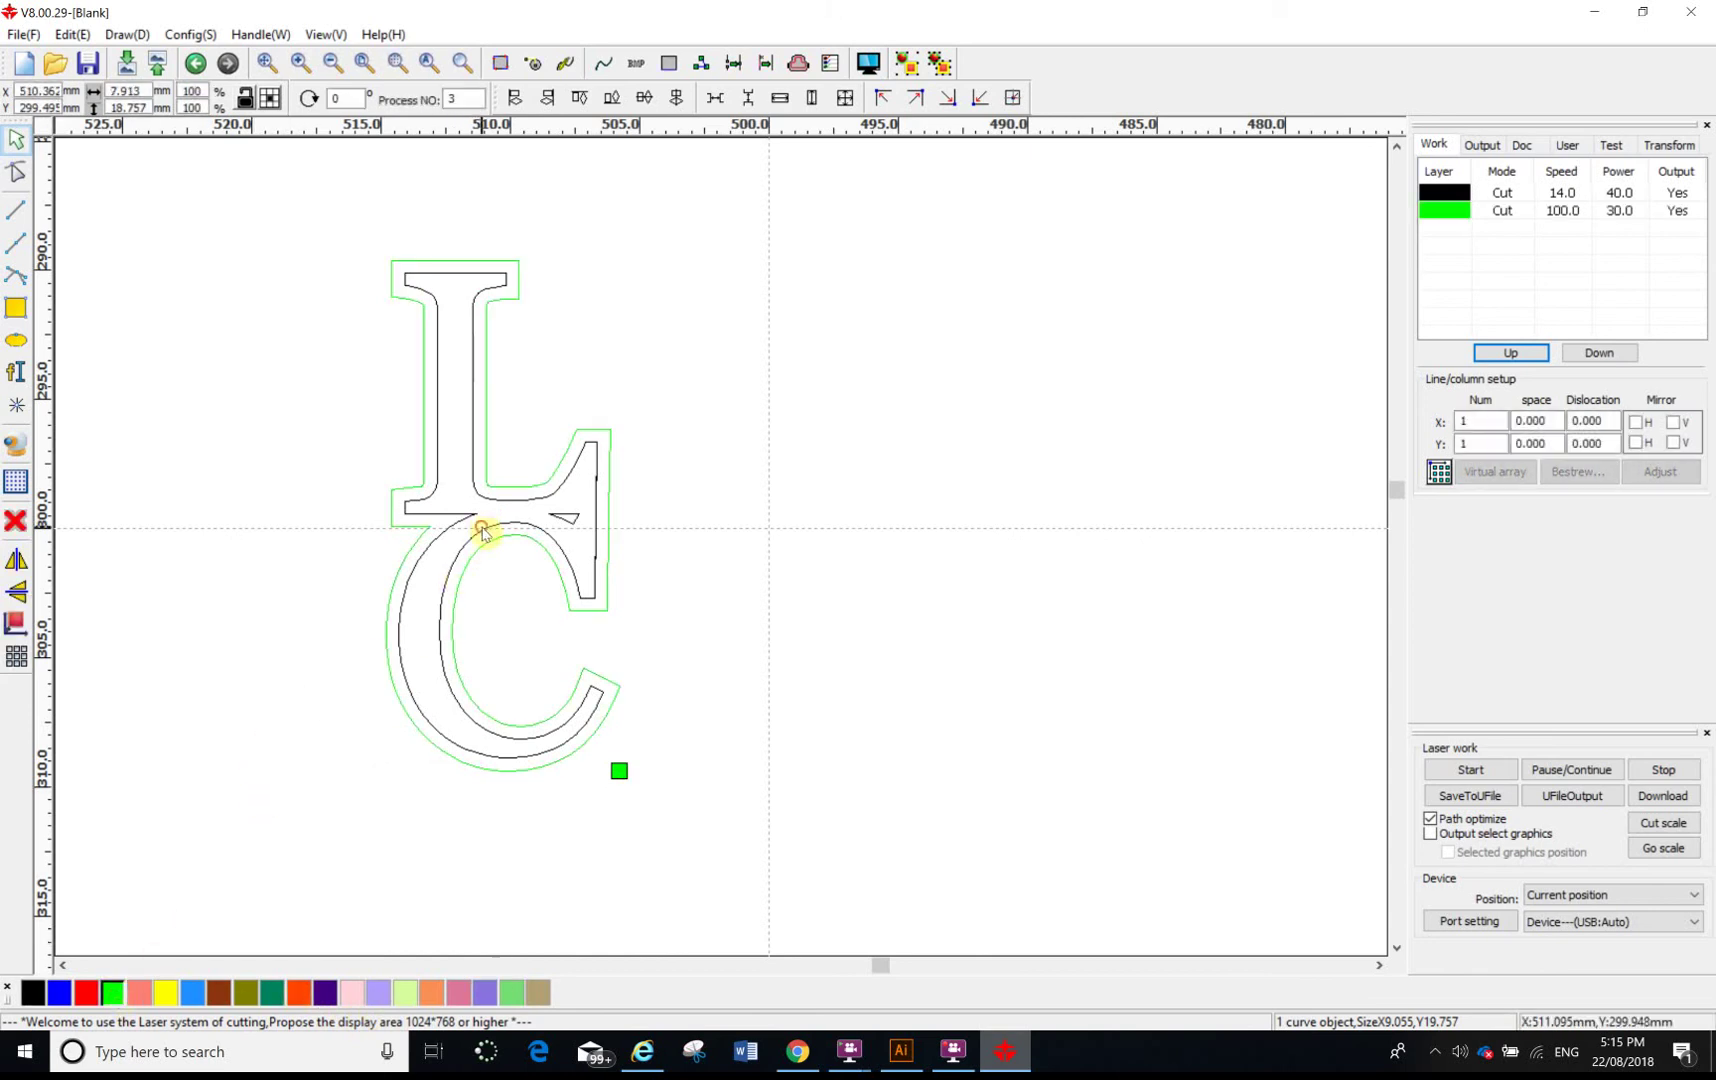
pyautogui.click(60, 998)
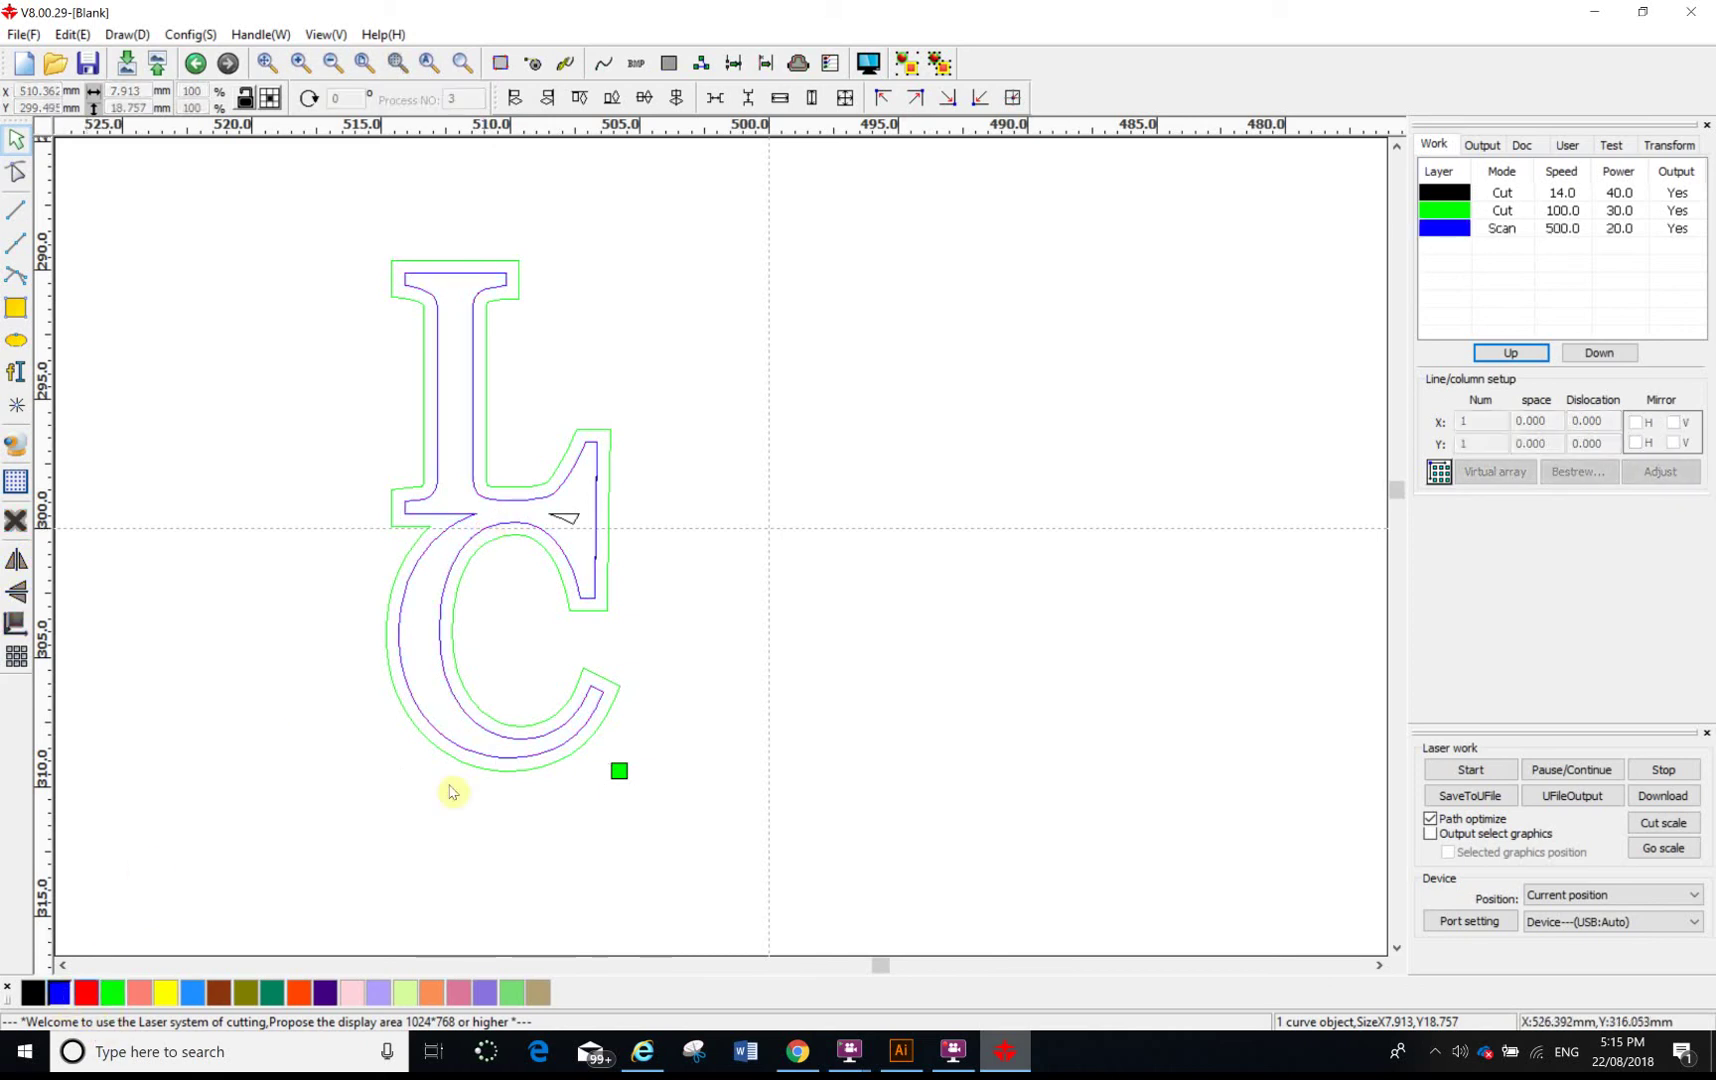
pyautogui.click(566, 520)
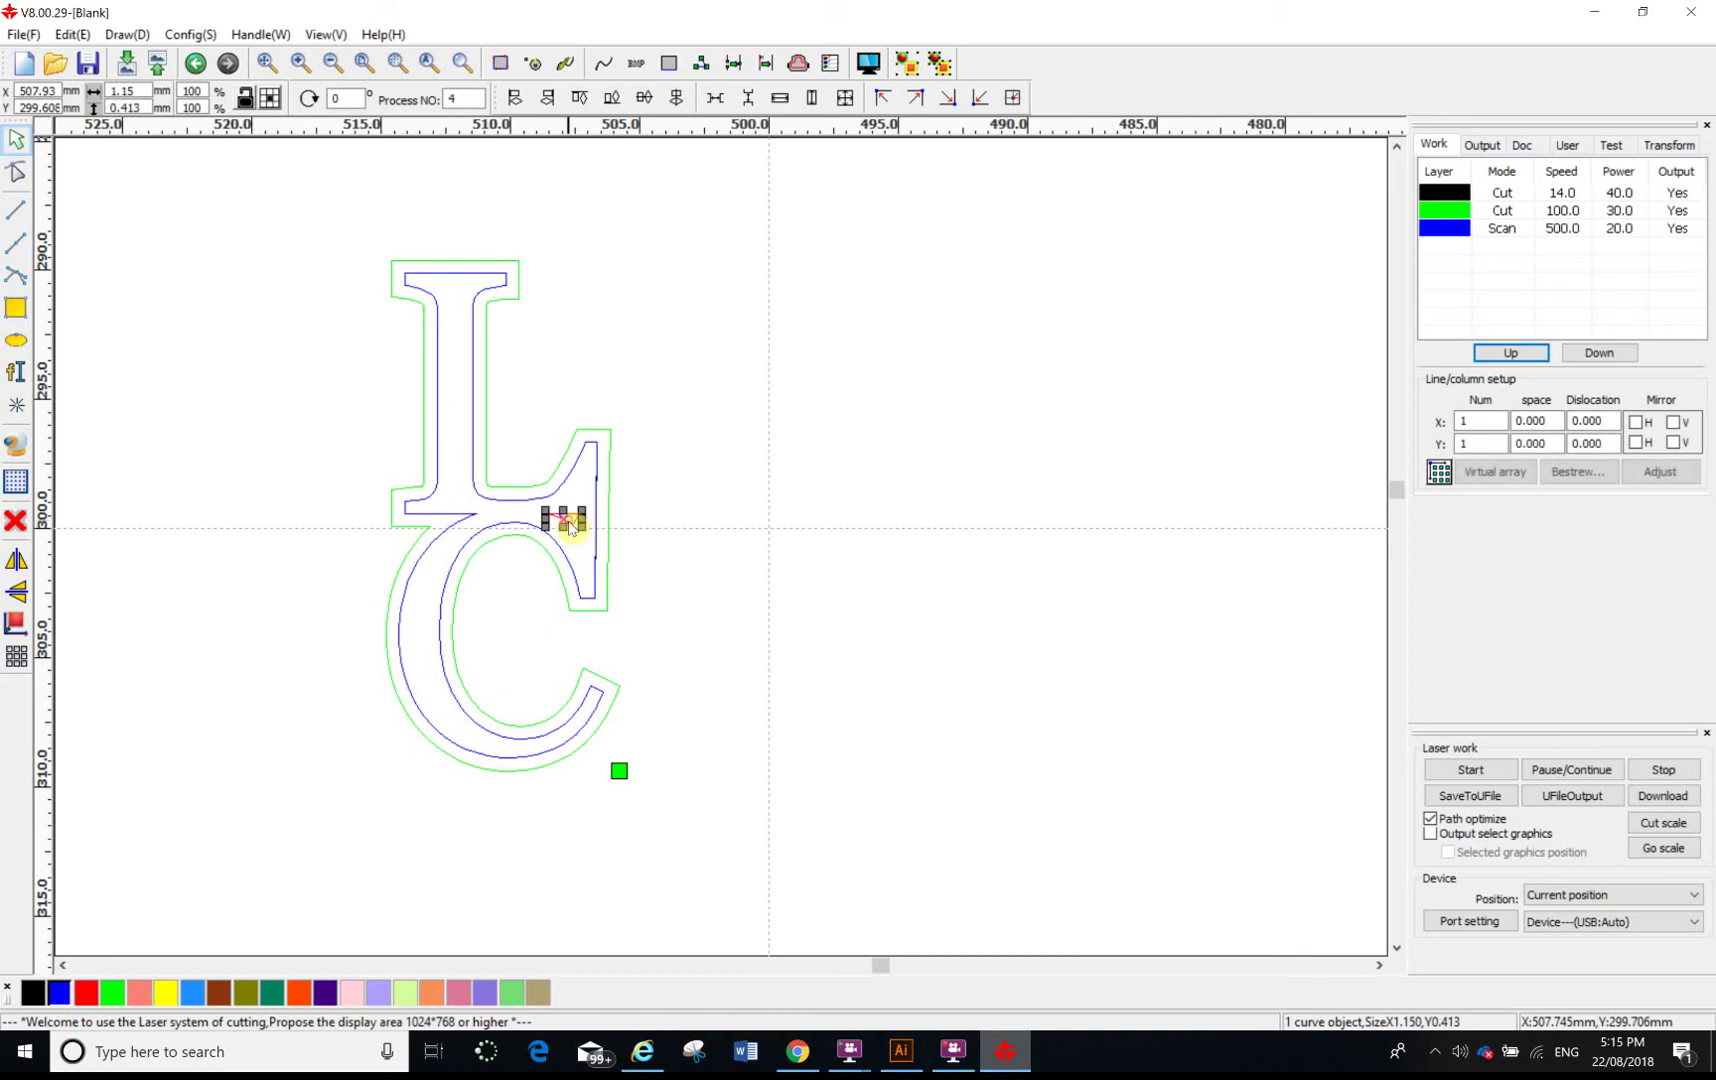
pyautogui.click(55, 992)
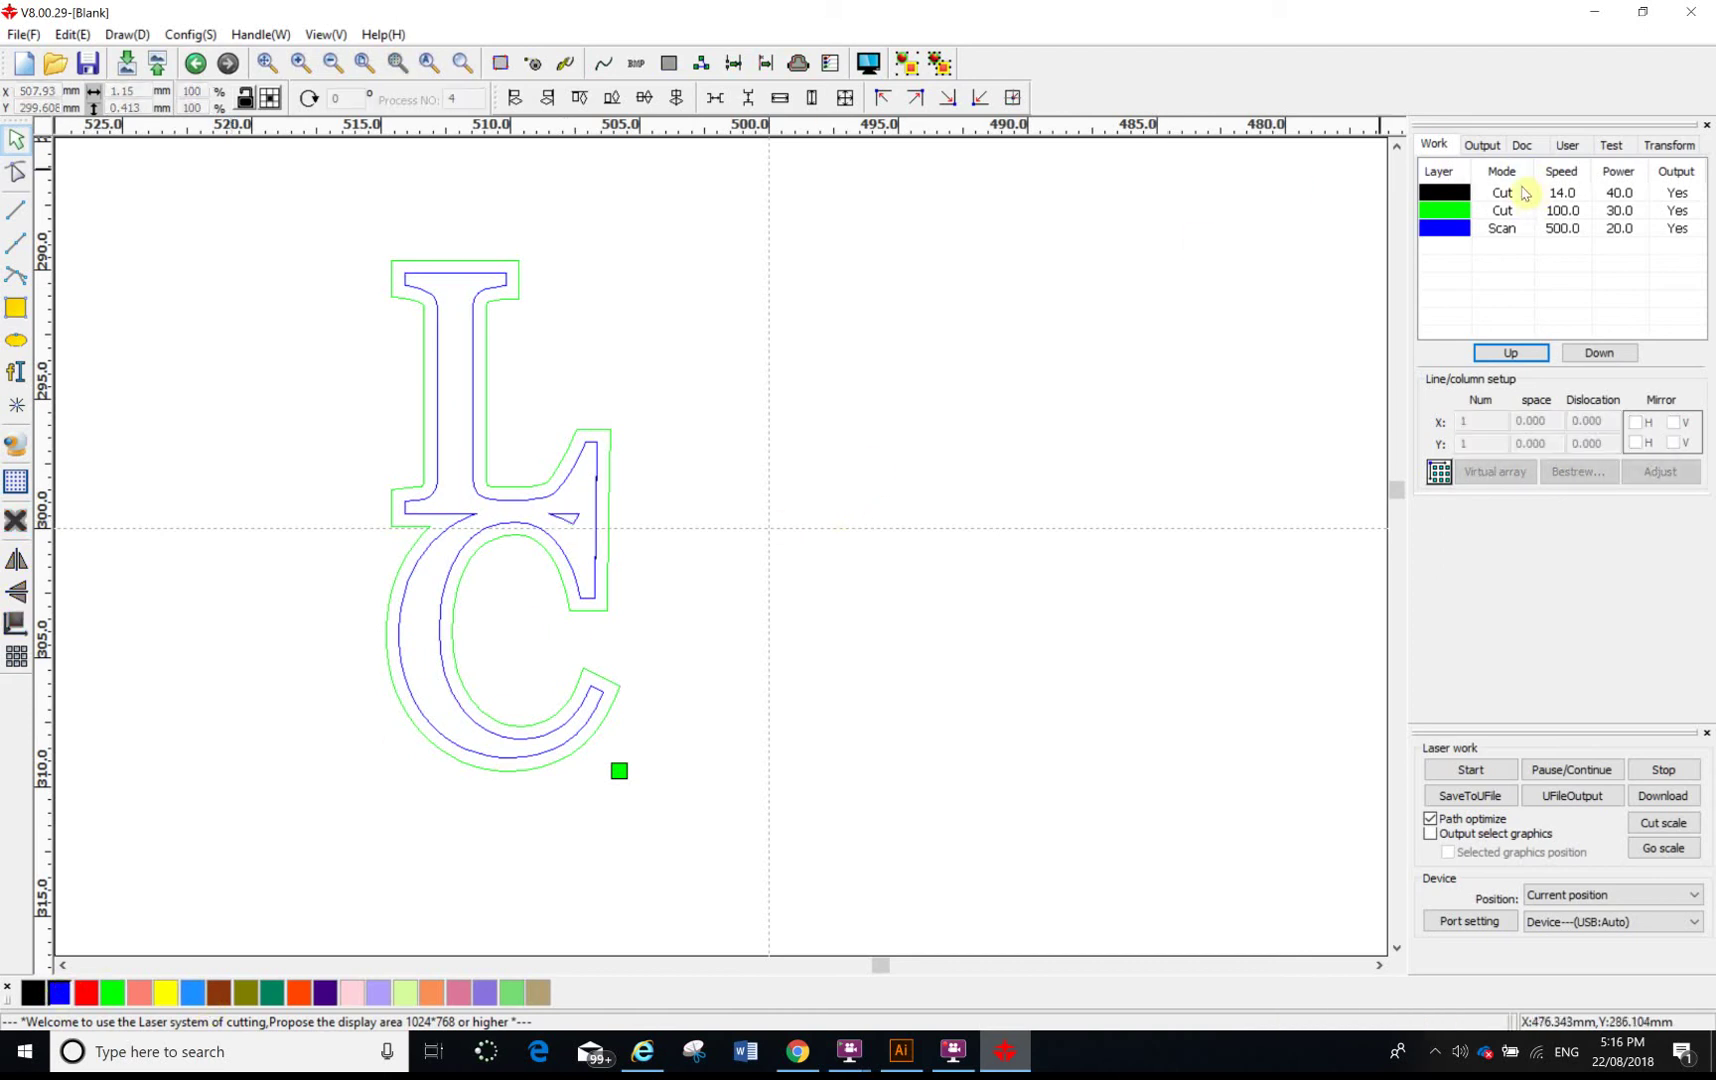
pyautogui.scroll(2, 678, 613)
pyautogui.scroll(-6, 678, 600)
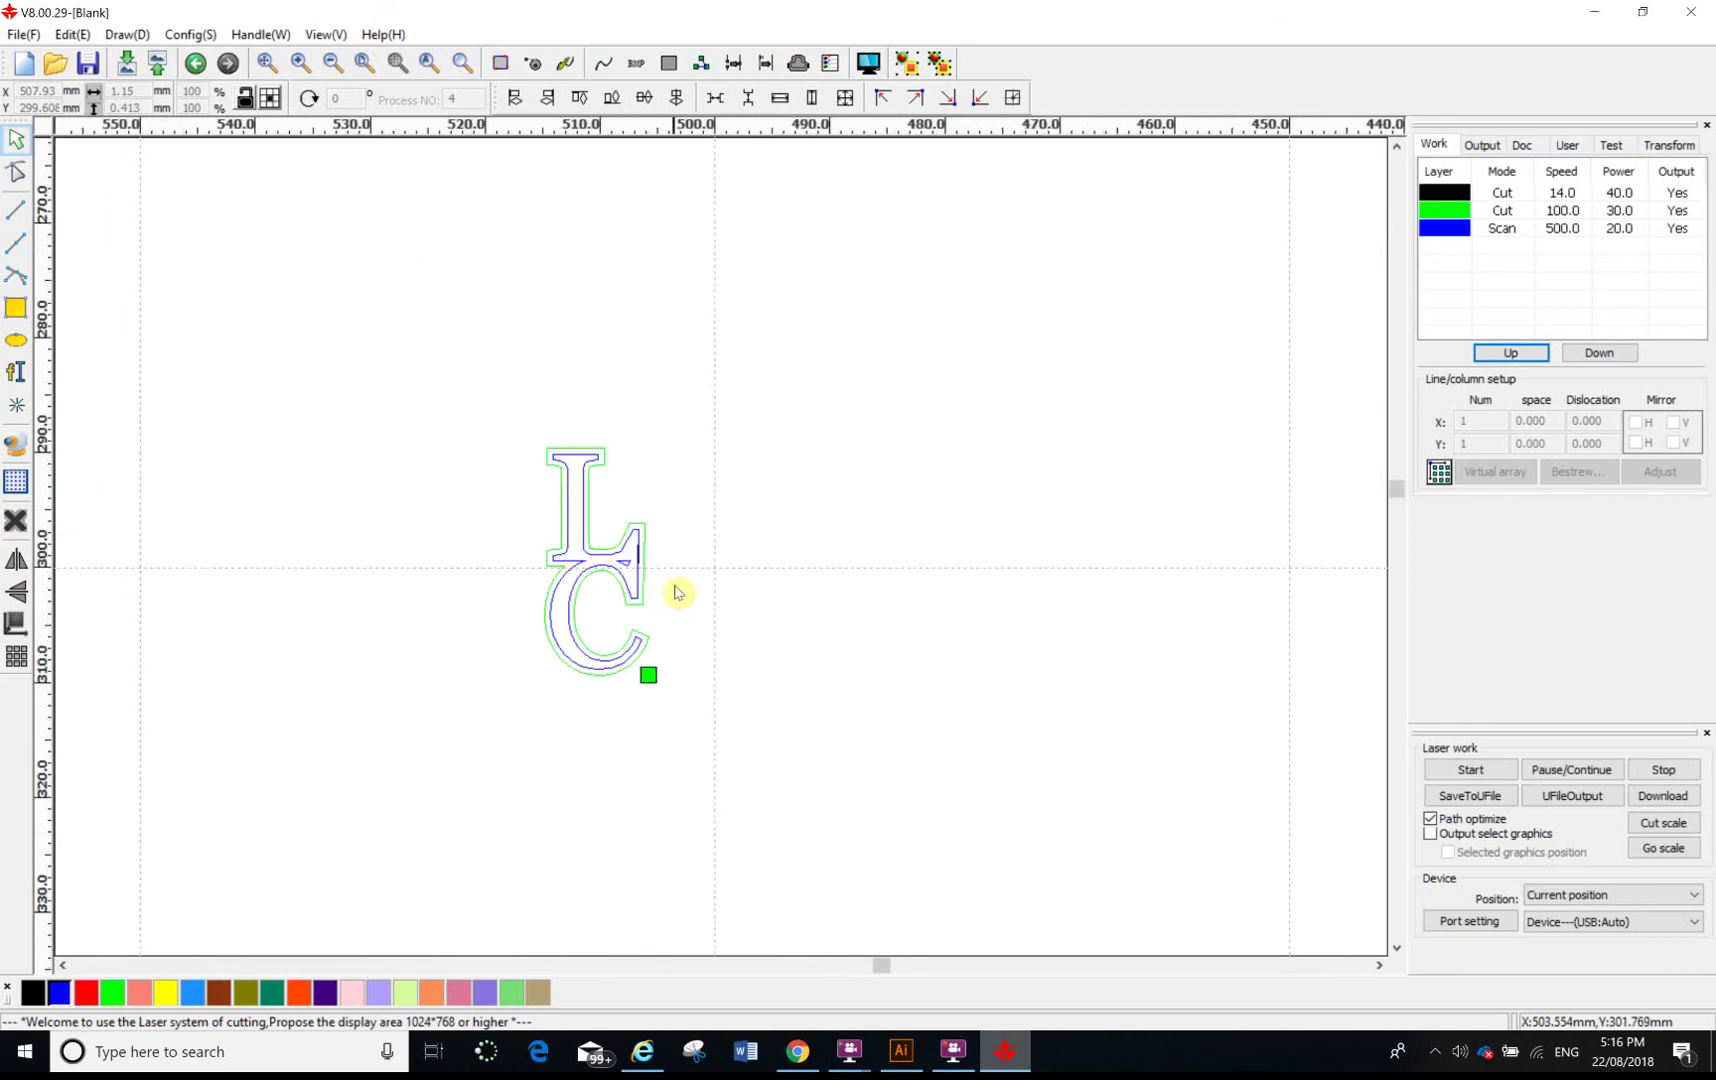
pyautogui.scroll(3, 678, 588)
pyautogui.scroll(2, 919, 318)
pyautogui.scroll(1, 931, 295)
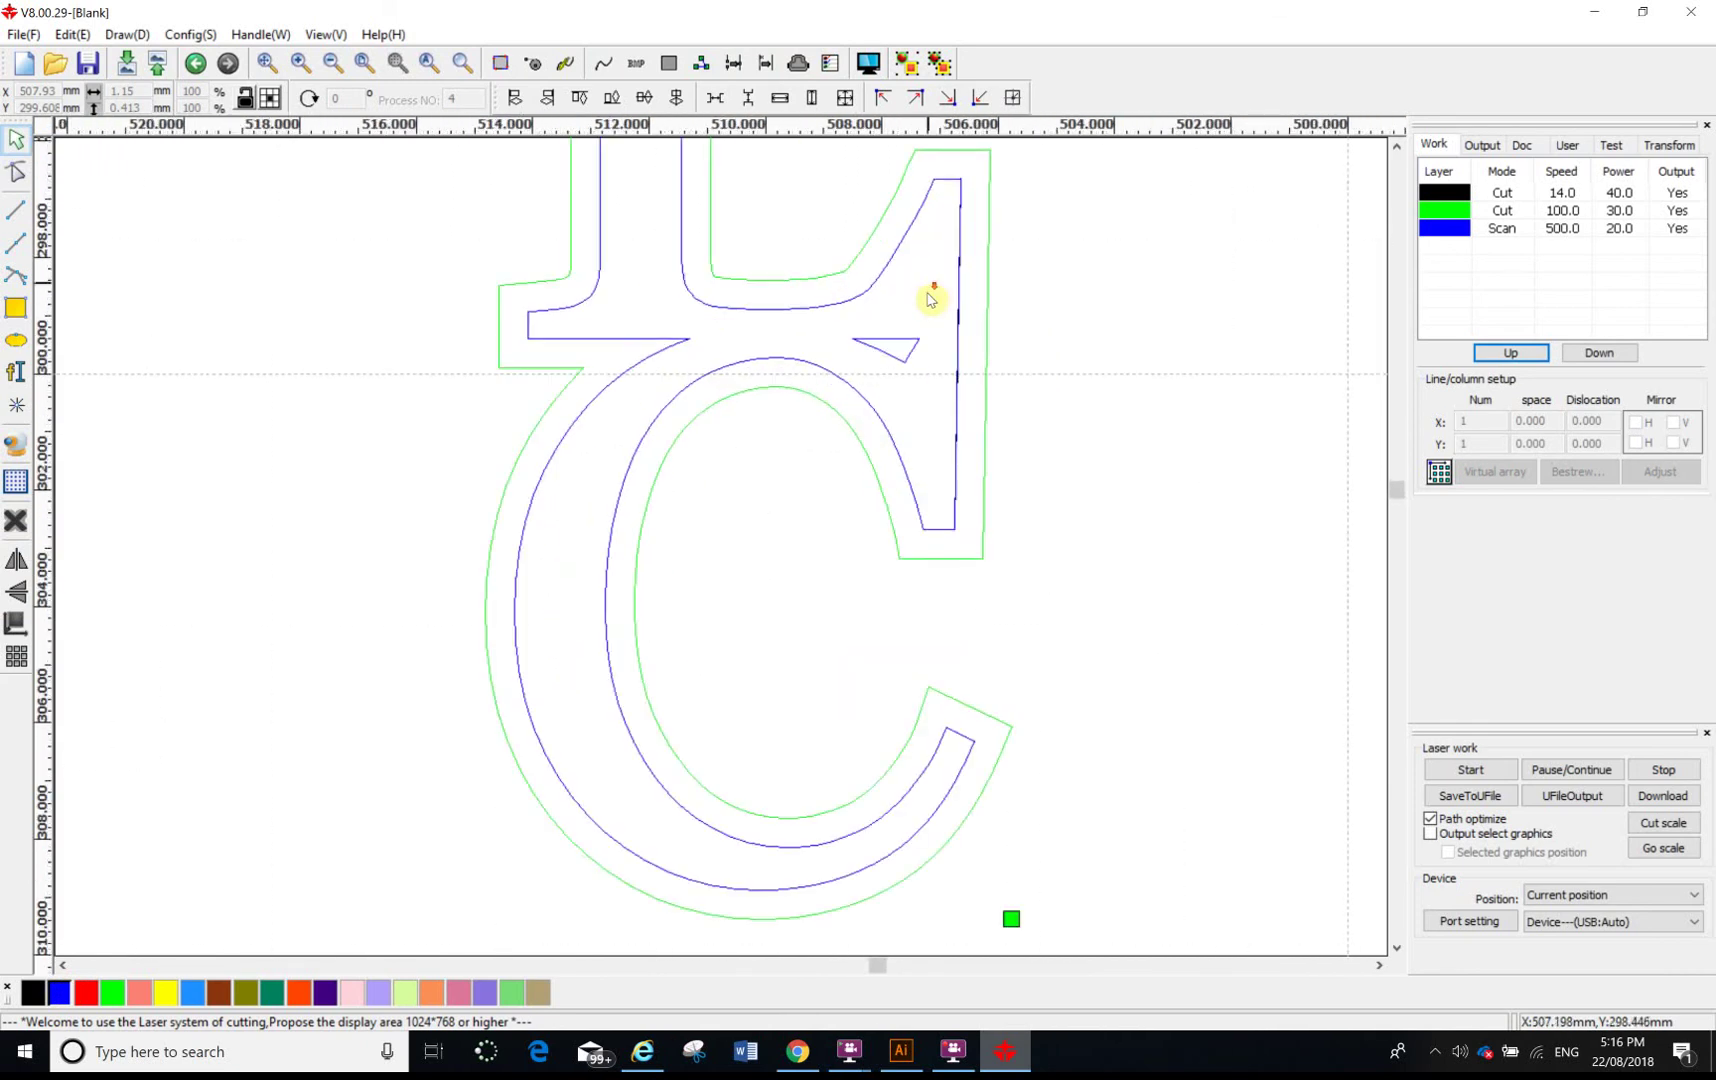
pyautogui.scroll(1, 1066, 340)
pyautogui.scroll(-2, 1035, 374)
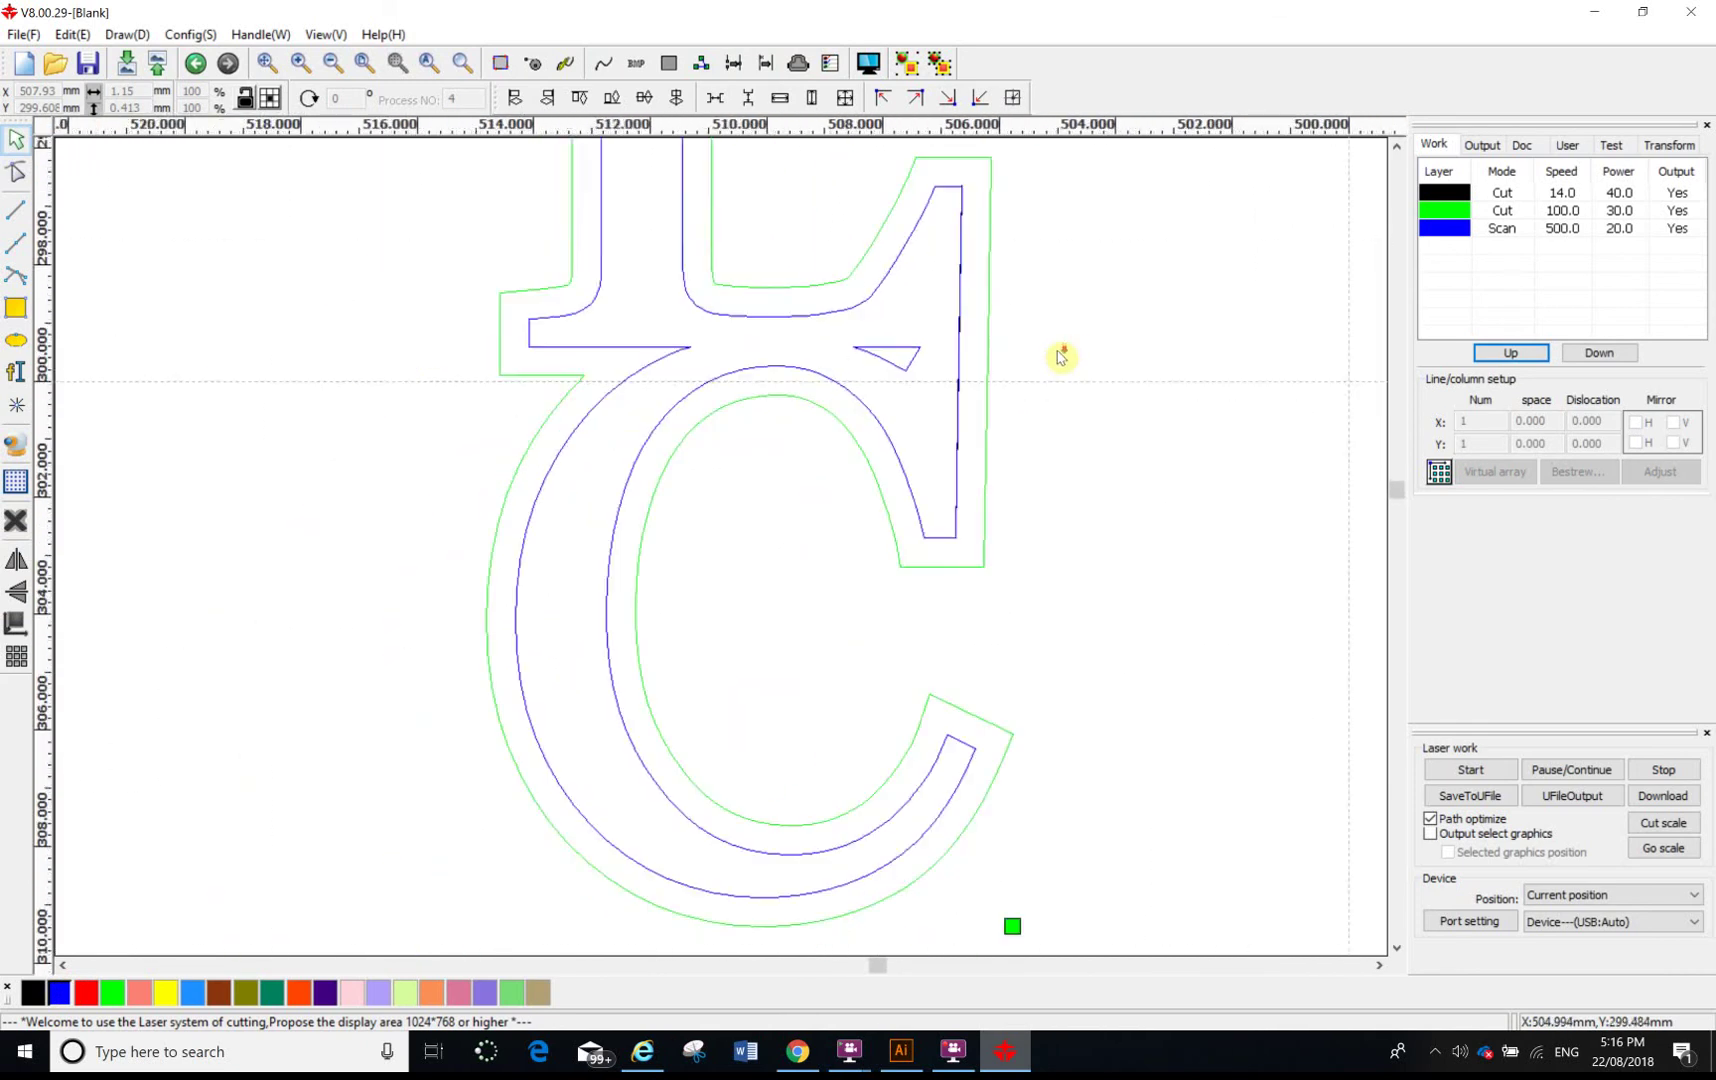
pyautogui.click(868, 63)
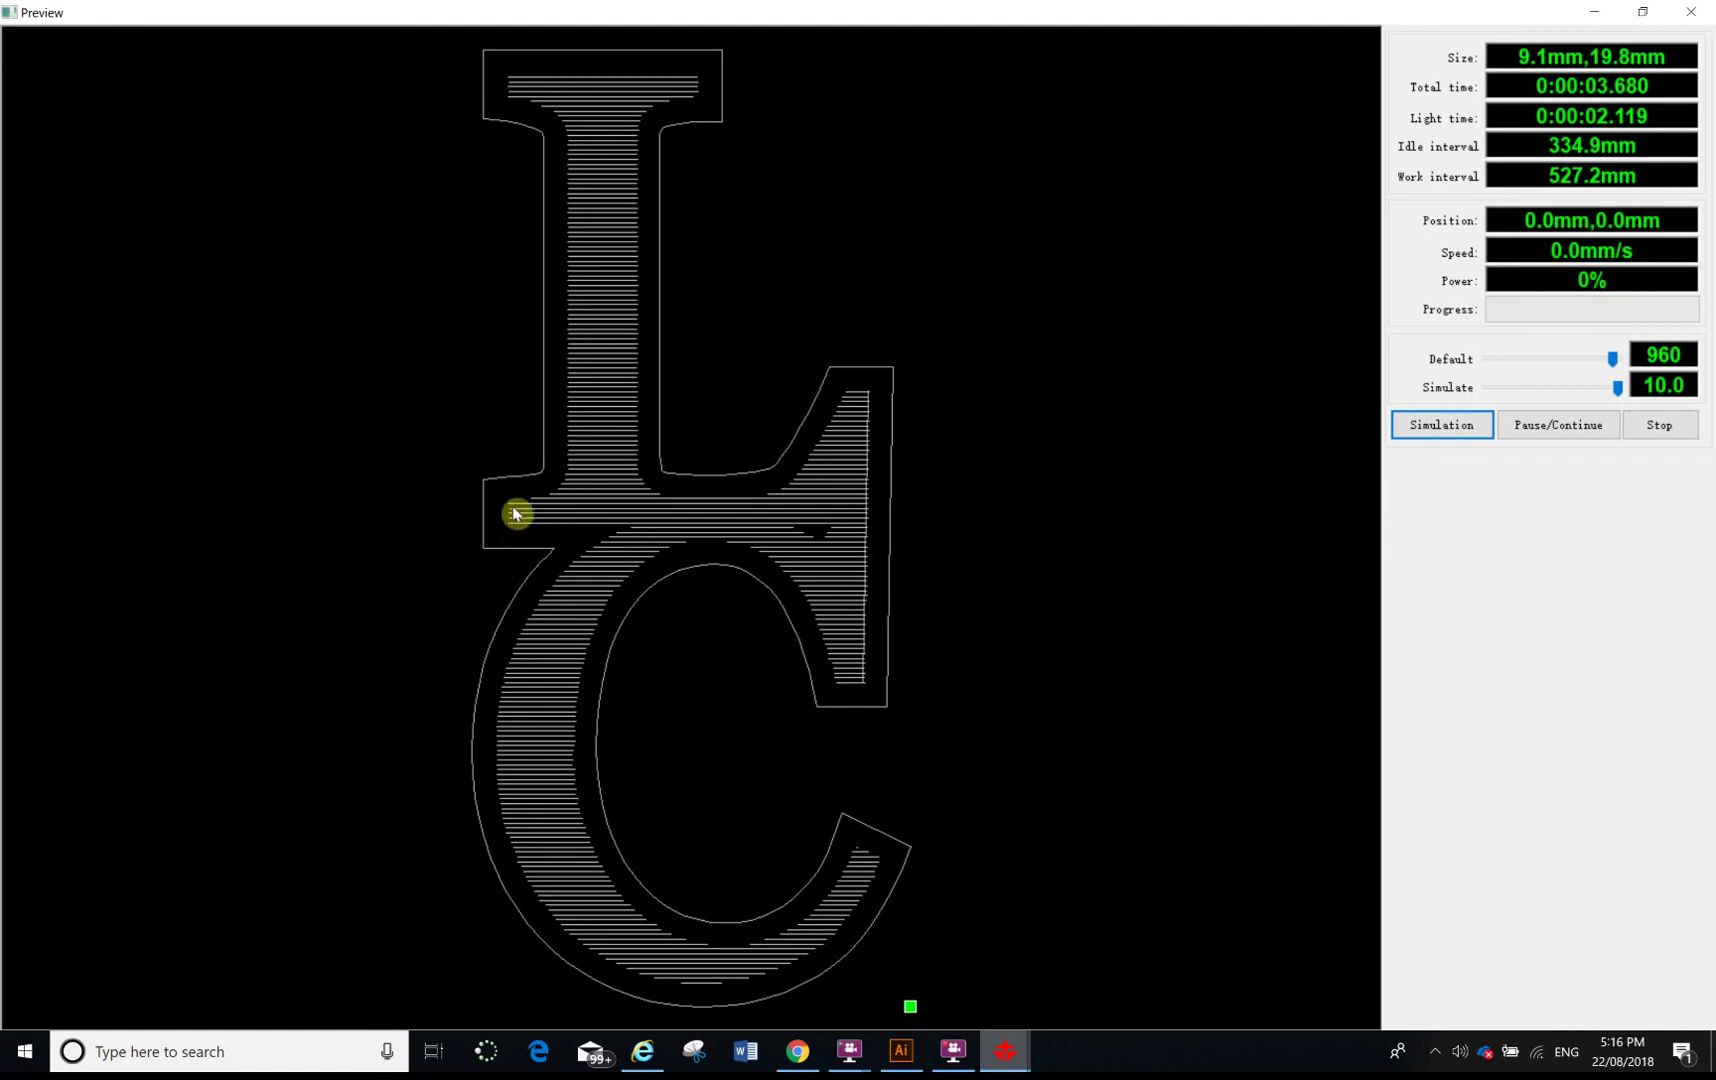
pyautogui.press('Escape')
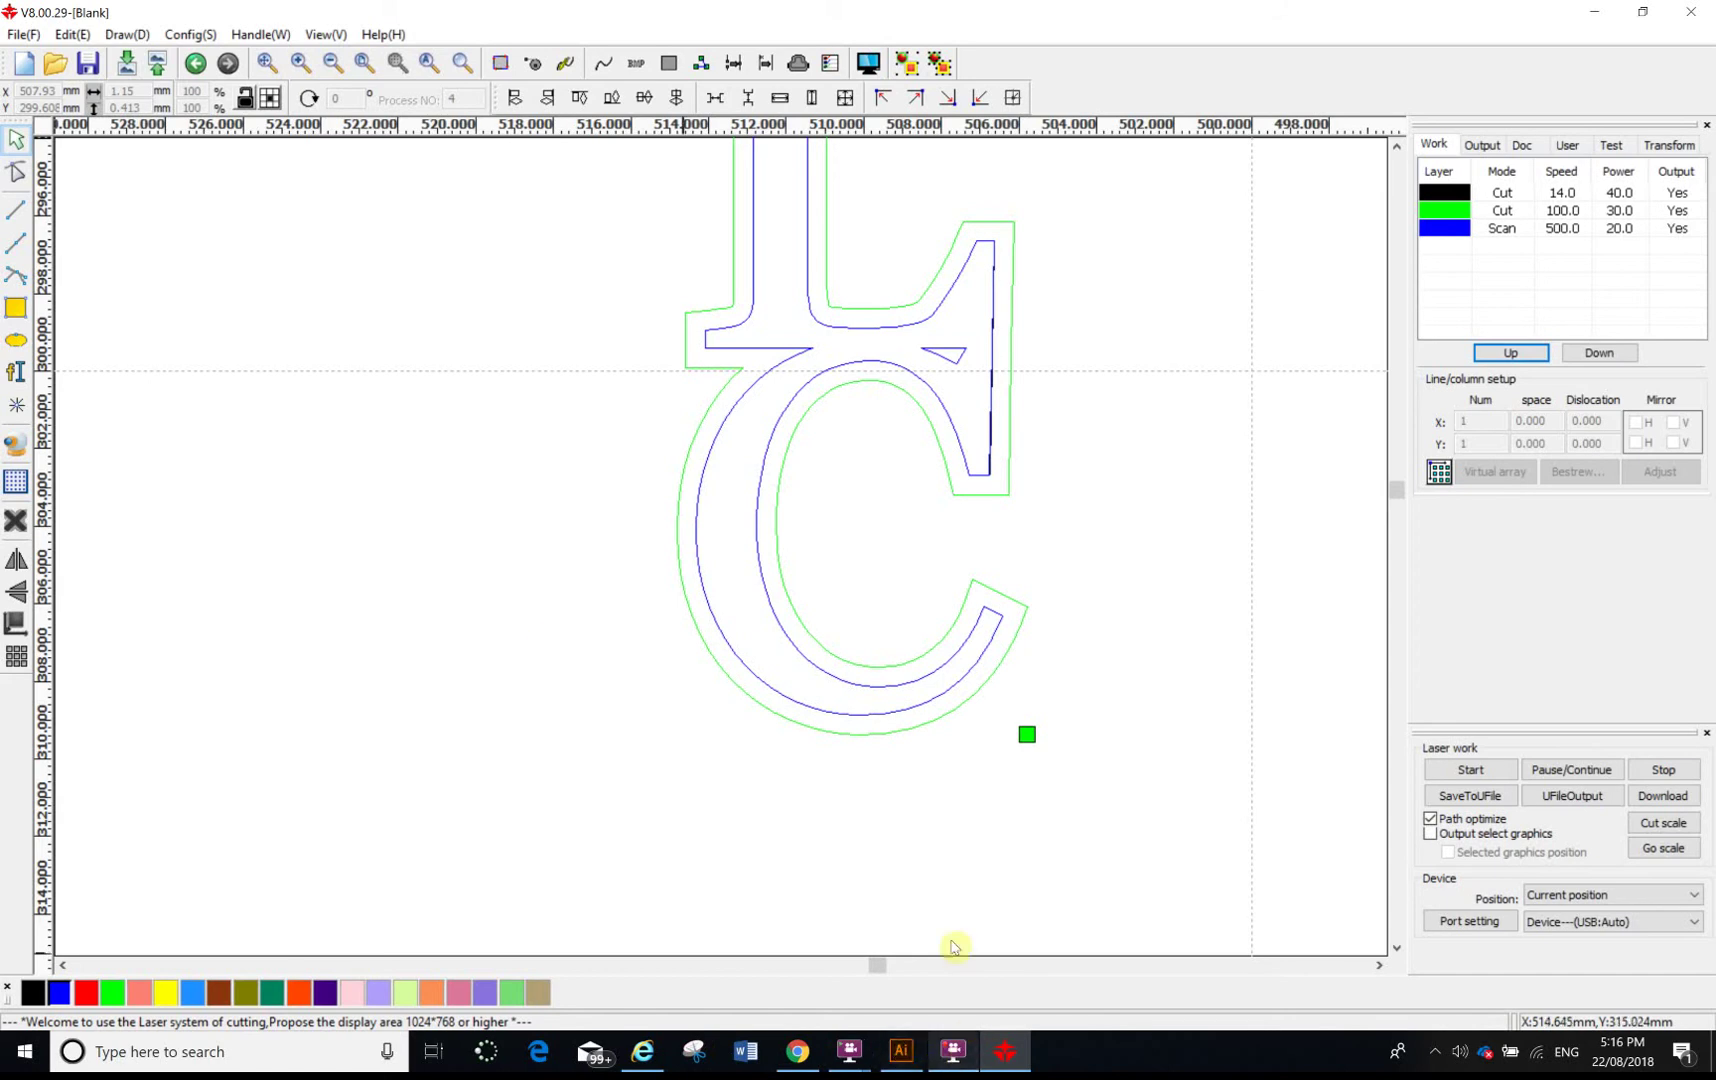
pyautogui.click(915, 1063)
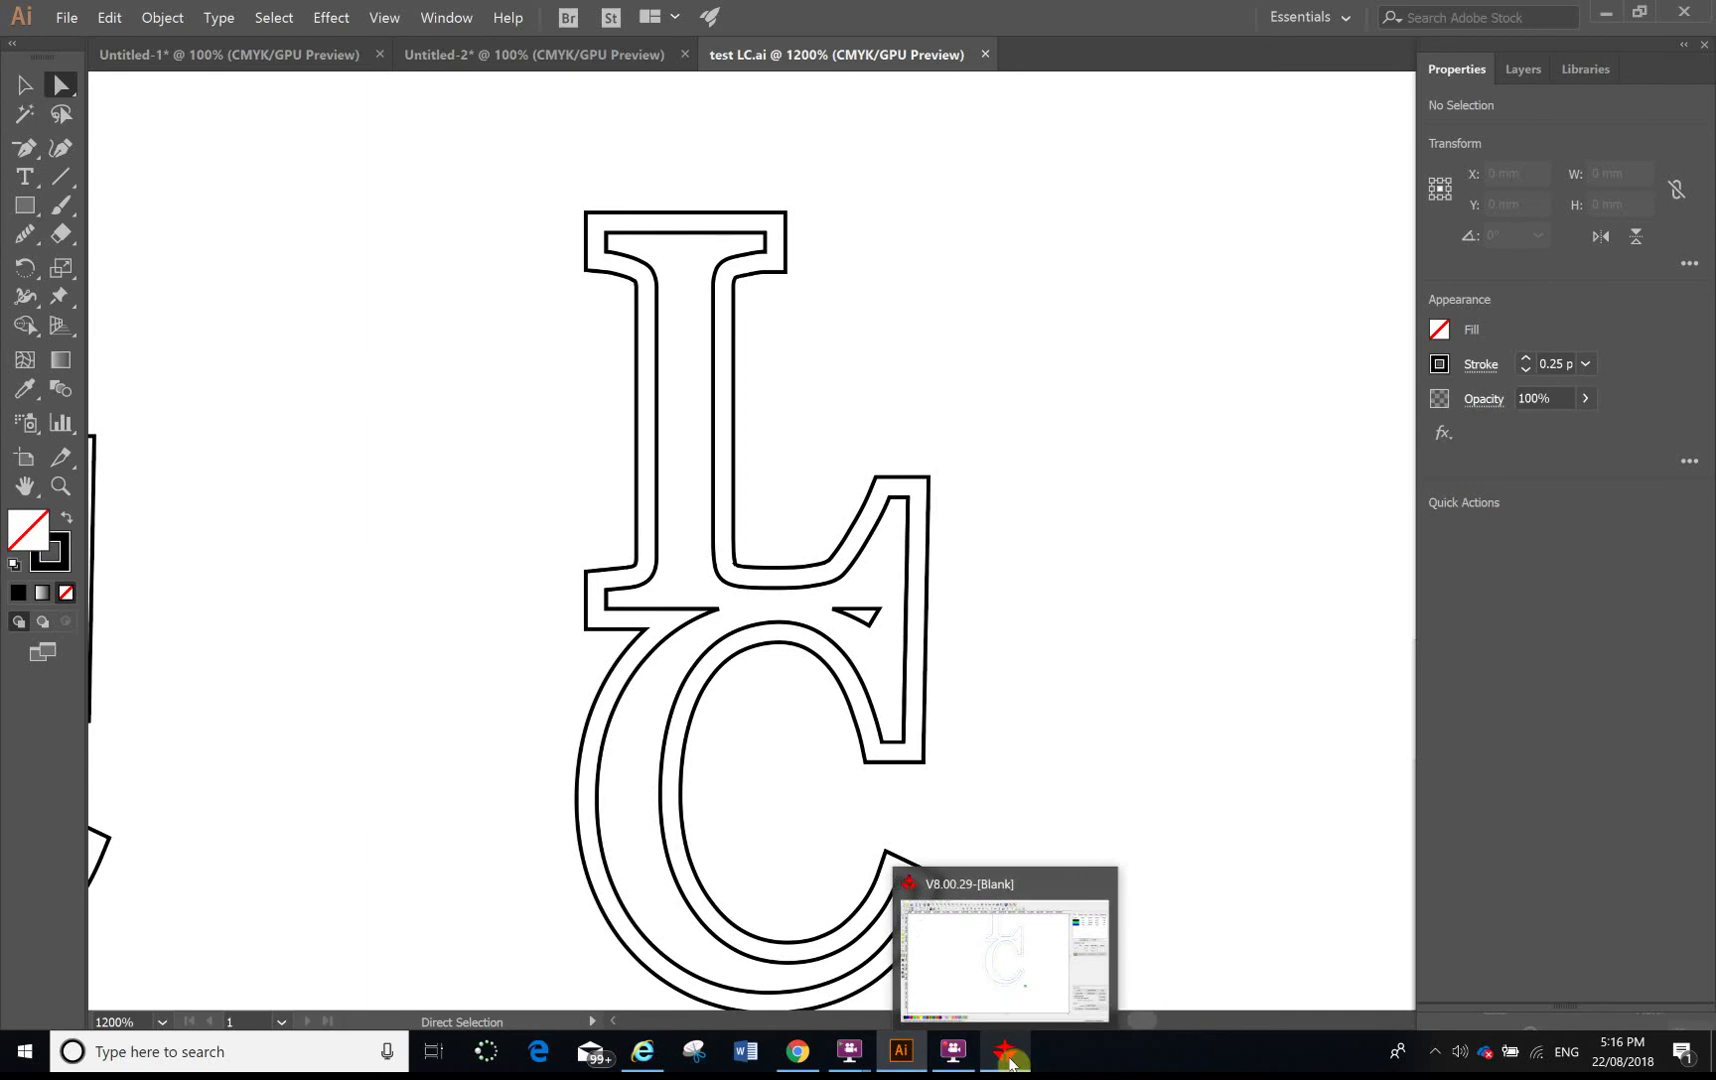
pyautogui.click(1005, 1055)
pyautogui.scroll(4, 816, 590)
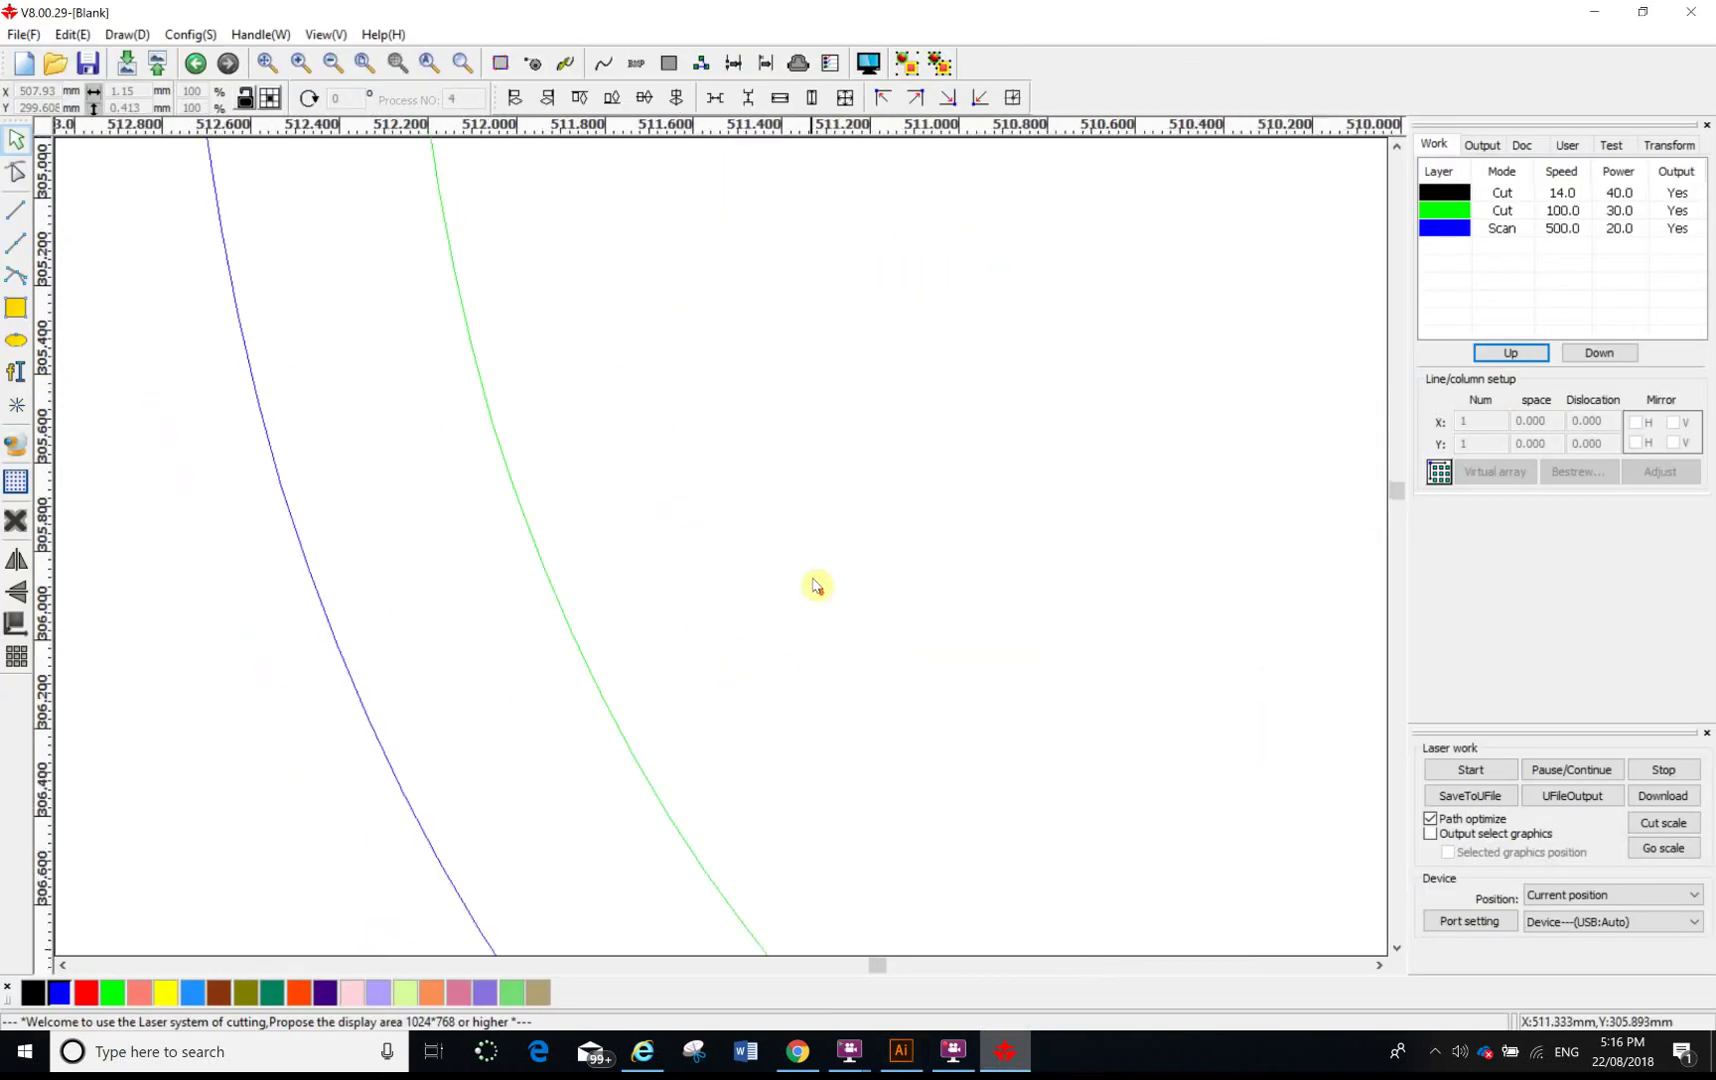
pyautogui.scroll(-6, 816, 563)
pyautogui.scroll(2, 782, 475)
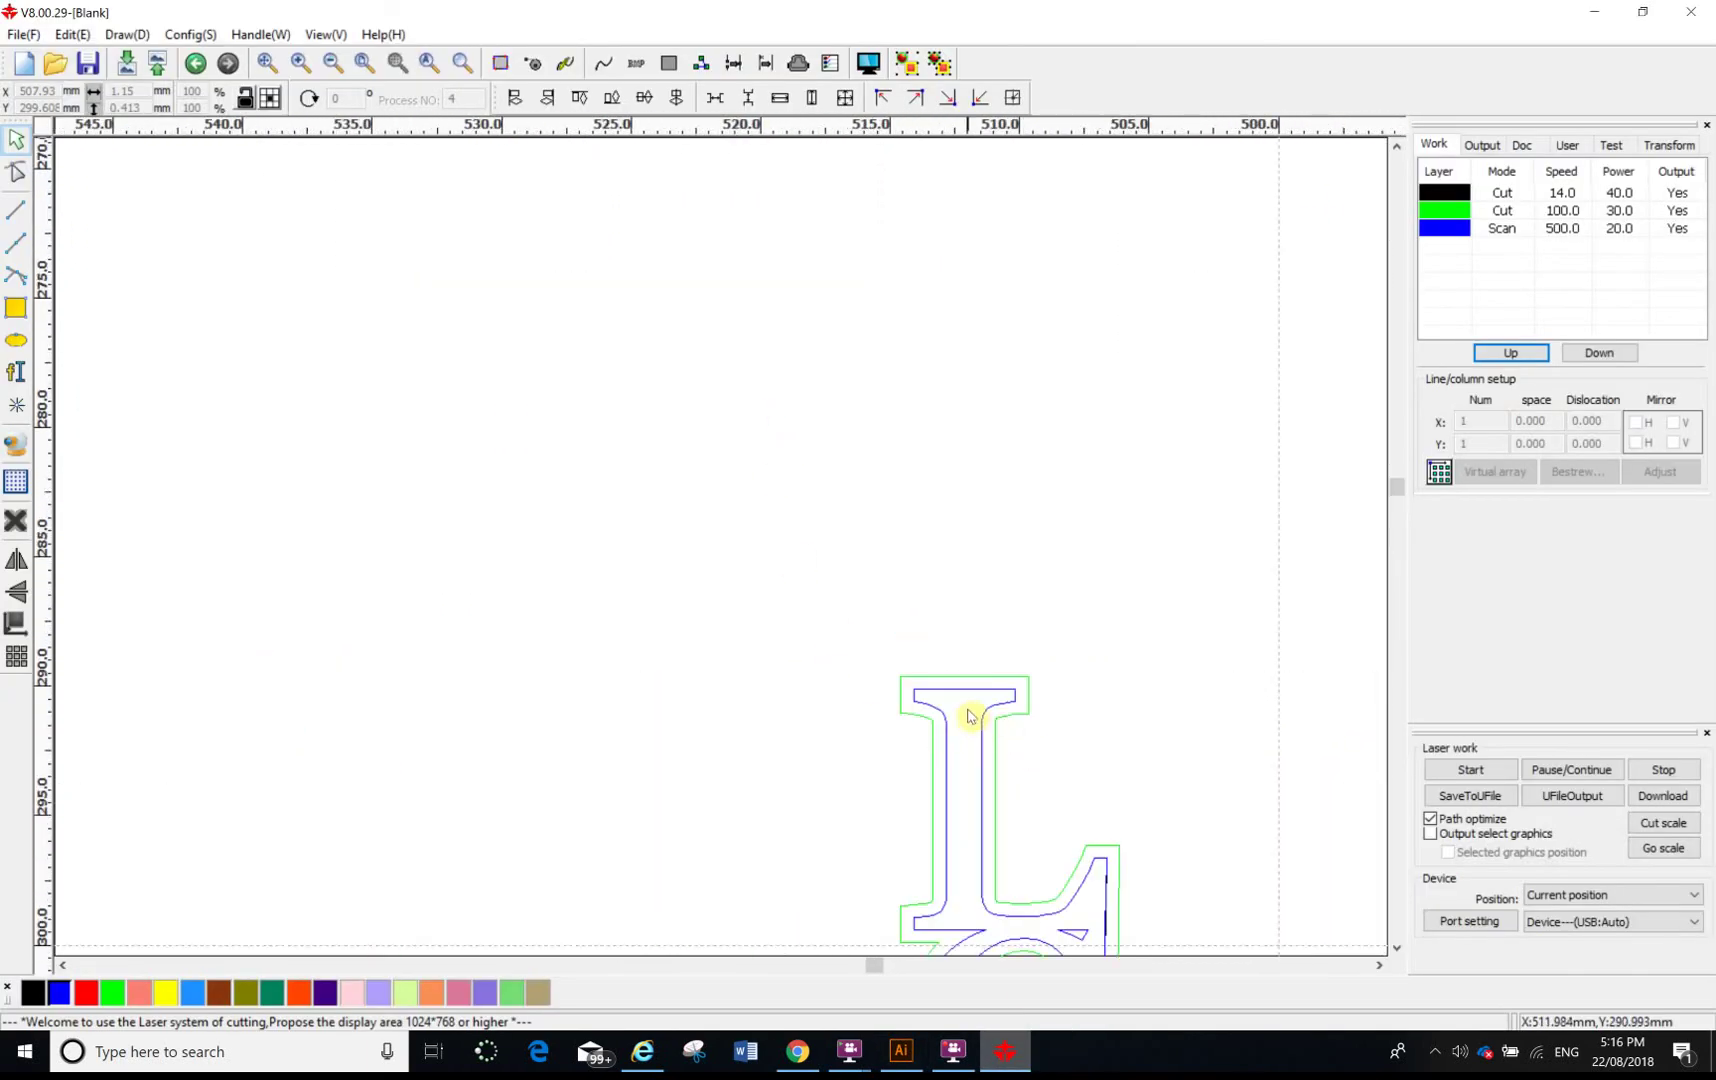
pyautogui.scroll(-2, 1053, 731)
pyautogui.scroll(2, 1088, 800)
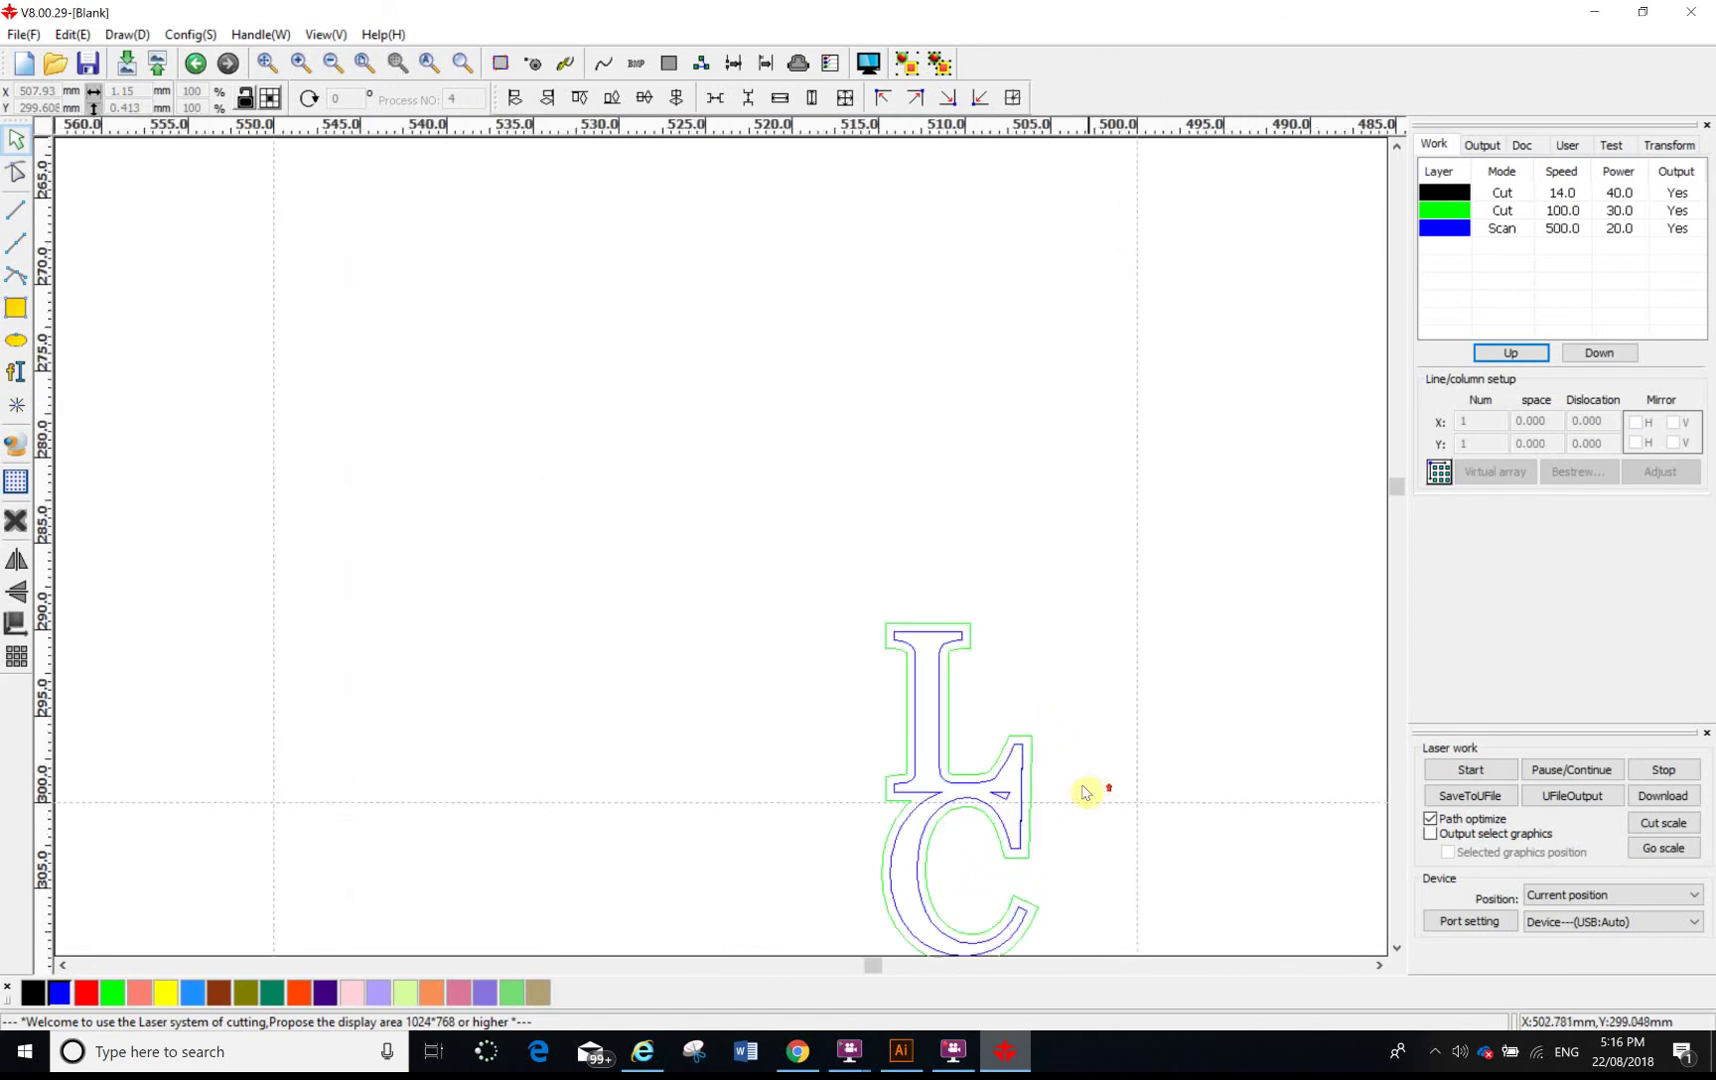
# Draw a small circle at the top of the L and size it to 0.5 × 0.5 mm.
pyautogui.click(17, 345)
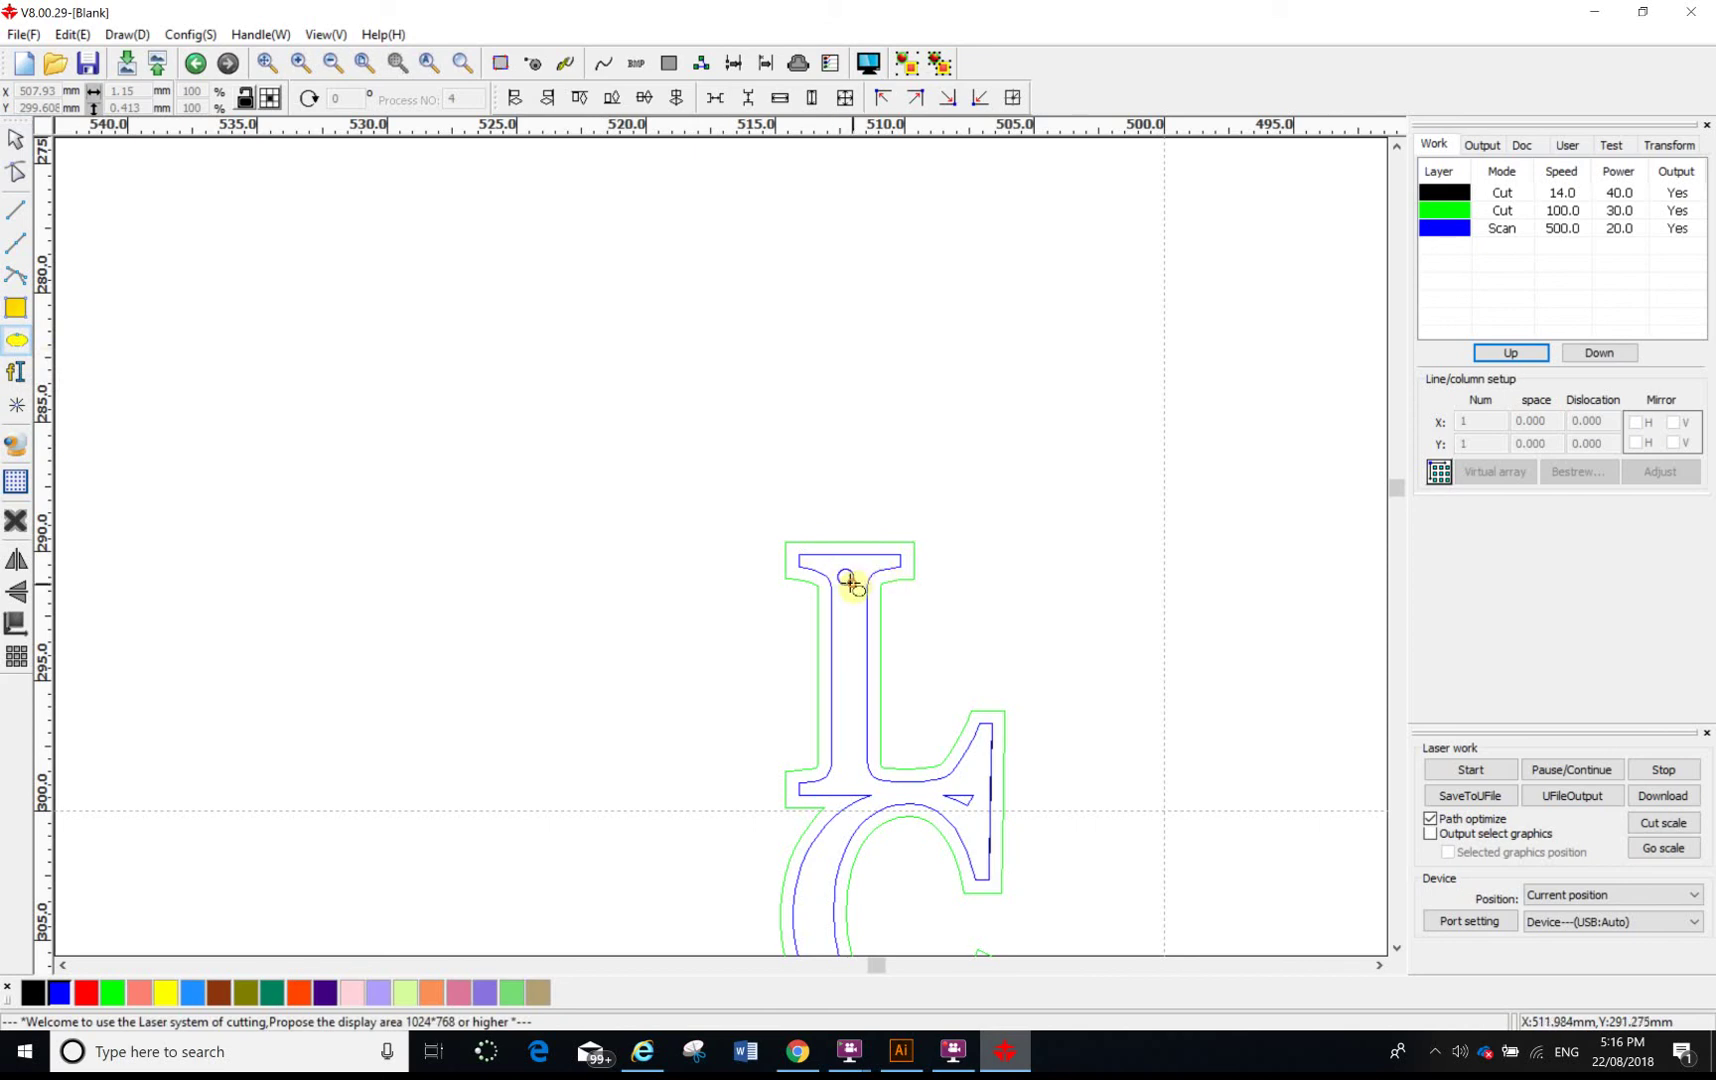
pyautogui.moveTo(851, 585); pyautogui.dragTo(852, 586)
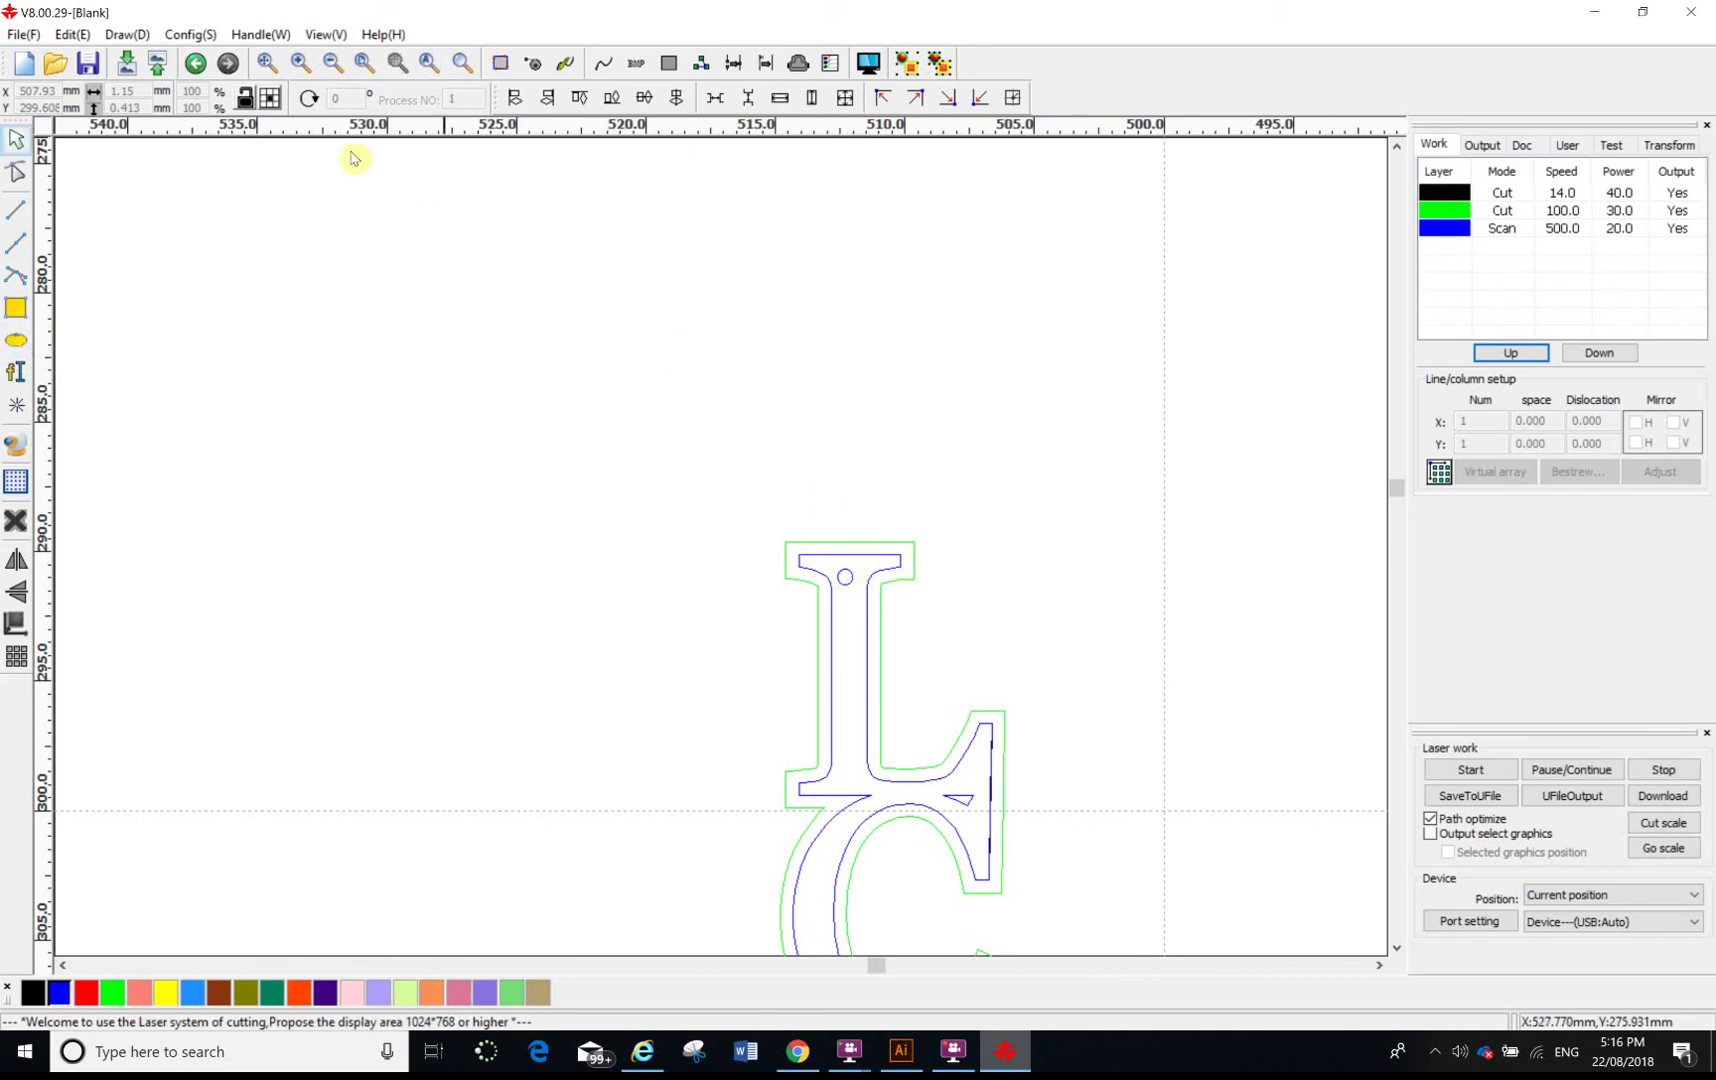
pyautogui.click(845, 585)
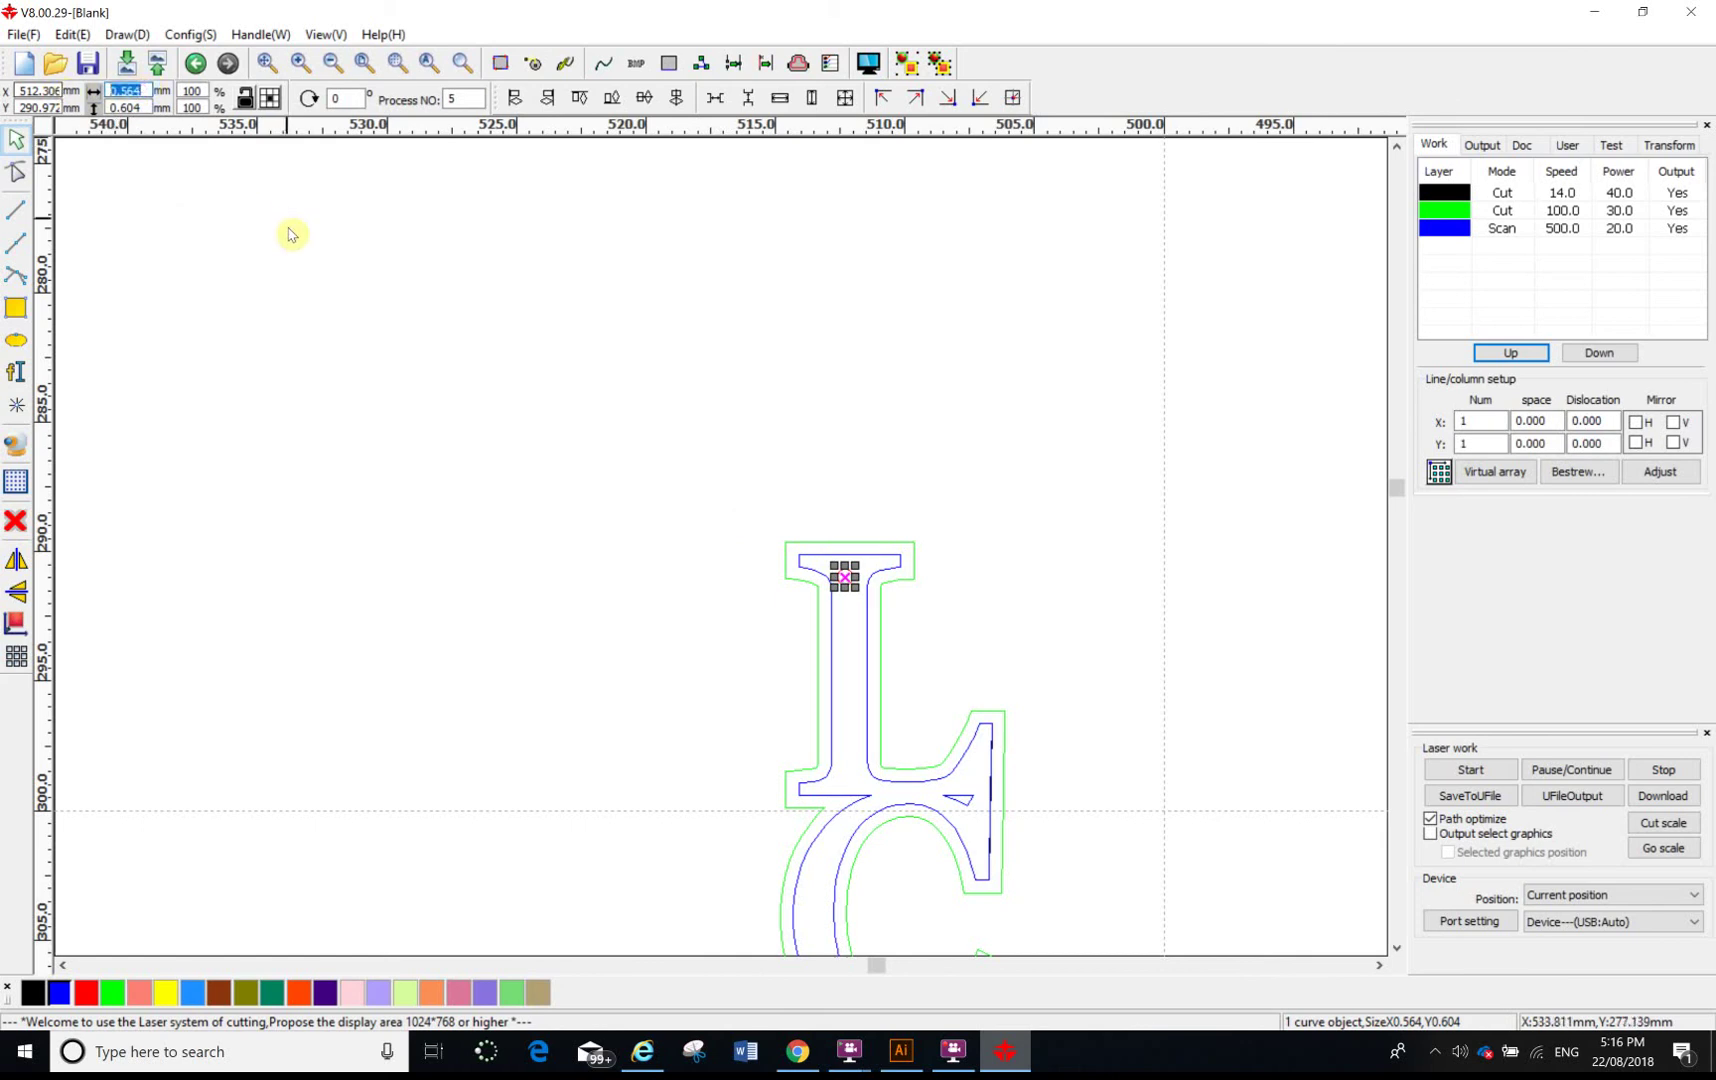
pyautogui.write('1')
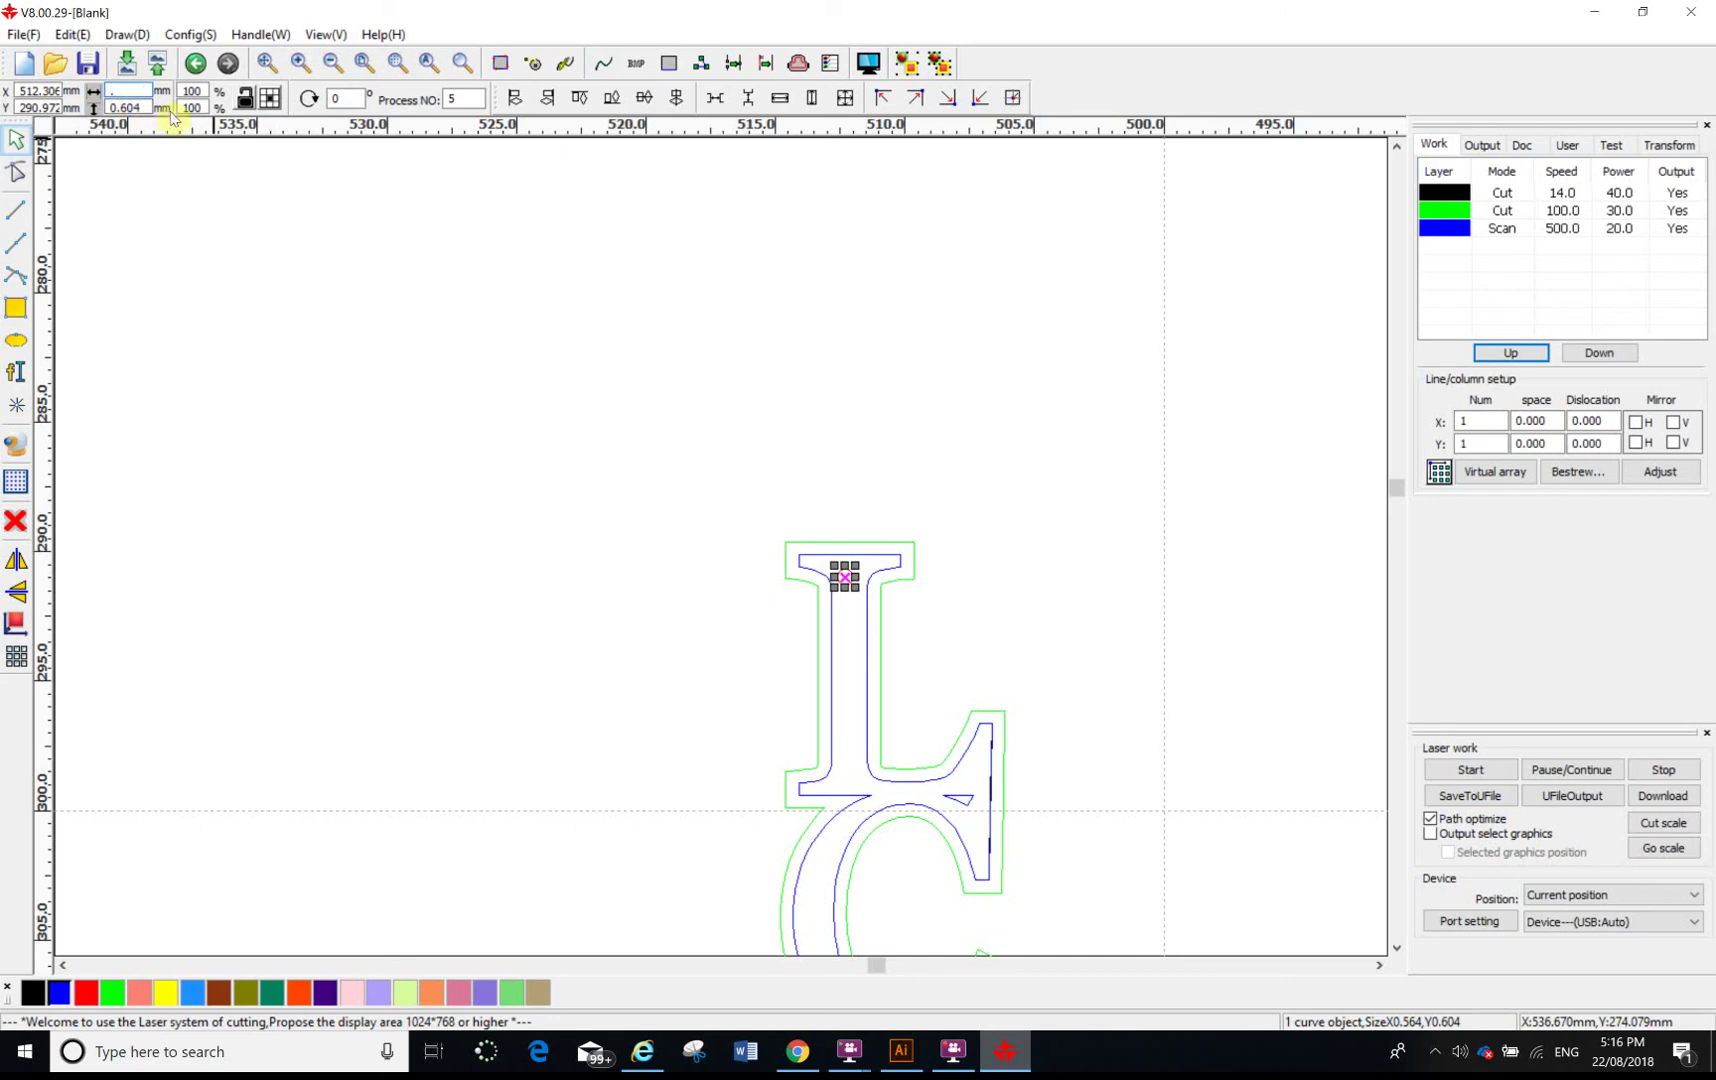
pyautogui.press('Tab')
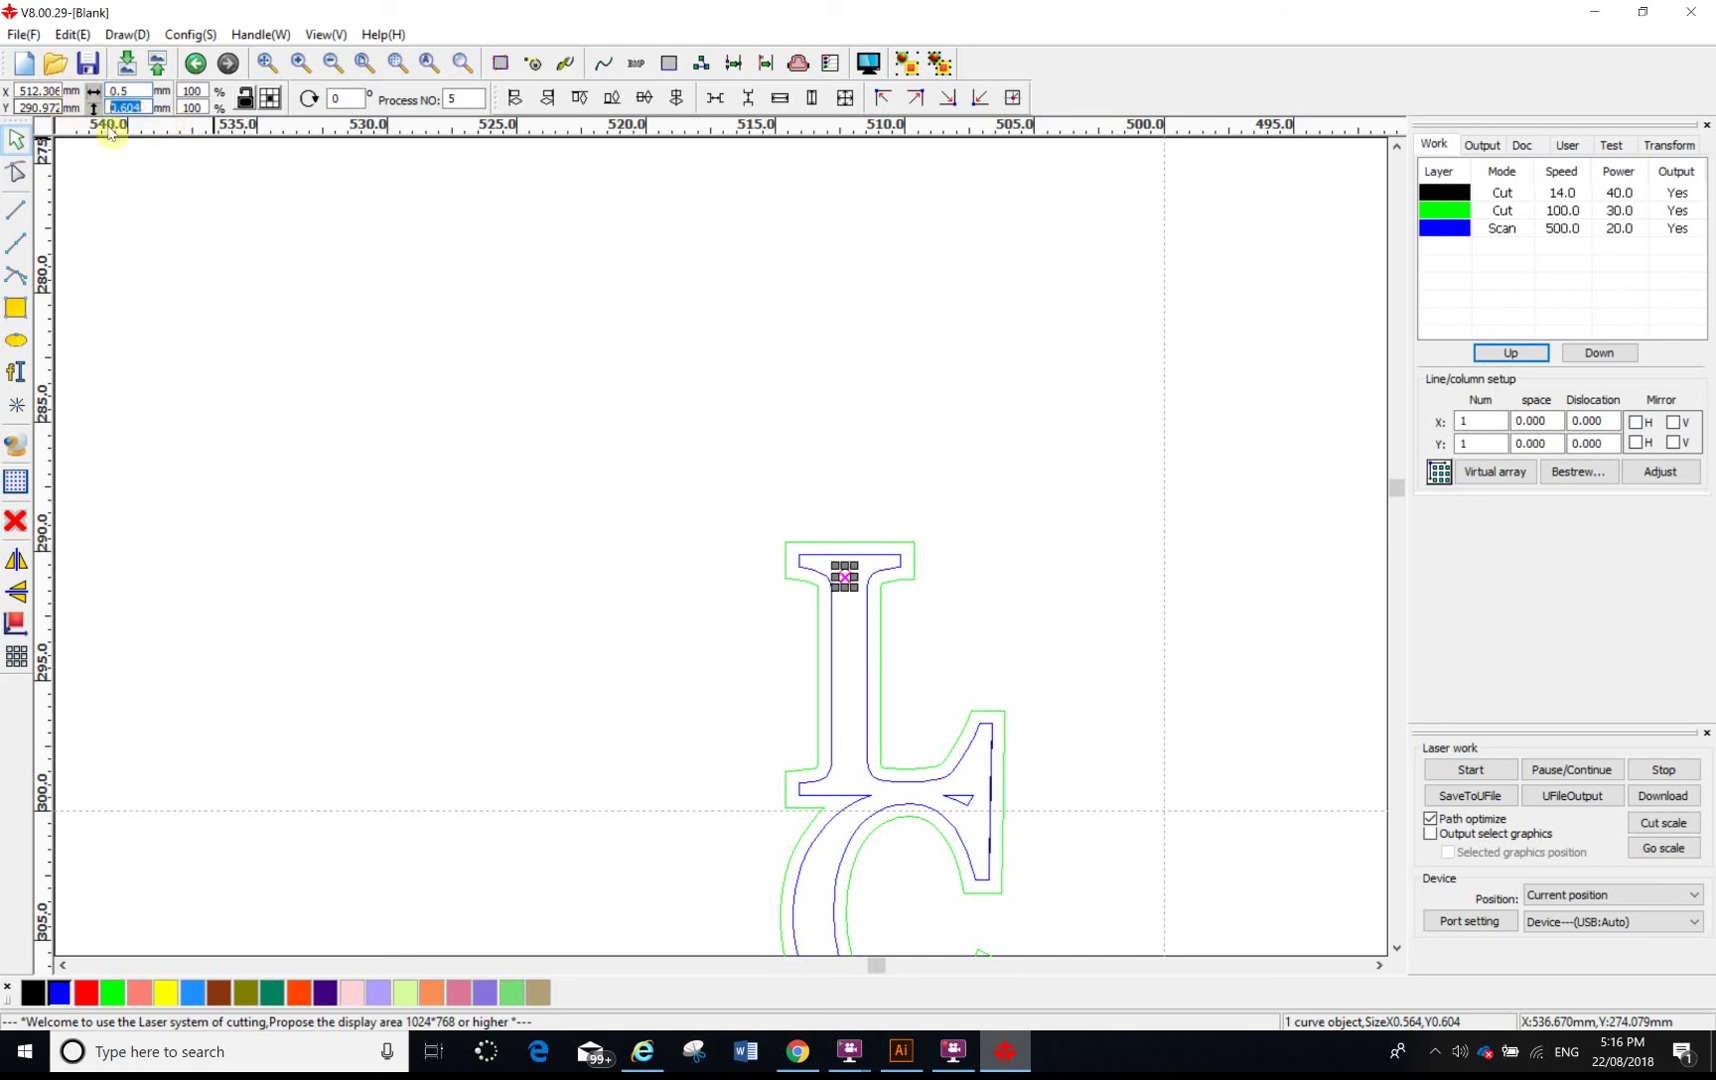
pyautogui.write('.5')
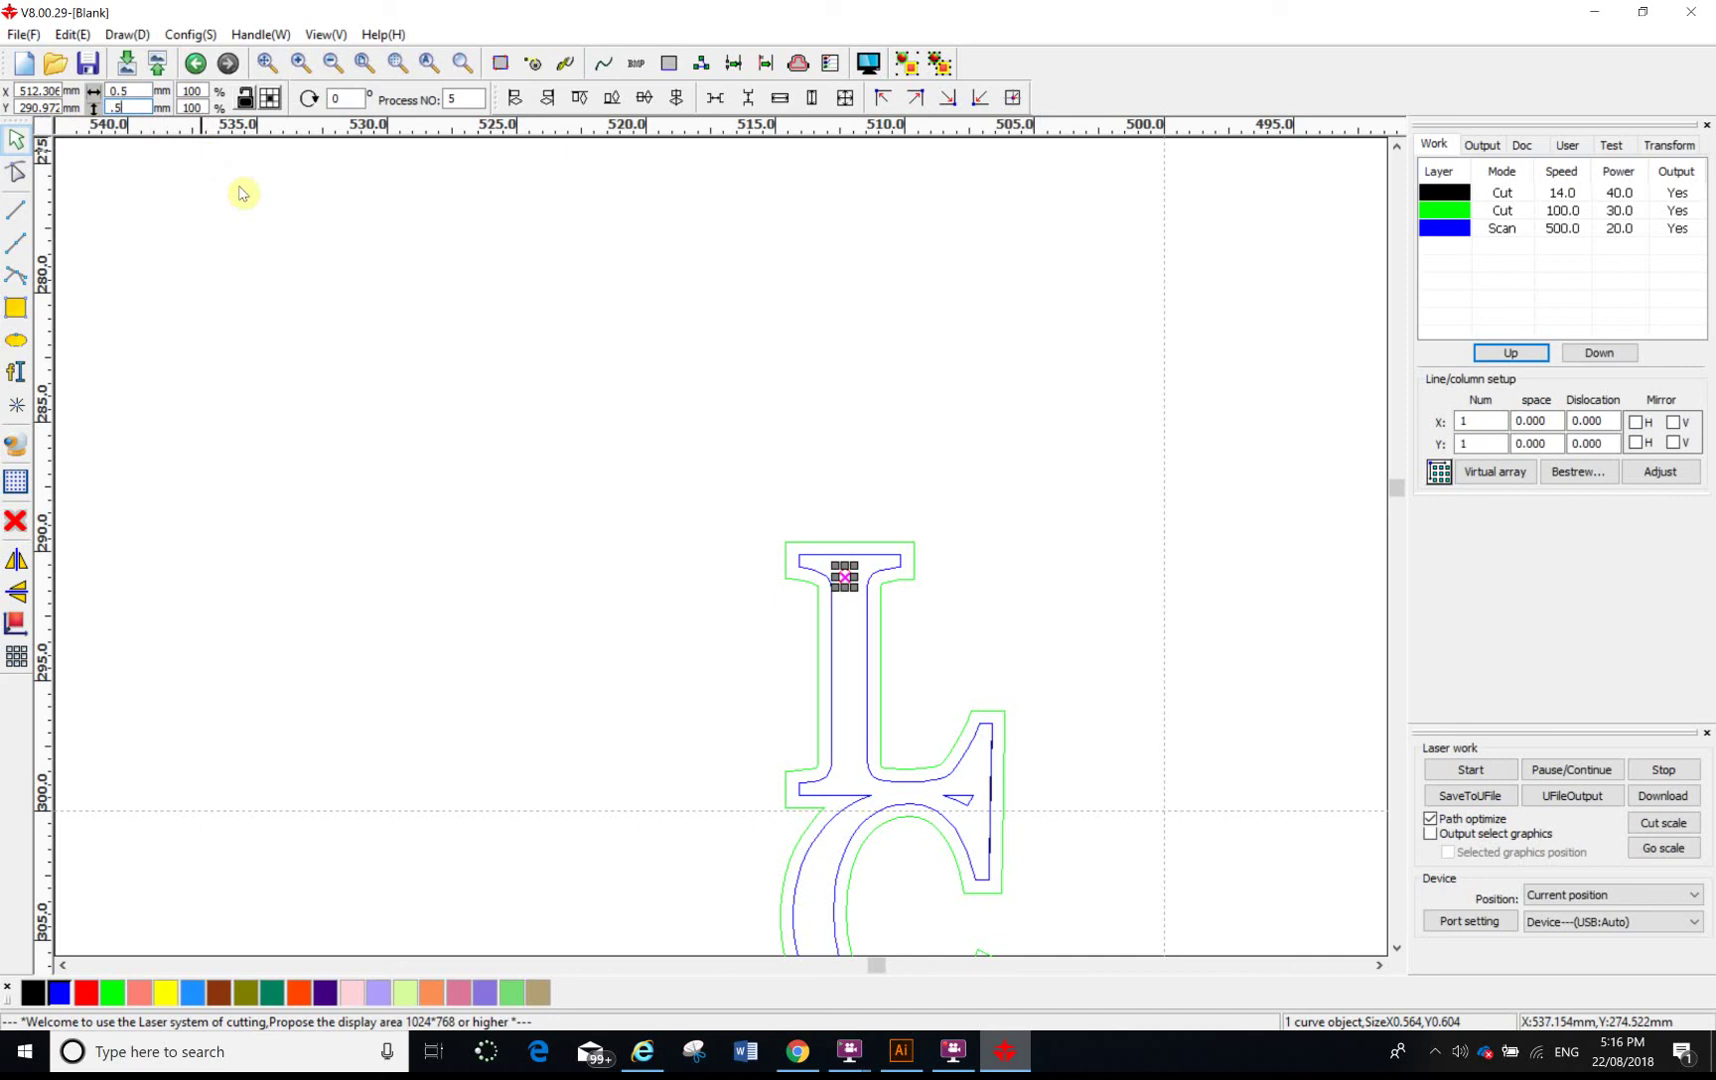
pyautogui.click(935, 460)
# Select all five LC logo objects and drag-scale them from 9.055 × 19.757 mm to 16.303 × 35.570 mm.
pyautogui.scroll(-4, 1069, 548)
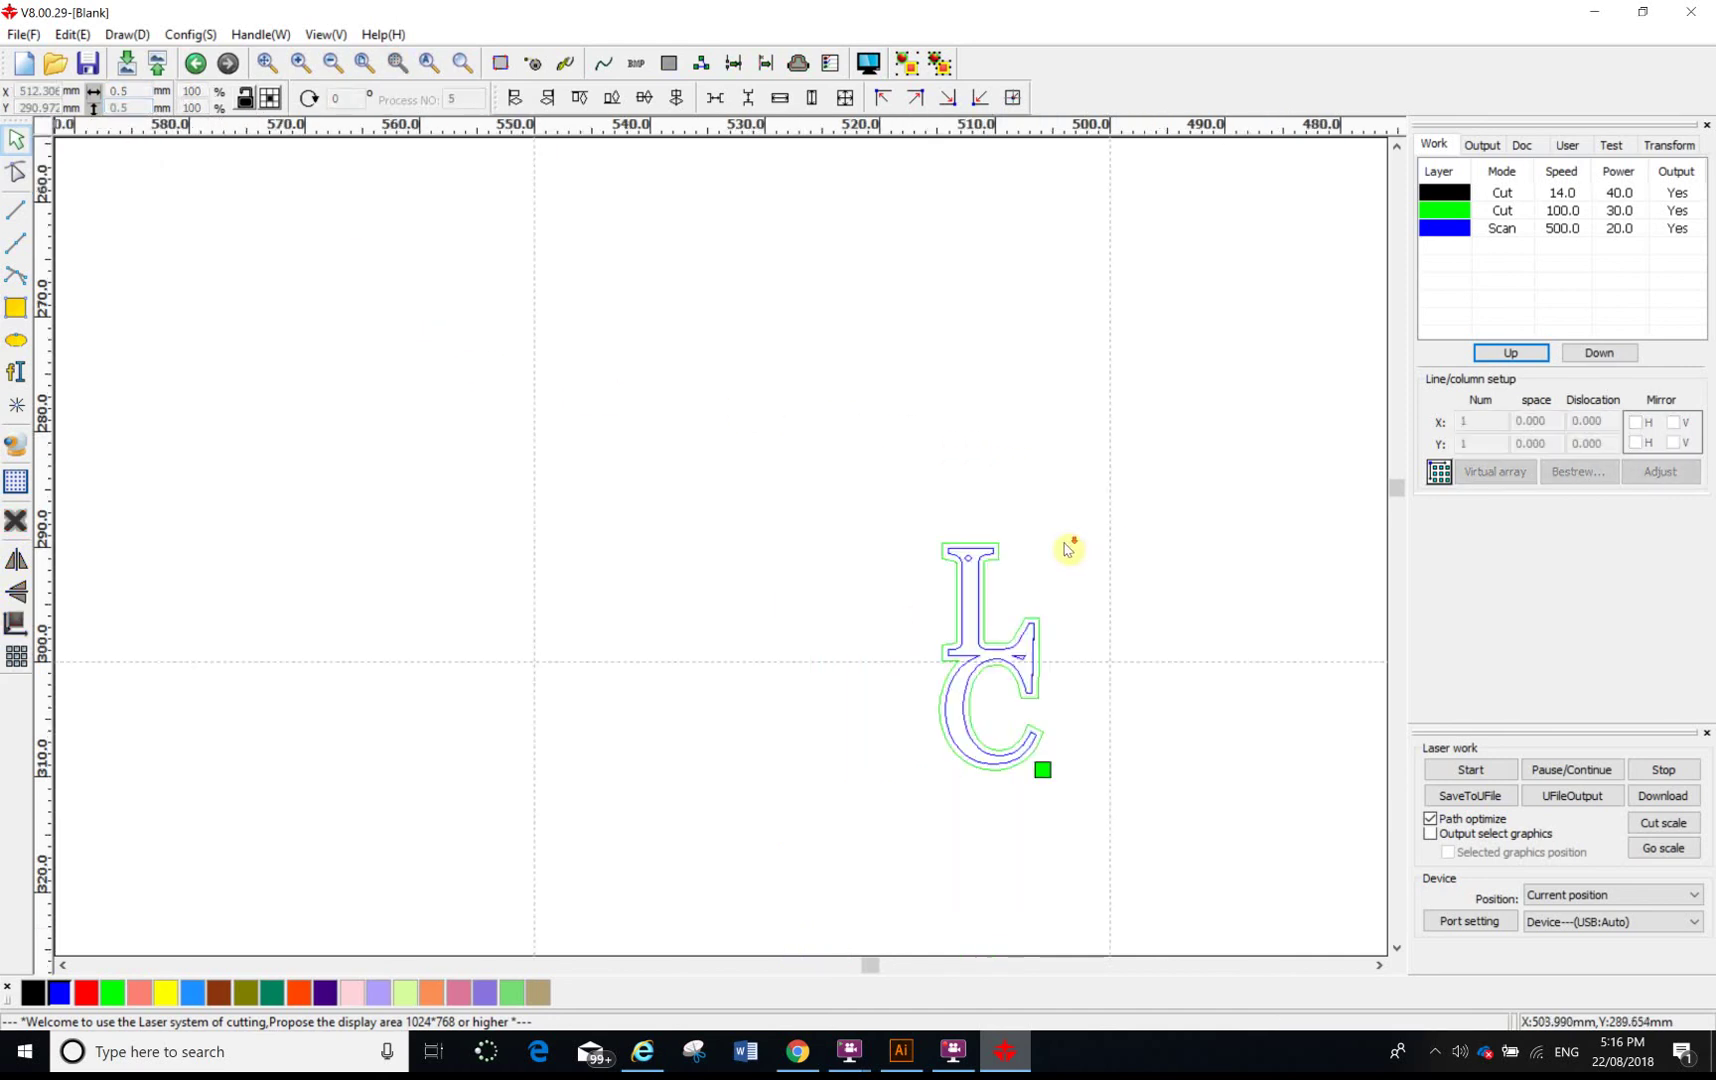
pyautogui.scroll(2, 1118, 643)
pyautogui.moveTo(1093, 292); pyautogui.dragTo(766, 700)
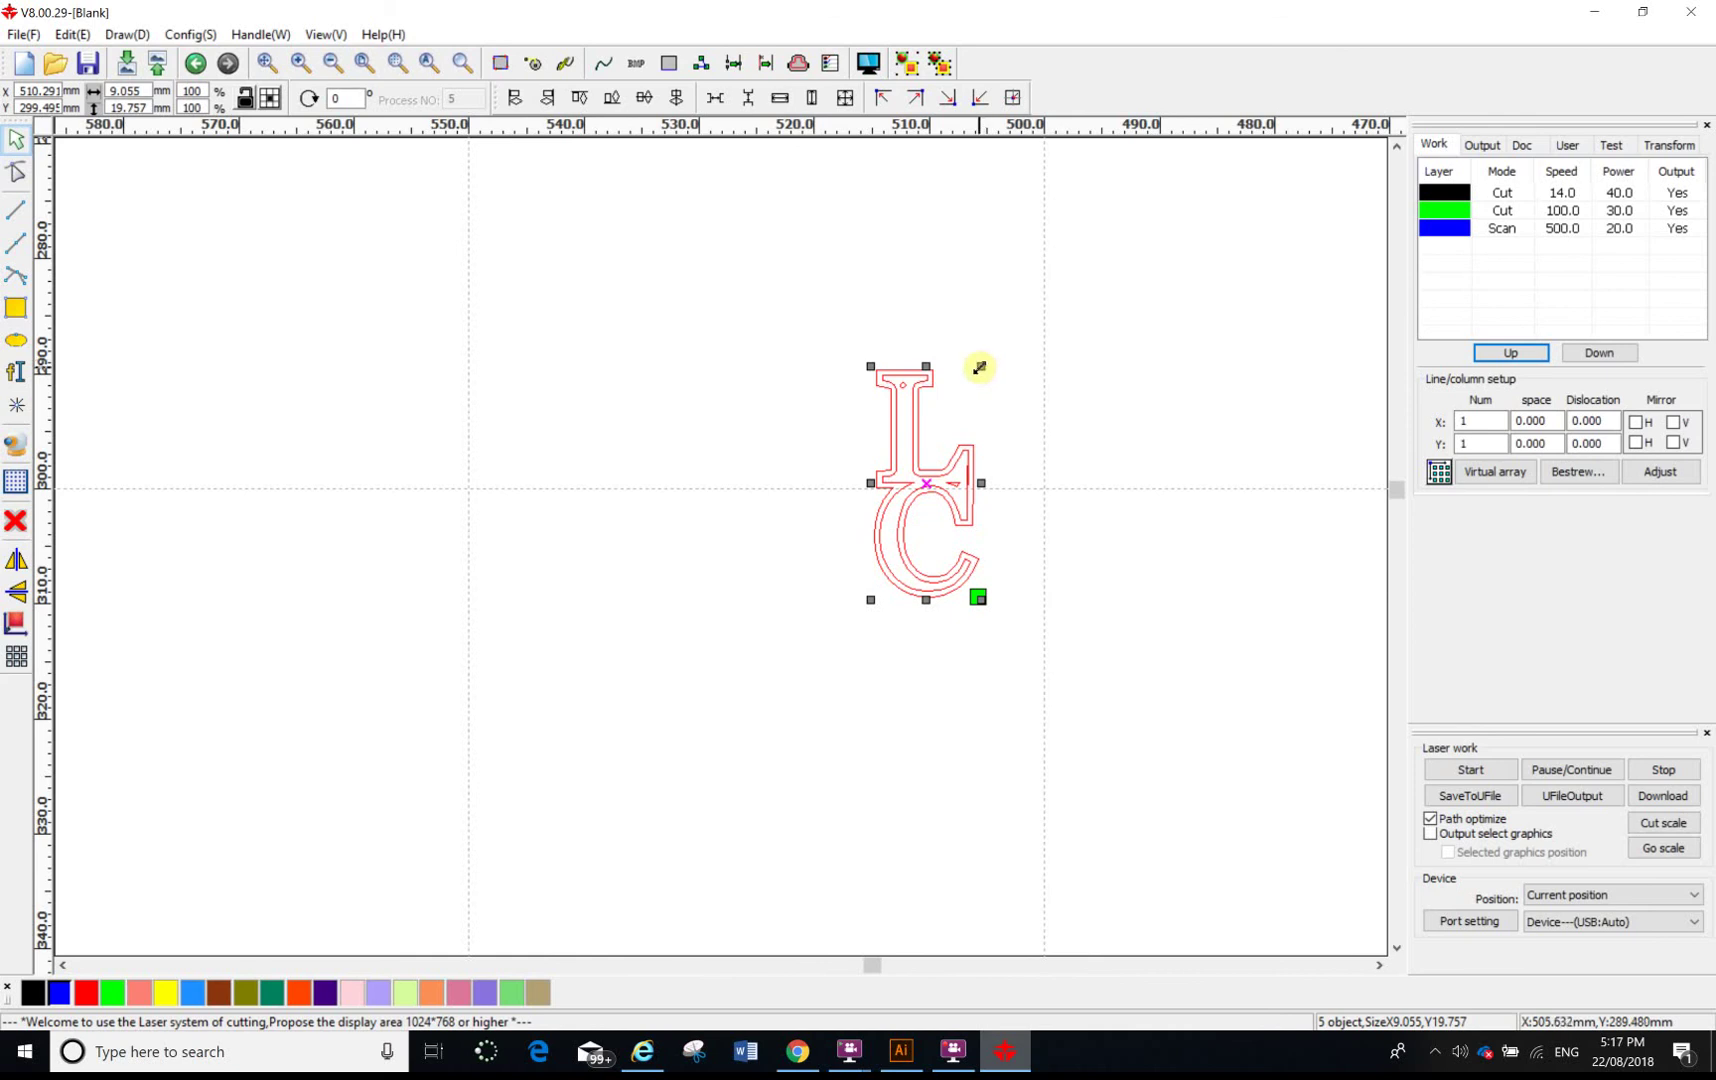
pyautogui.moveTo(979, 367); pyautogui.dragTo(1190, 198)
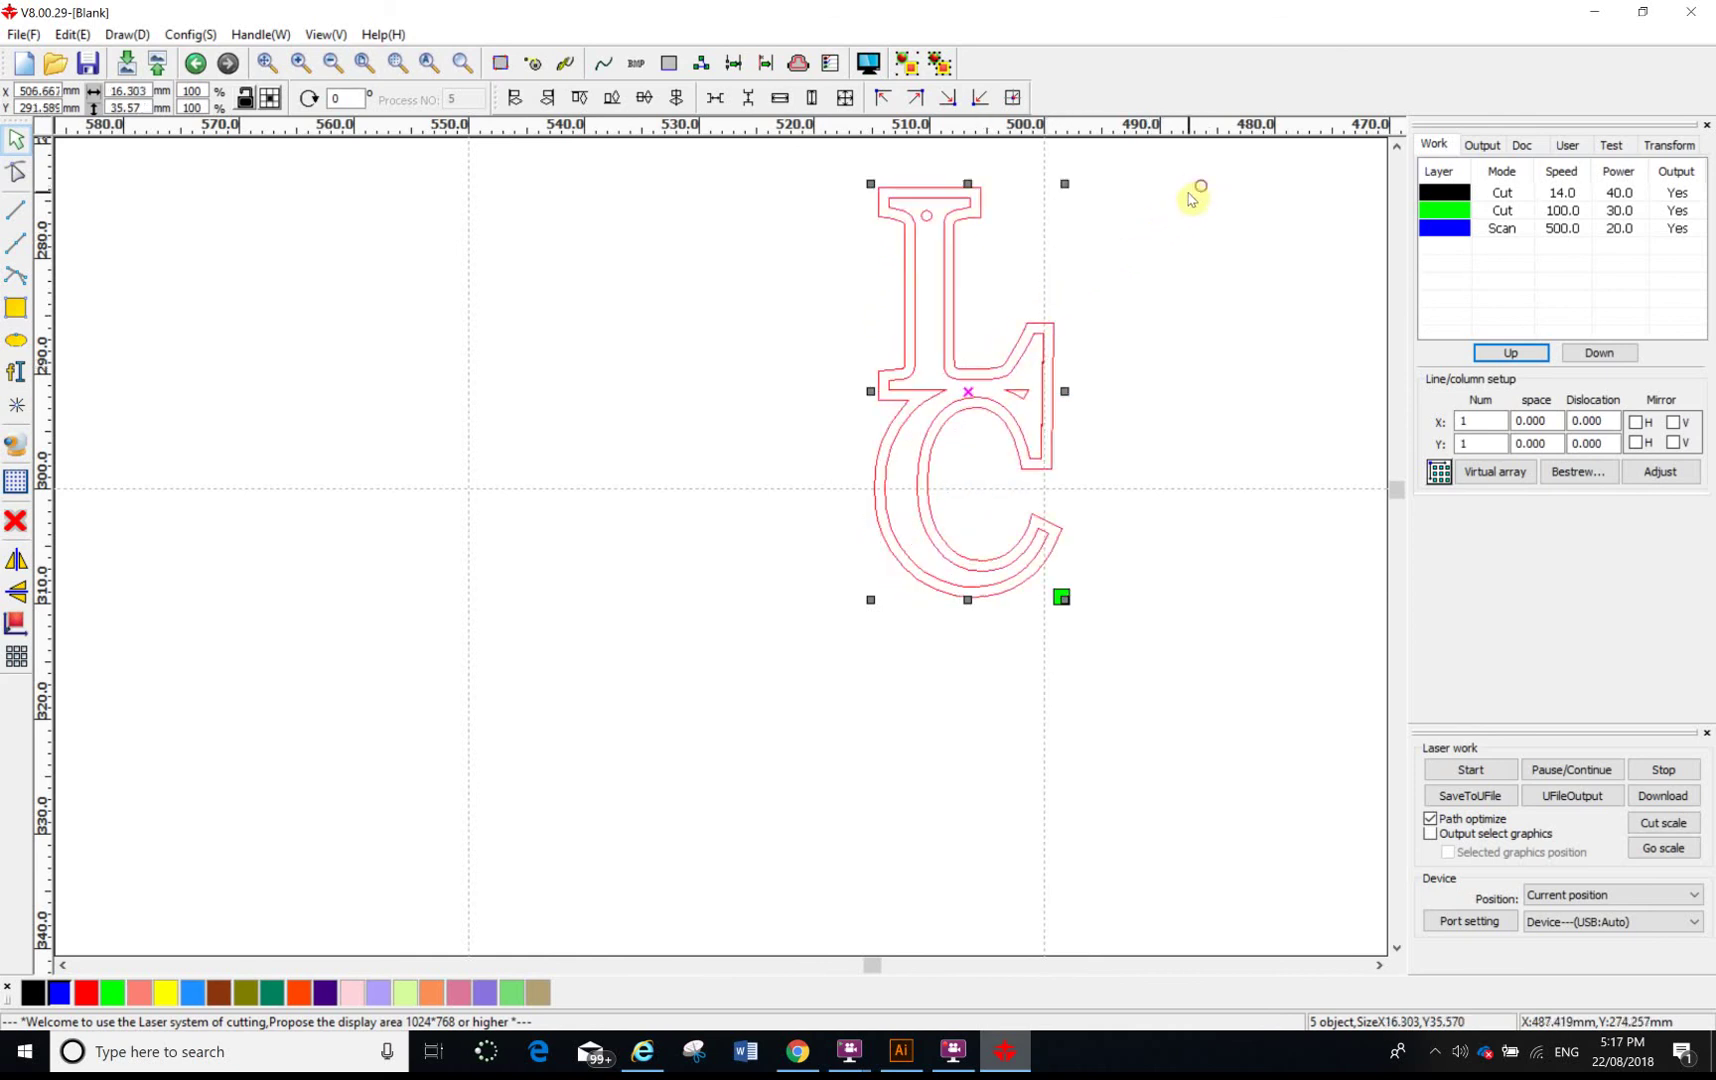
pyautogui.scroll(-1, 935, 218)
pyautogui.scroll(2, 931, 229)
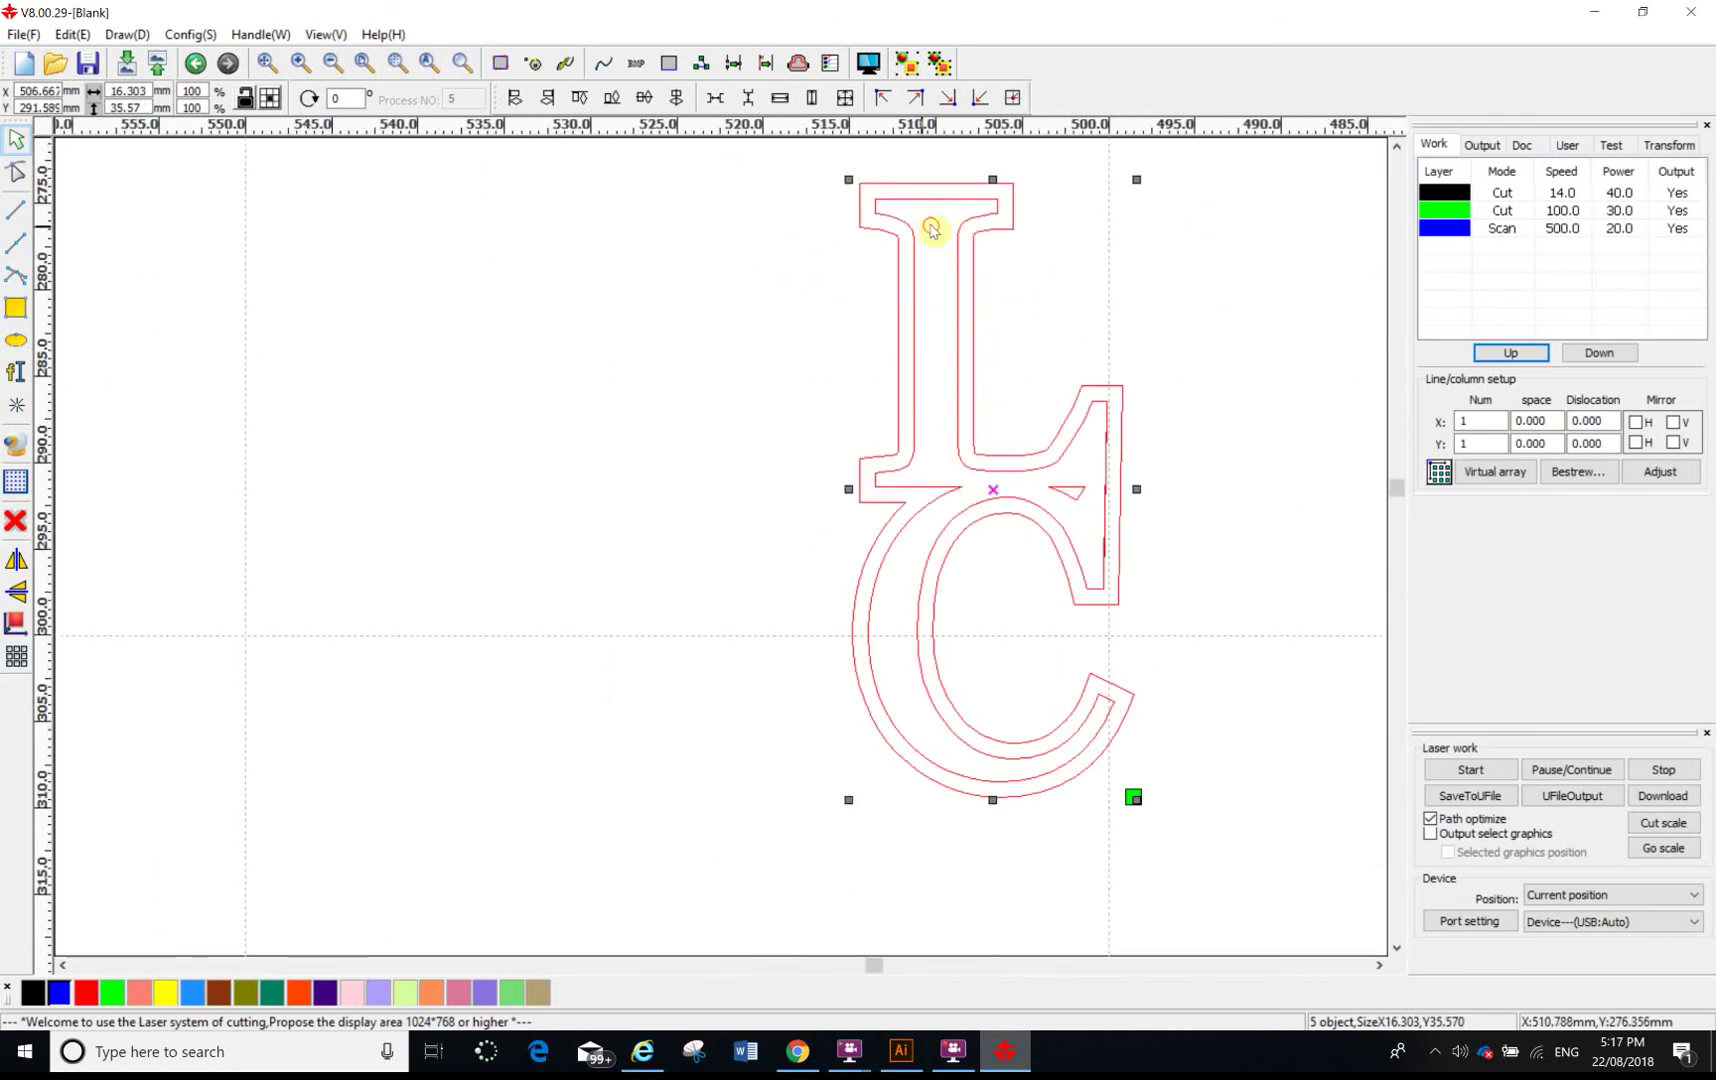
pyautogui.click(1226, 260)
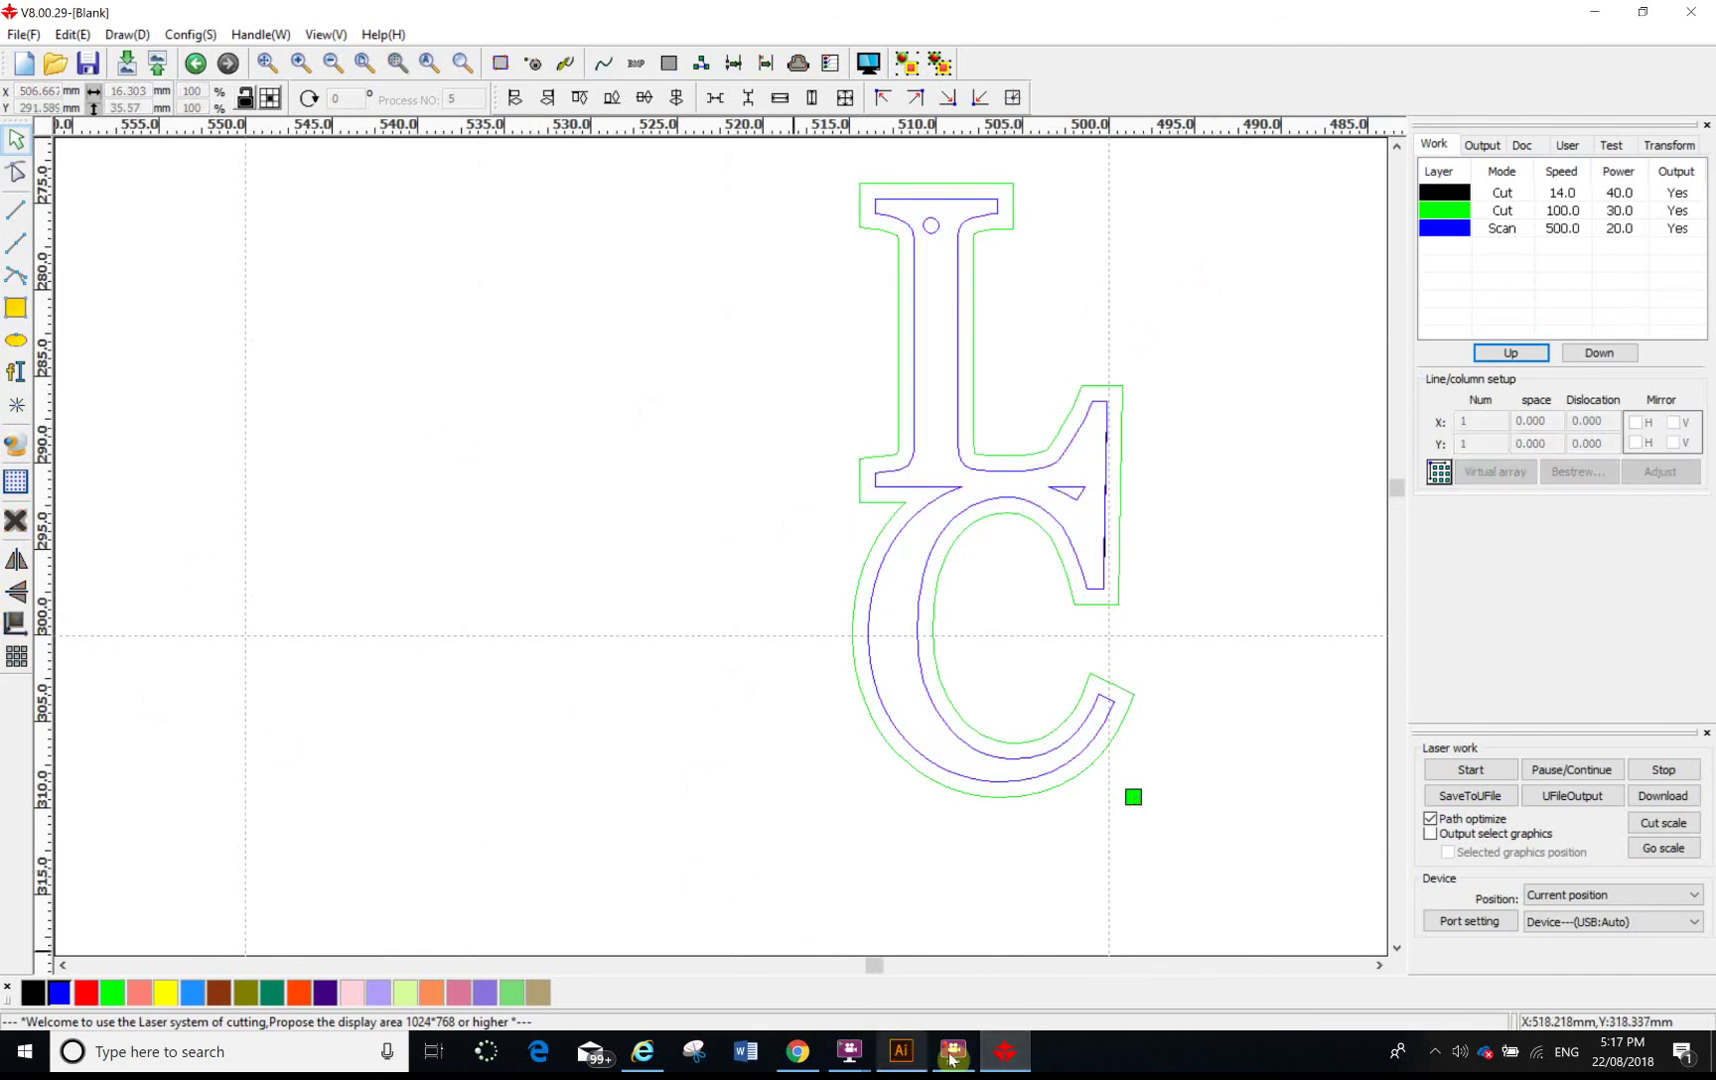
# Return to Illustrator to view the test LC.ai letters with their offset outline.
pyautogui.click(912, 1066)
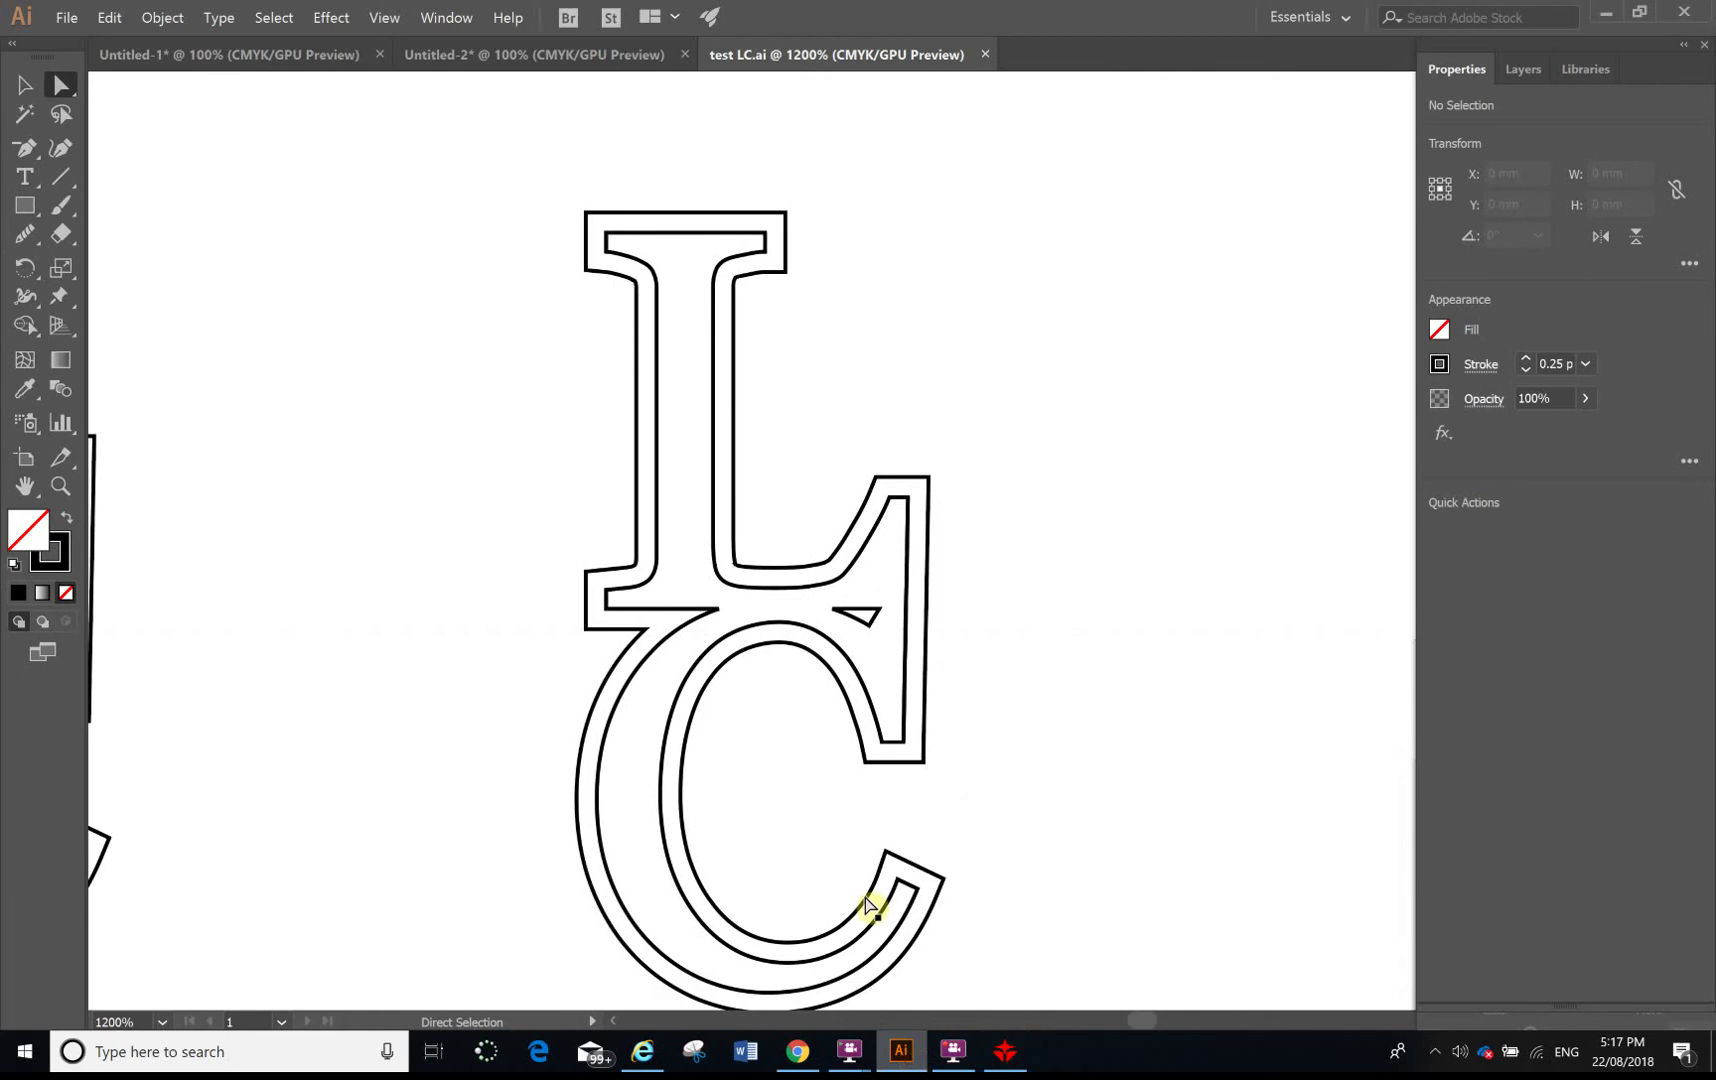
pyautogui.scroll(-3, 1141, 839)
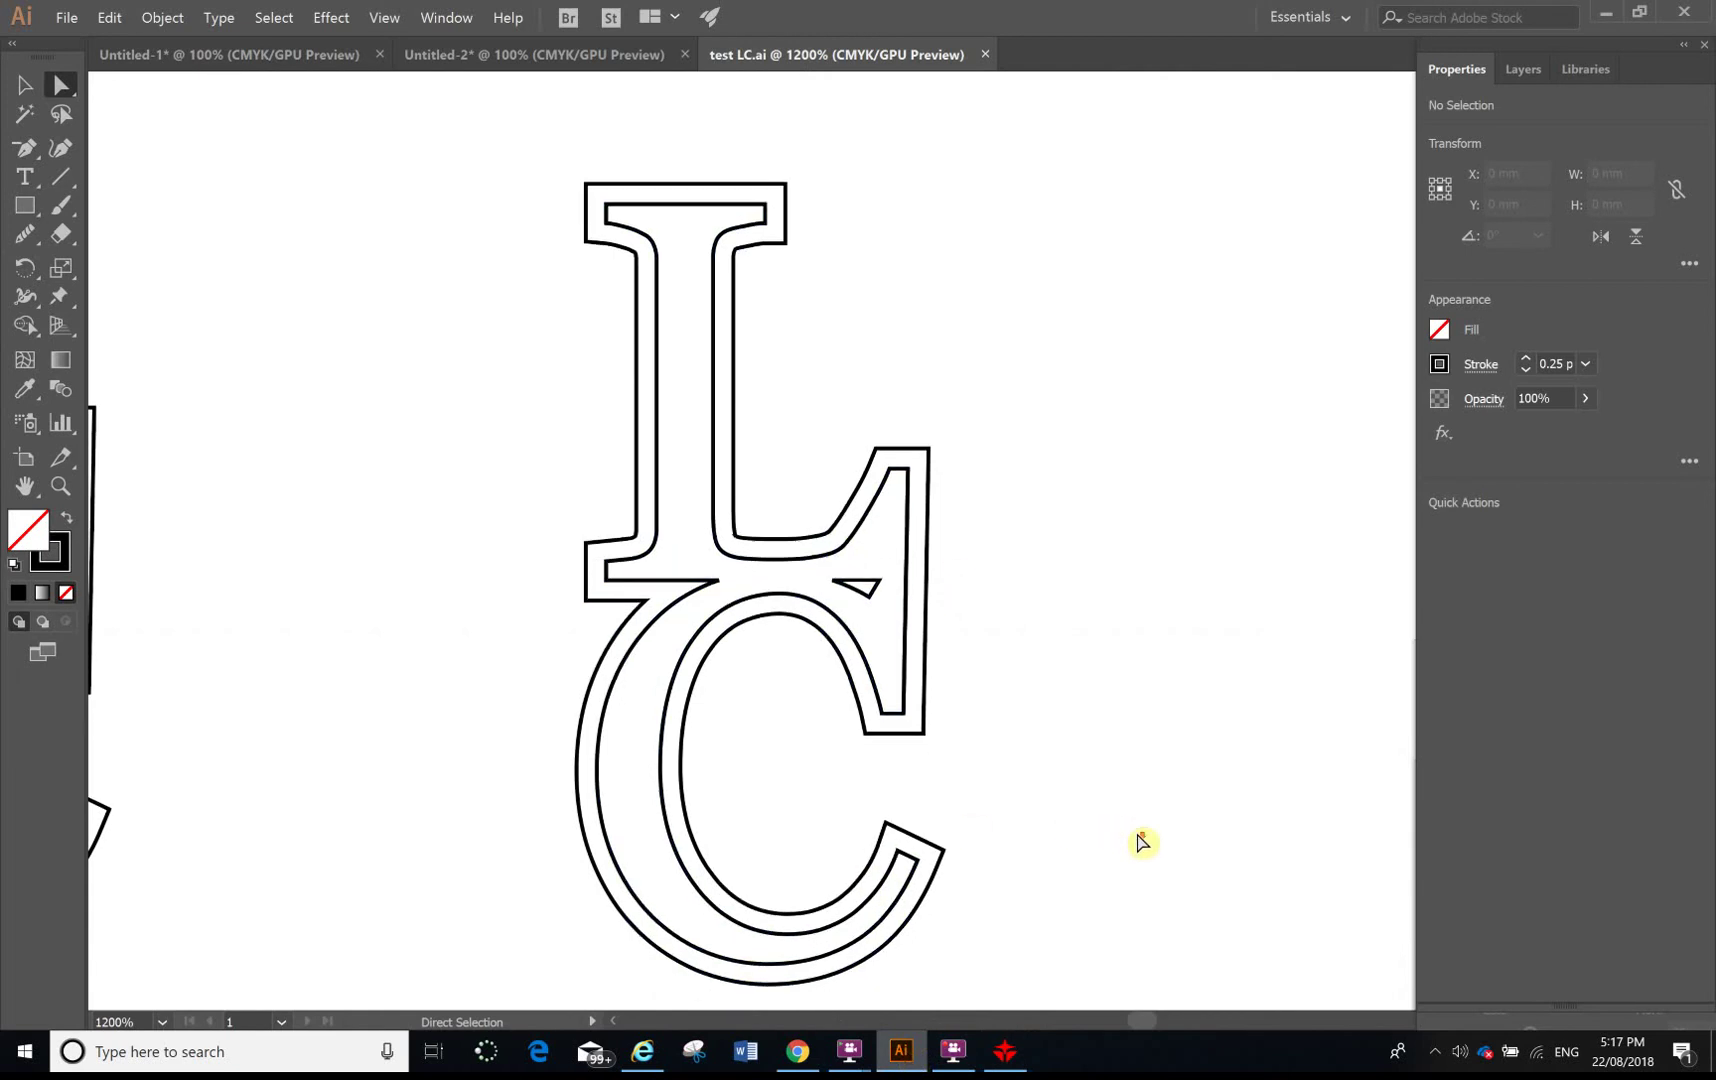